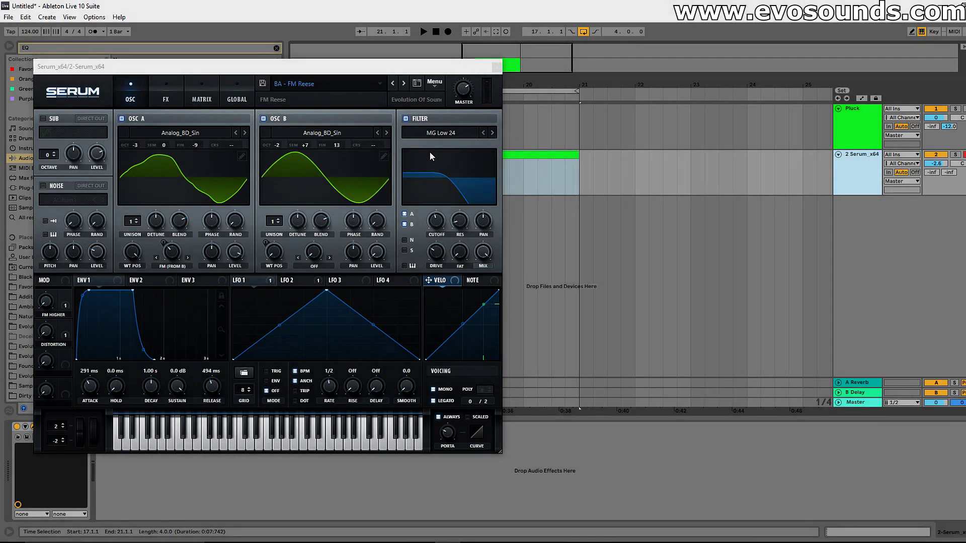
Audition the FM Reese bass patch with a few notes and close its Serum window
key("f")
key("h")
key("k")
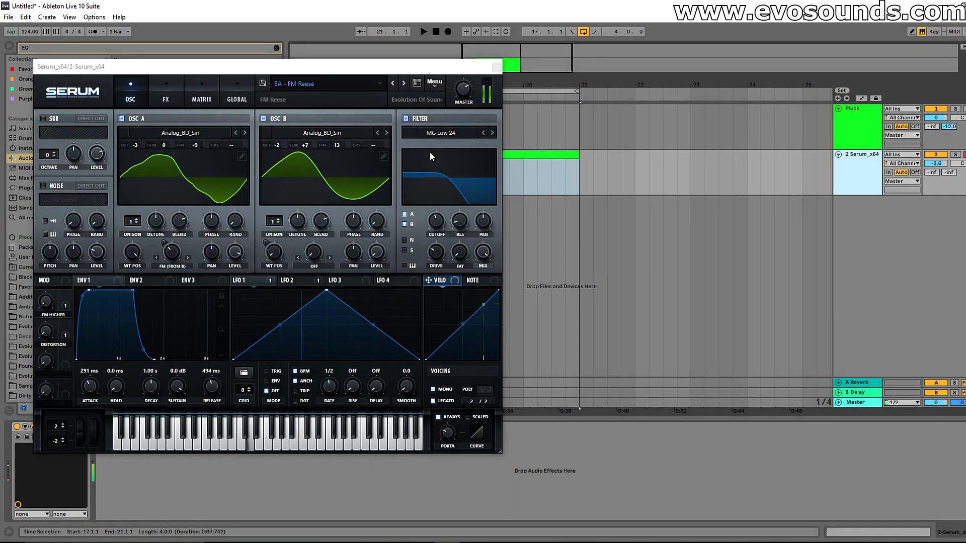
left_click(496, 67)
Open Serum on the Pluck track to view its LD - BlueBirdies preset, and close it again
double_click(141, 88)
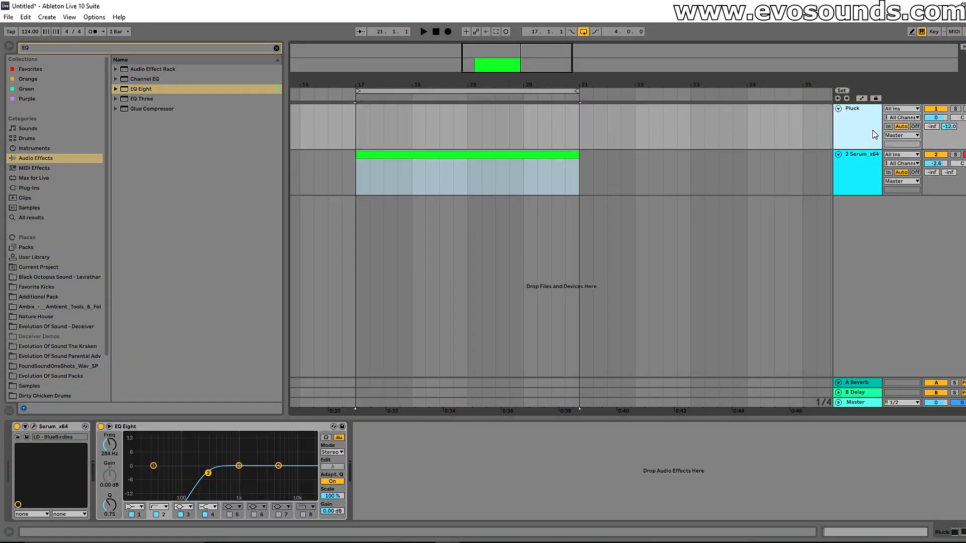
left_click(33, 427)
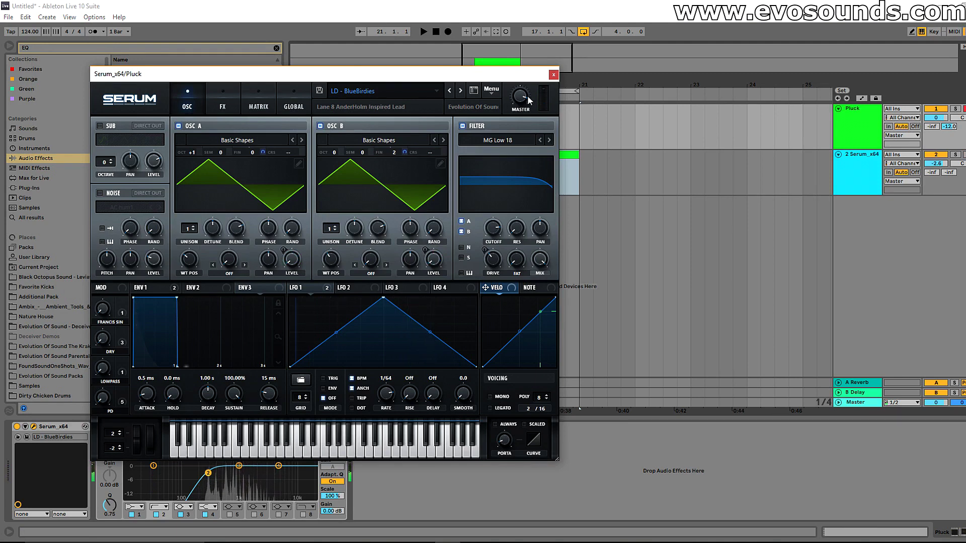
left_click(553, 74)
Open the empty MIDI clip on the Serum bass track and enlarge the note editor
left_click(484, 151)
double_click(484, 151)
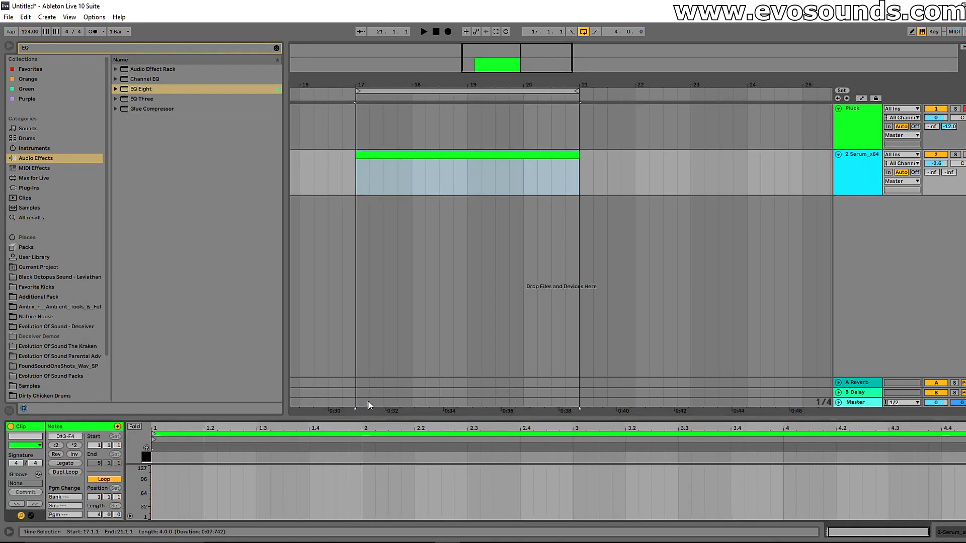
left_click_drag(367, 418, 393, 265)
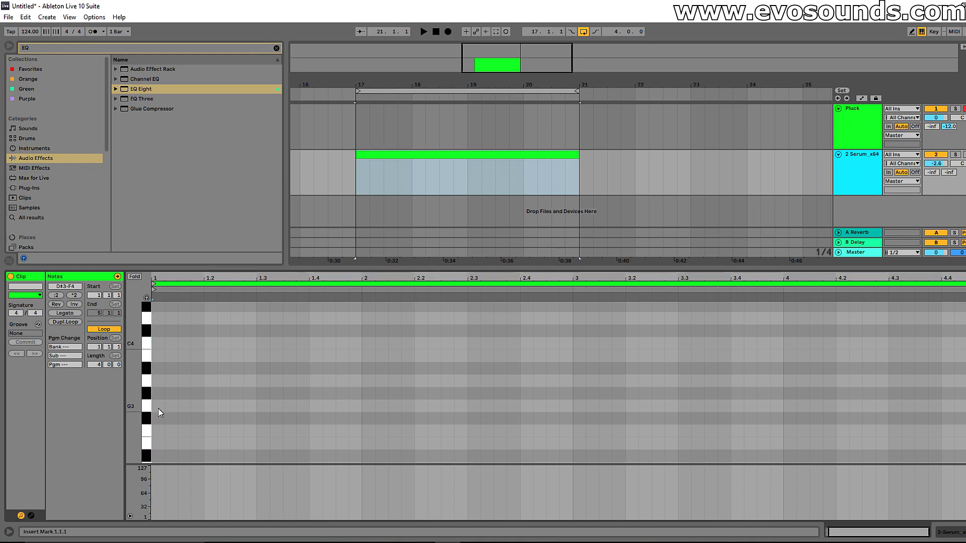
Write a four-bar bass line in the clip with one-bar notes F3, A3, D3 and E3
double_click(158, 408)
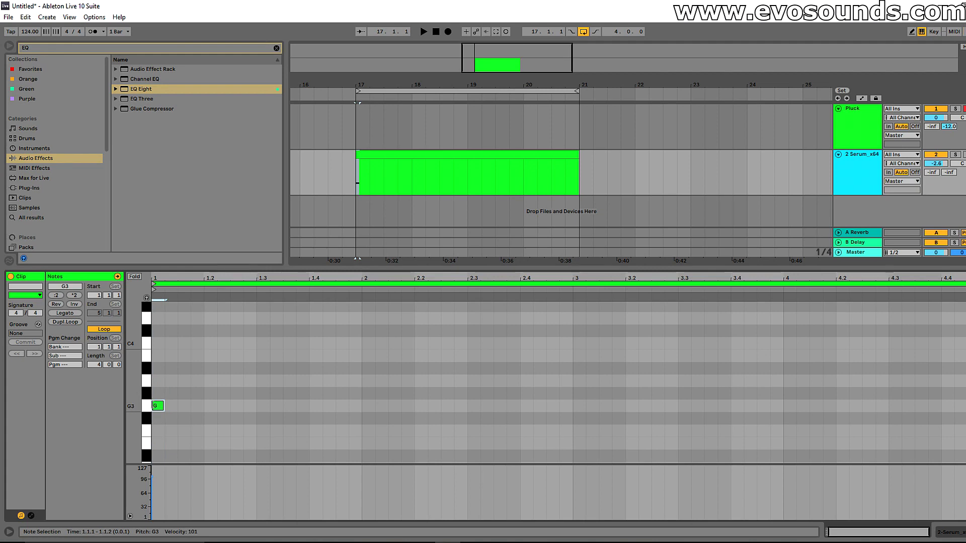
left_click_drag(161, 407, 334, 435)
key("ctrl+d")
left_click_drag(403, 434, 403, 384)
key("ctrl+d")
left_click_drag(580, 381, 616, 419)
key("ctrl+d")
left_click_drag(836, 413, 836, 393)
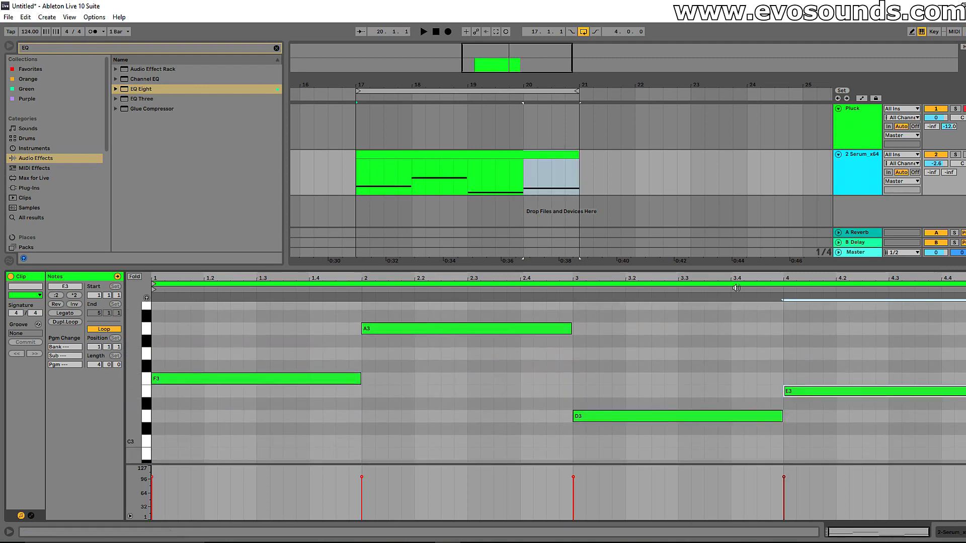
Play the bass clip and set the bass track's volume to -3.9 dB
key("space")
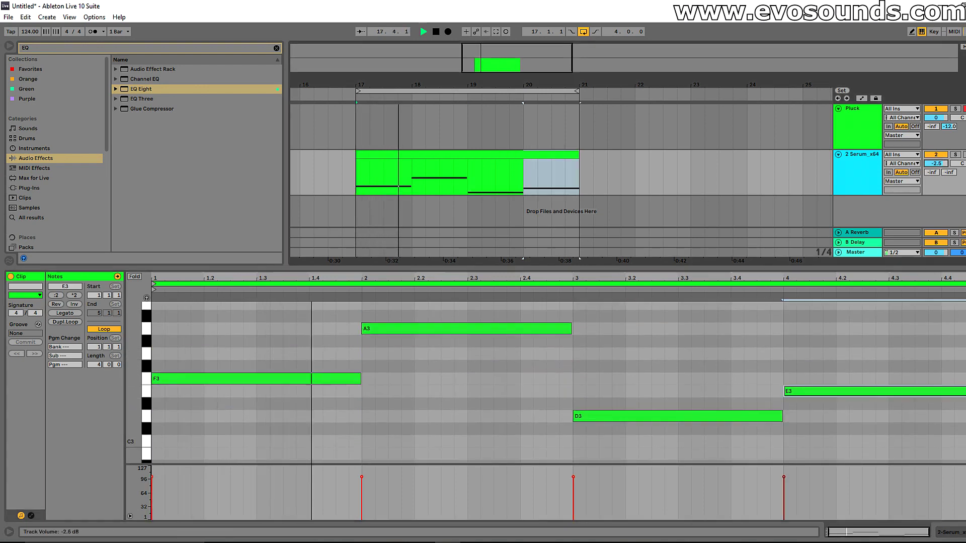
left_click_drag(937, 163, 941, 166)
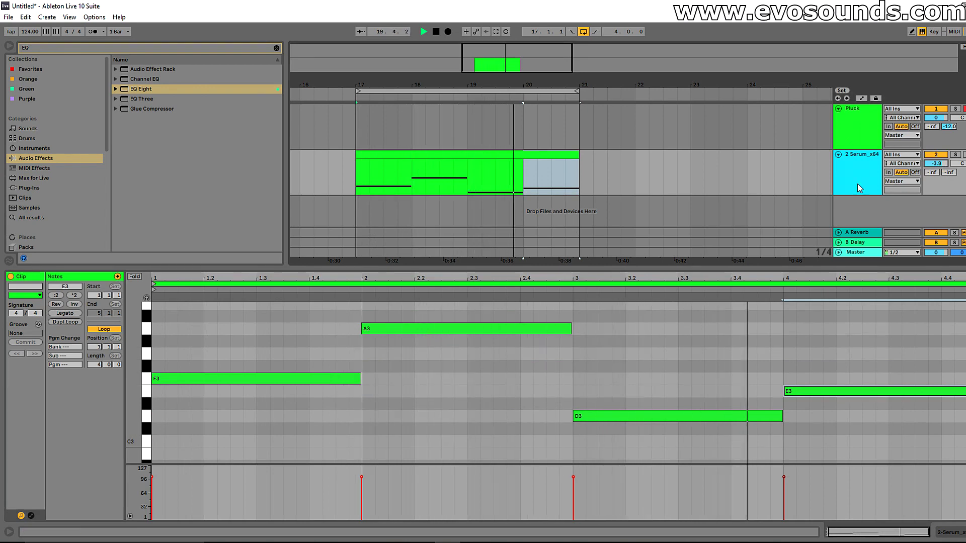
scroll(423, 343, "up", 2)
key("space")
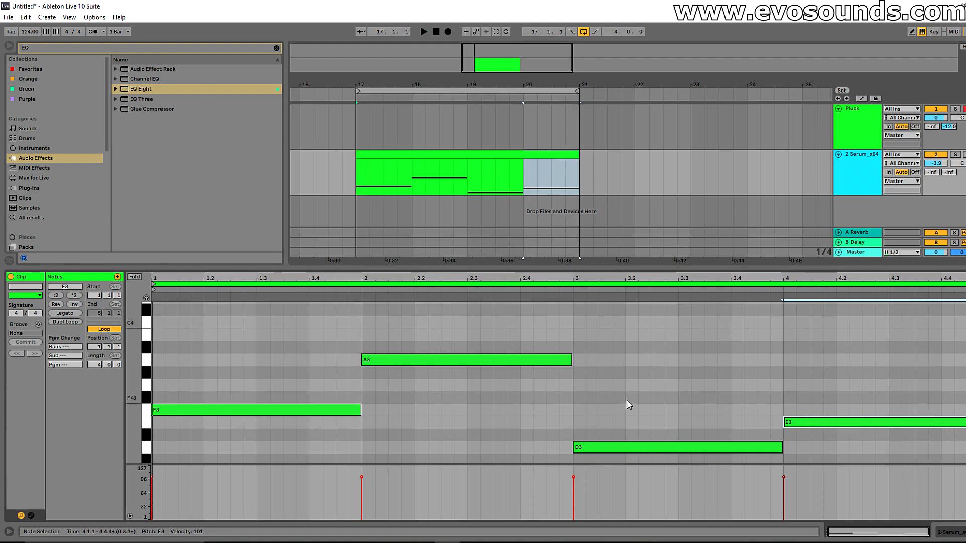
Delete the stray short notes located before the start of bar 1 in the bass clip
left_click(189, 406)
left_click_drag(217, 280, 217, 276)
scroll(196, 362, "down", 4)
scroll(197, 362, "up", 3)
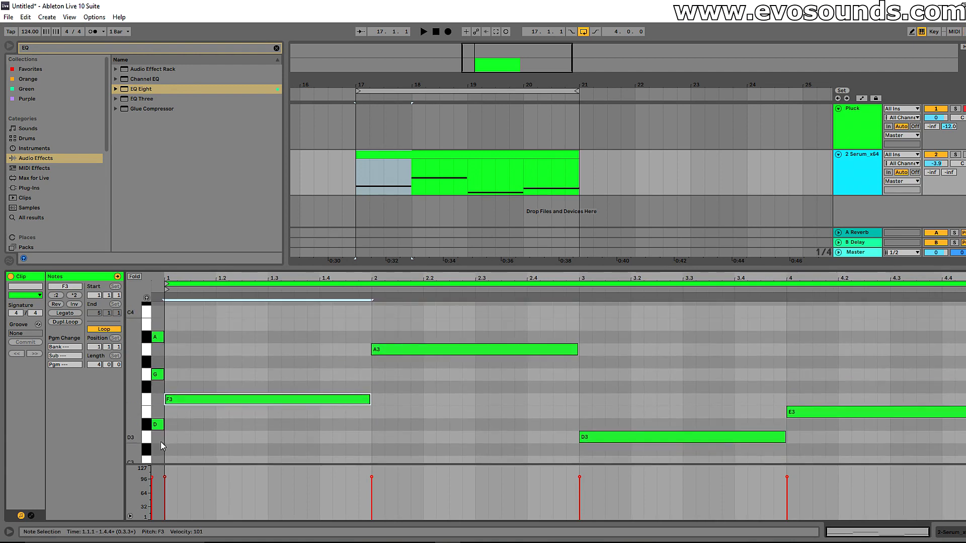
left_click_drag(161, 442, 159, 309)
key("Delete")
scroll(211, 397, "up", 2)
scroll(211, 397, "down", 2)
scroll(168, 348, "up", 3)
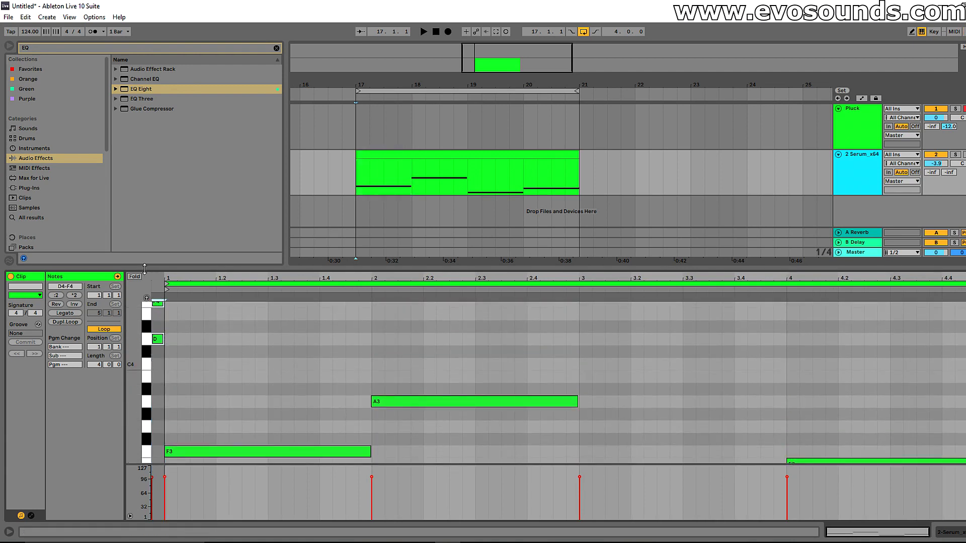
mouse_move(220, 280)
left_mouse_down()
mouse_move(224, 307)
mouse_move(221, 283)
left_mouse_up()
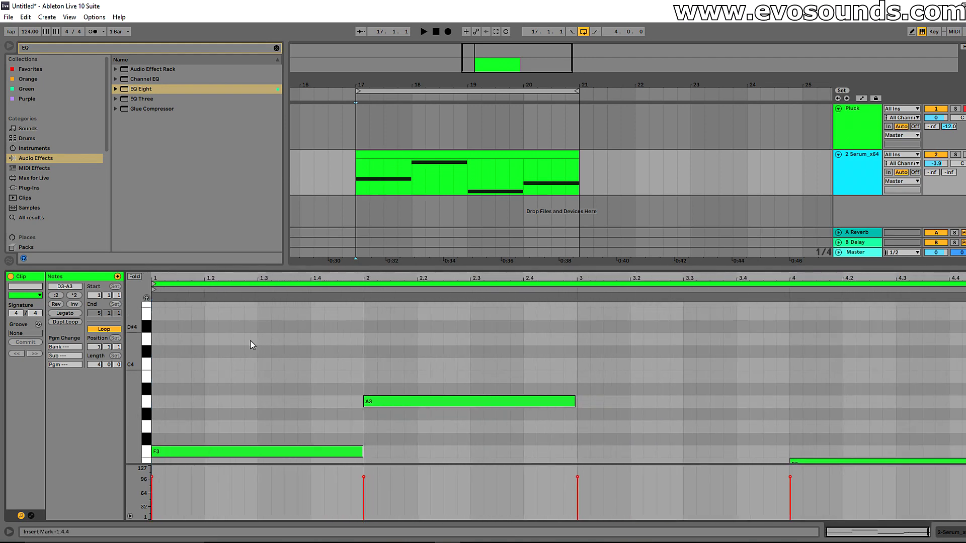
Copy notes above the four roots to build triads F3-A3-C4, A3-C4-E4, D3-F3-A3 and E3-G3-B3
scroll(311, 377, "down", 3)
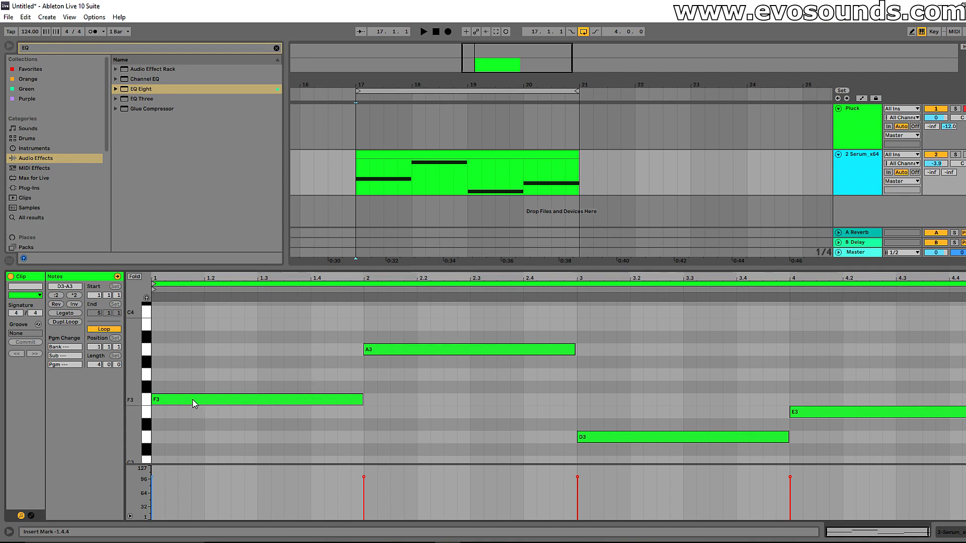
left_click_drag(167, 398, 162, 312)
scroll(352, 367, "up", 2)
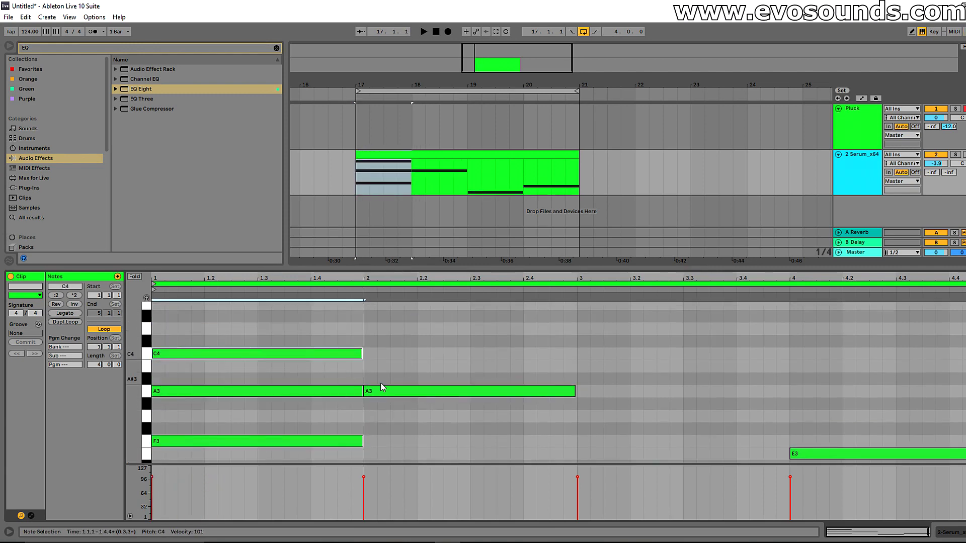
left_click(434, 394)
left_click_drag(434, 393, 597, 329)
scroll(602, 408, "down", 3)
left_click_drag(801, 392, 820, 304)
scroll(557, 401, "up", 3)
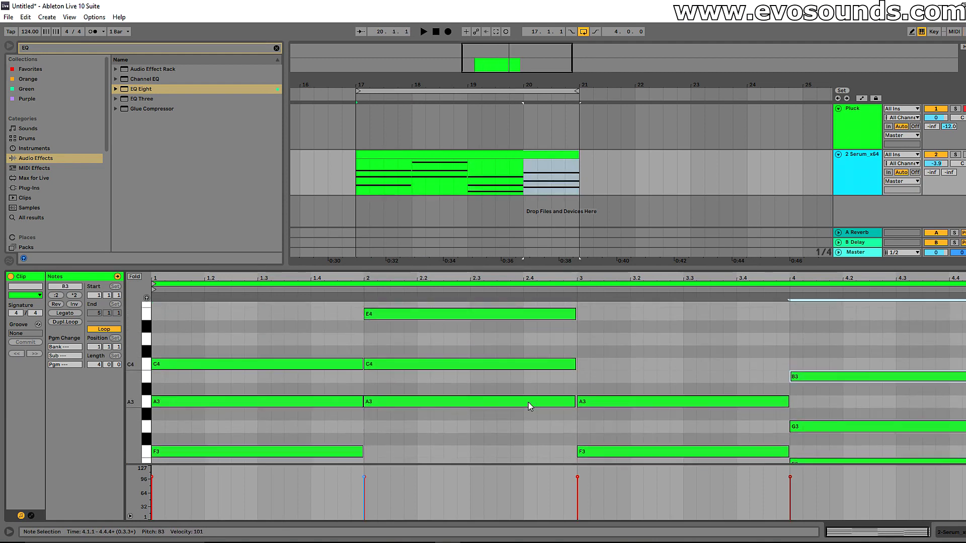
Enlarge the note editor and highlight the notes shared by neighbouring chords, including A3 and C4 in bars 1 and 2
scroll(201, 410, "down", 4)
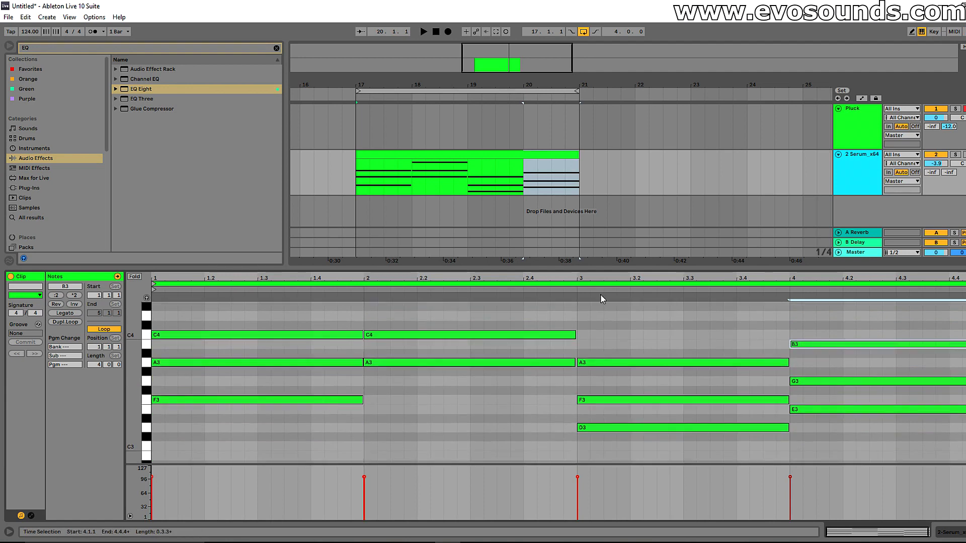
left_click_drag(592, 270, 597, 168)
scroll(356, 340, "up", 4)
left_click_drag(334, 330, 366, 310)
key("space")
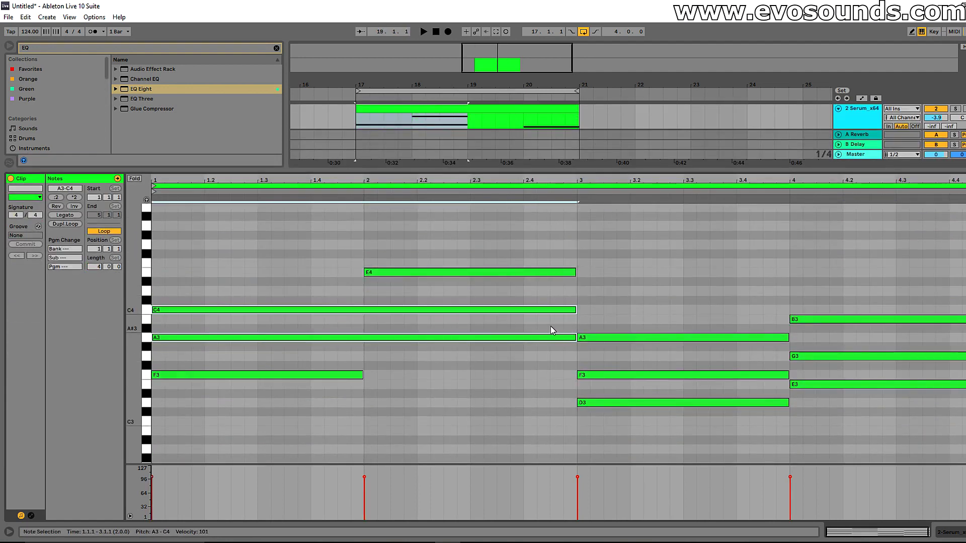
left_click_drag(595, 330, 584, 378)
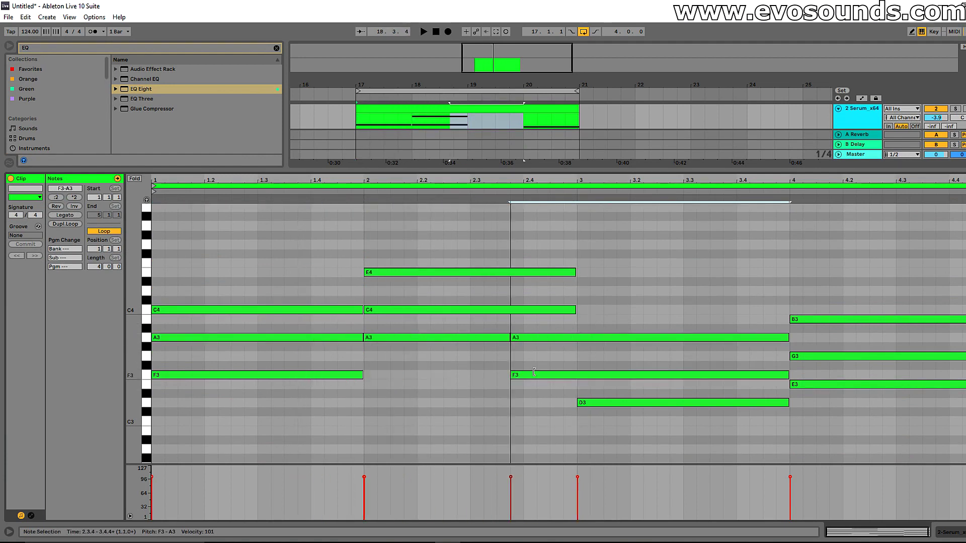
left_click(581, 375)
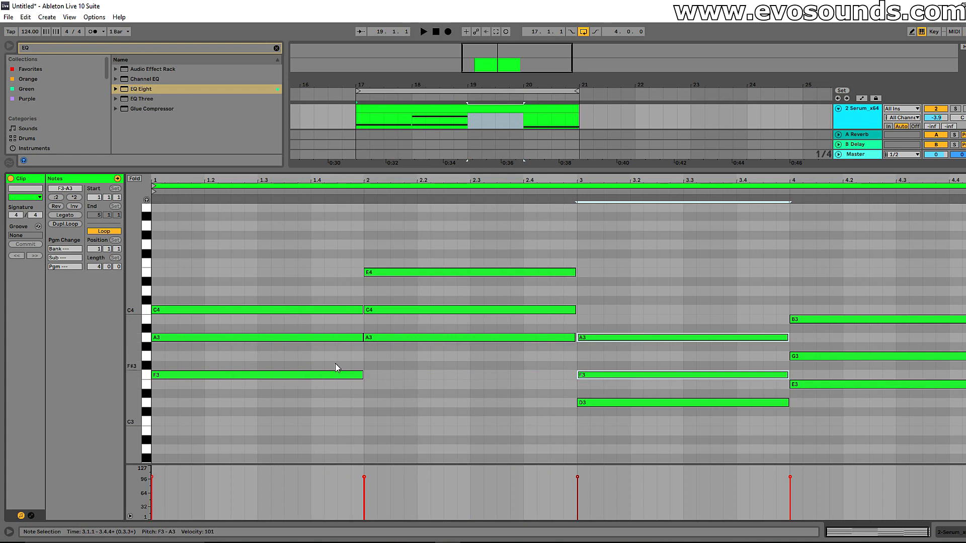
mouse_move(319, 360)
left_mouse_down()
mouse_move(320, 295)
mouse_move(325, 357)
left_mouse_up()
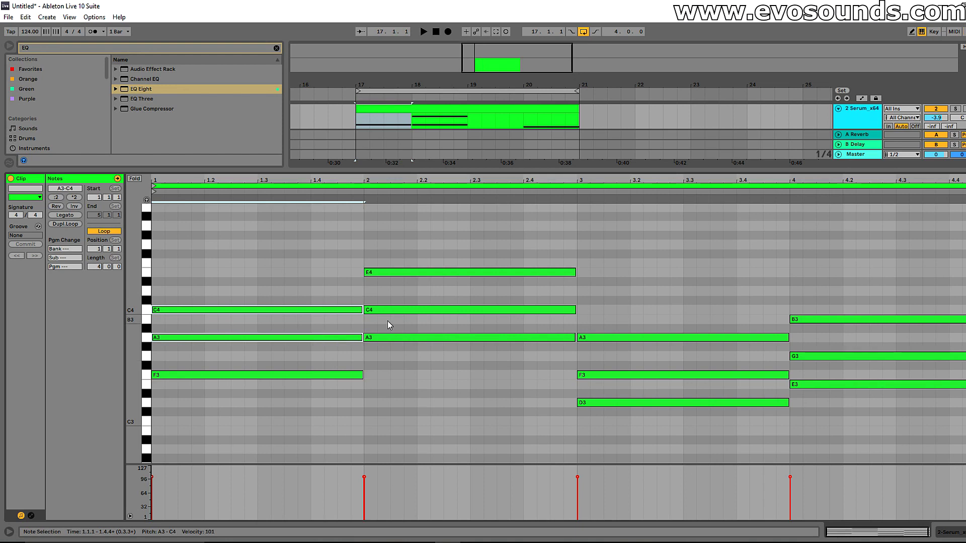
Try removing the upper notes of the first two chords, then undo the deletions
key("Delete")
left_click(276, 303)
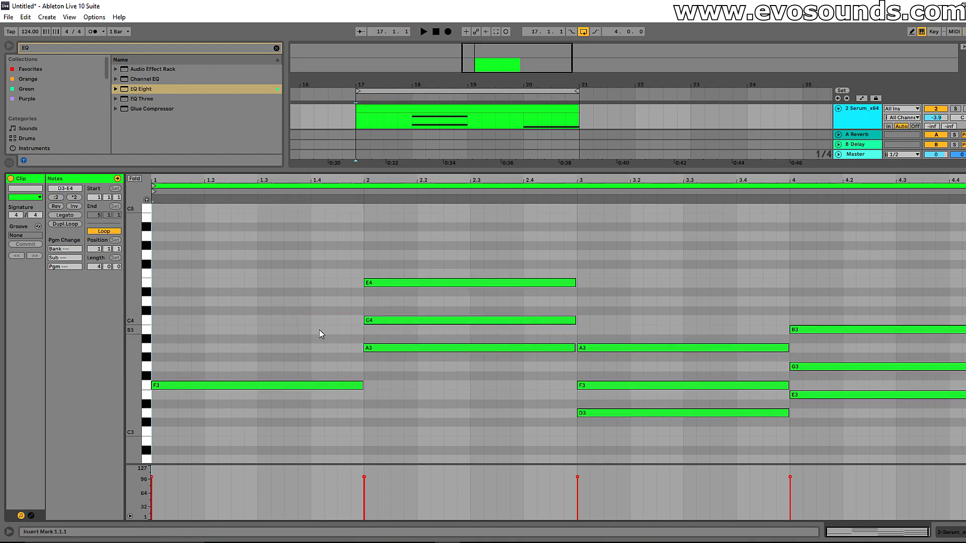
left_click_drag(323, 331, 481, 262)
key("Delete")
key("ctrl+z")
key("ctrl+z")
left_click_drag(204, 300, 173, 320)
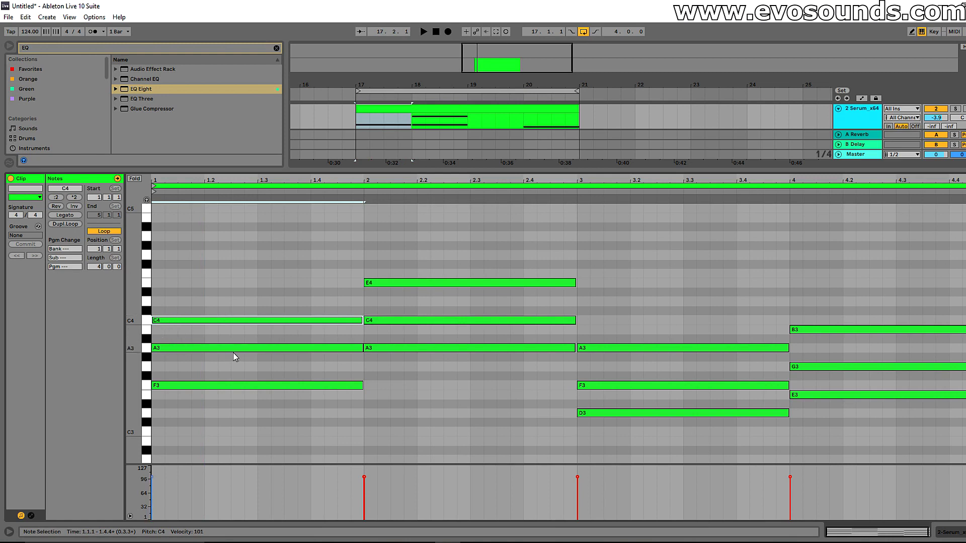
key("ctrl+z")
key("ctrl+z")
Highlight the notes of the triads in bars 3 and 4 to examine how they are built
left_click_drag(632, 302, 676, 416)
left_click_drag(813, 425, 838, 295)
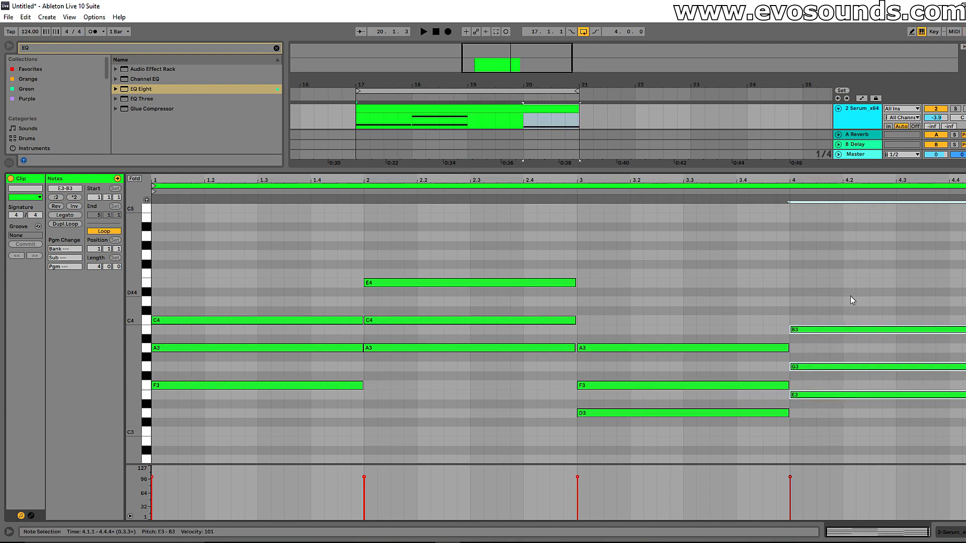
left_click_drag(817, 415, 790, 362)
left_click_drag(816, 300, 823, 410)
left_click_drag(838, 204, 842, 425)
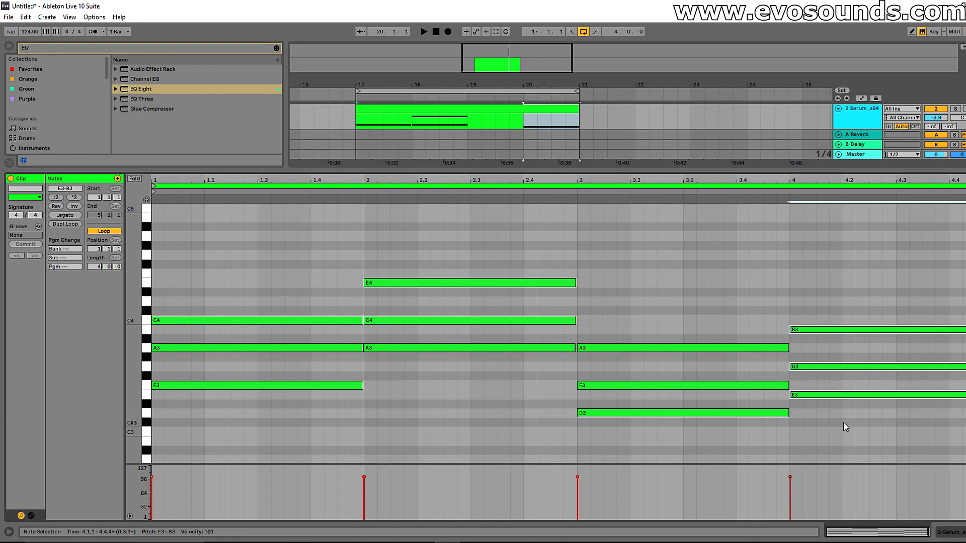
Delete the chord notes above the root in all four bars of the bass clip
mouse_move(354, 362)
left_mouse_down()
mouse_move(334, 307)
mouse_move(424, 270)
left_mouse_up()
key("Delete")
key("Delete")
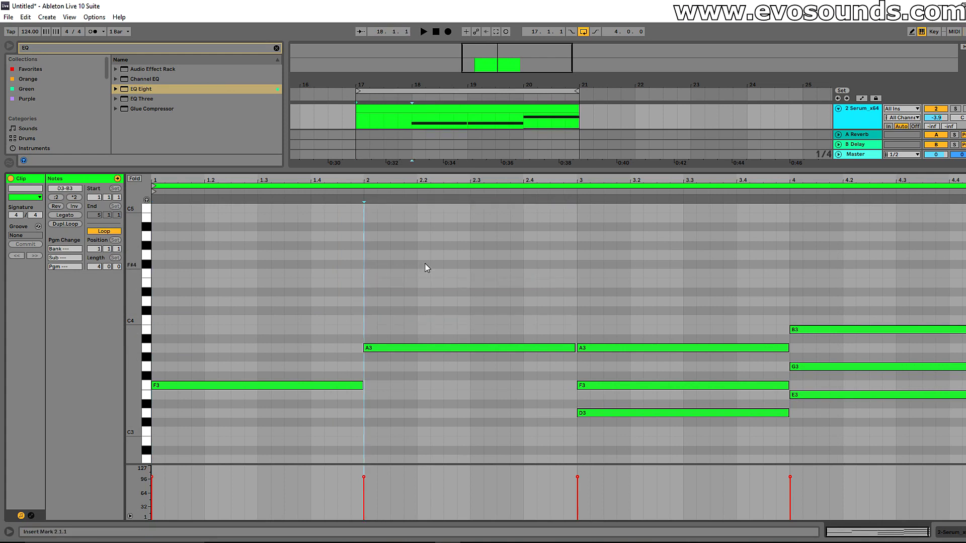
left_click_drag(642, 312, 663, 393)
key("Delete")
left_click_drag(734, 382, 877, 318)
key("Delete")
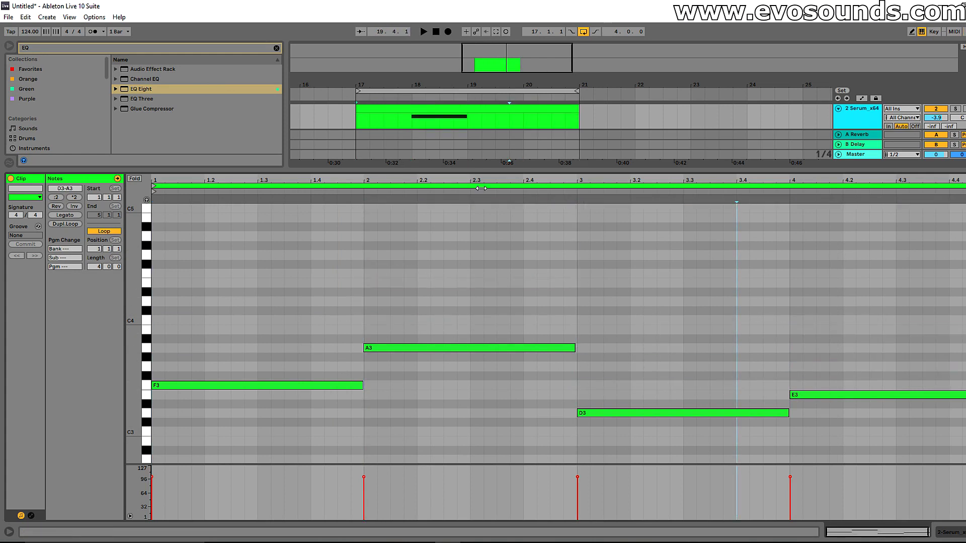
Shrink the note editor and play back the single-note bass line
left_click_drag(475, 171, 476, 233)
key("space")
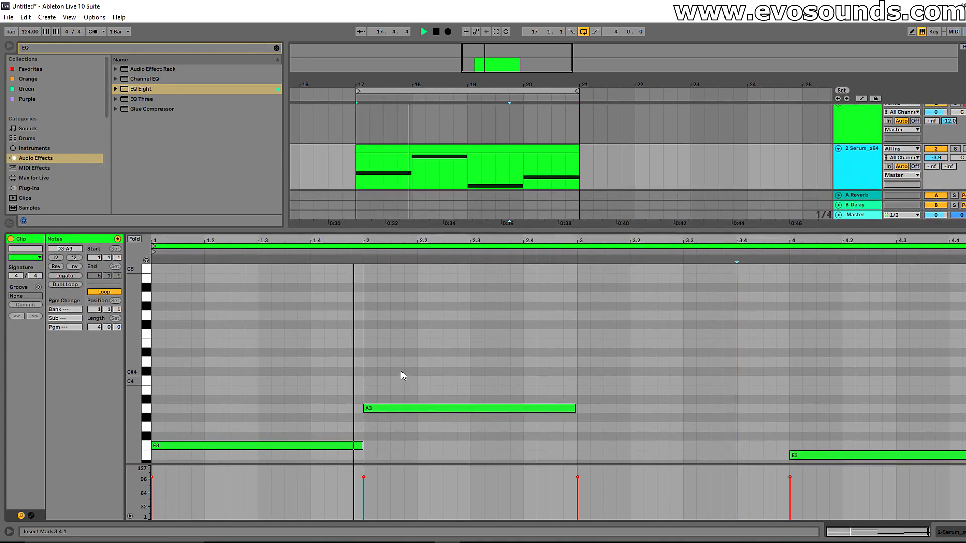
scroll(407, 370, "down", 3)
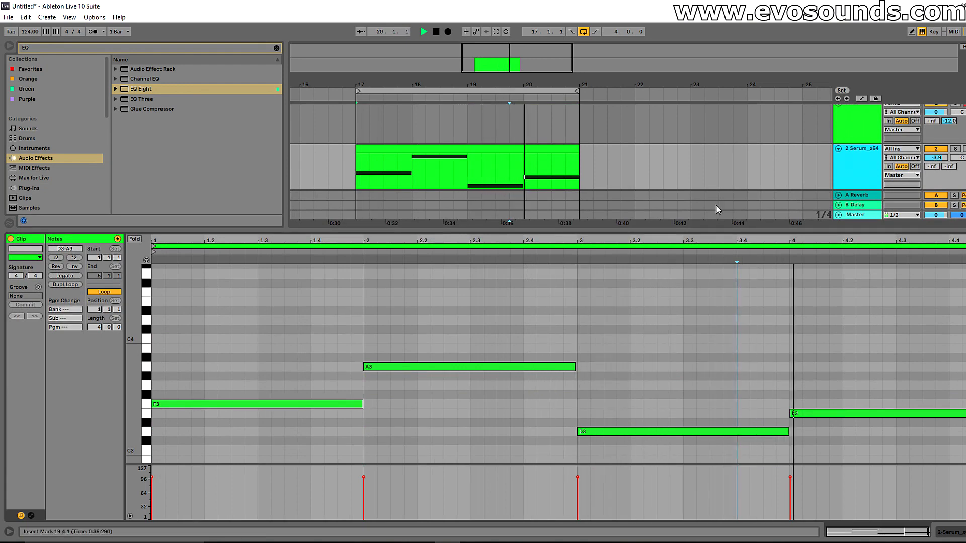
key("space")
Copy the bass clip to the Pluck track at bar 17 and build short deactivated four-note chords on its roots
left_click(399, 149)
left_click(357, 122)
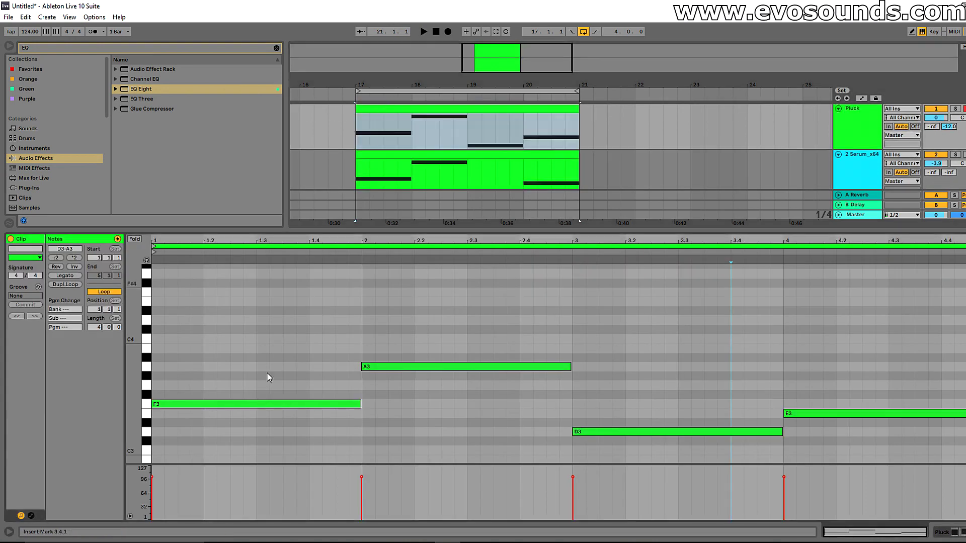
left_click(162, 365)
left_click(163, 339)
Select the first chord of the Pluck clip and audition it close up
left_click_drag(166, 411, 157, 332)
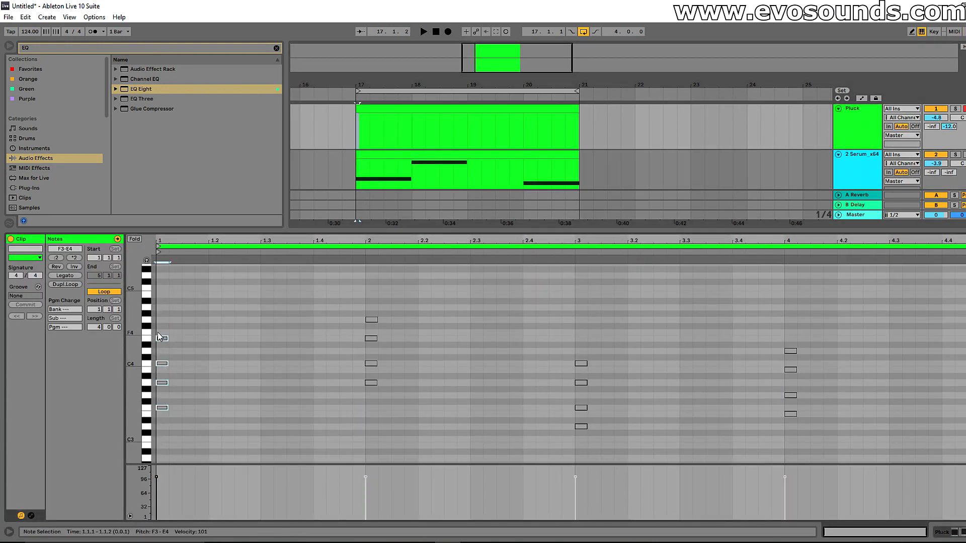
key("space")
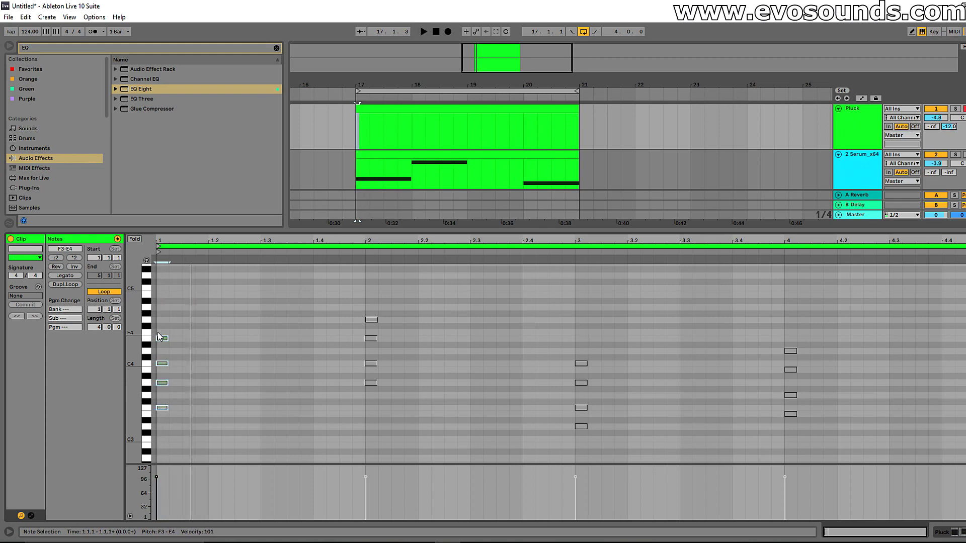
left_click_drag(195, 242, 252, 314)
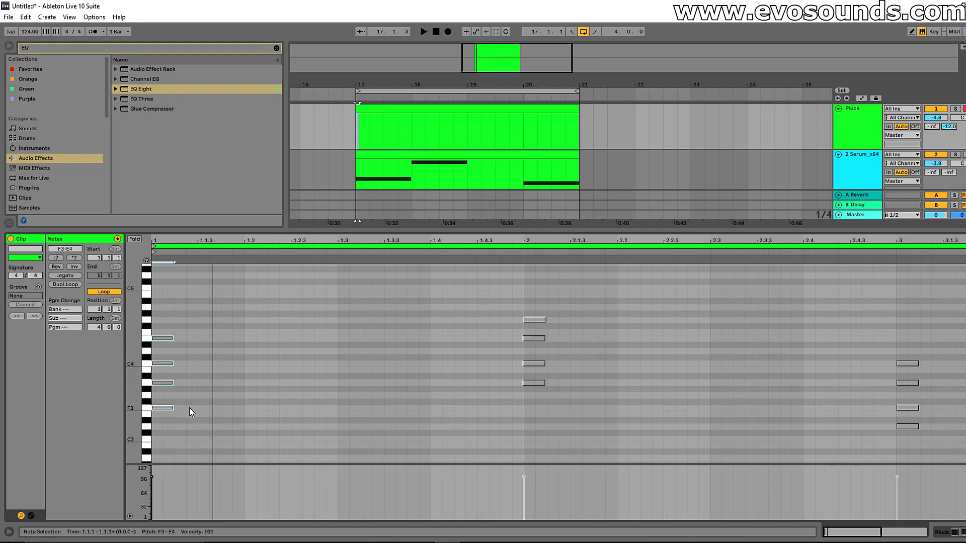
key("space")
Lay out the first chord as a rising run of short consecutive notes F3, A3, C4 and E4
double_click(167, 407)
left_click_drag(168, 408, 193, 342)
double_click(180, 363)
double_click(191, 364)
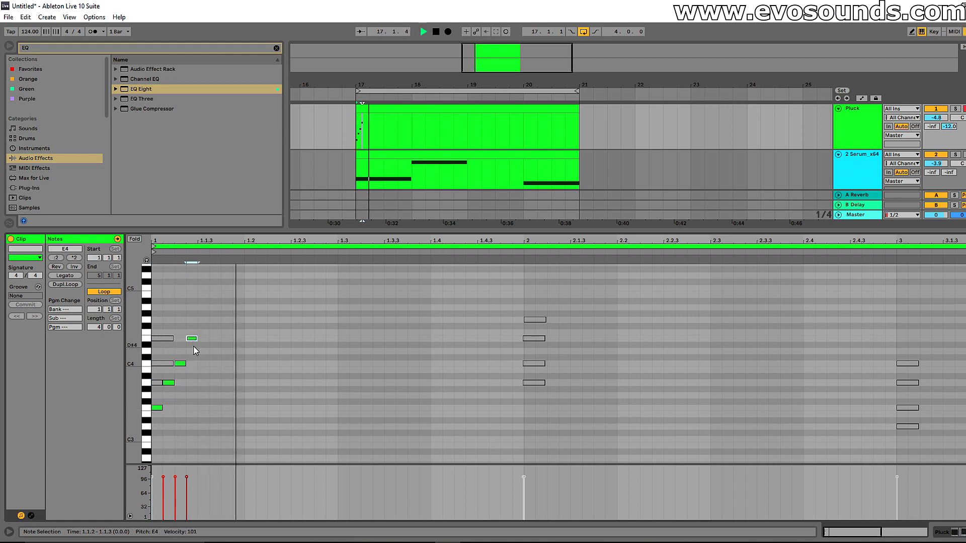
Play the rising run and delete its short A3, C4 and E4 notes
mouse_move(167, 383)
left_mouse_down()
mouse_move(203, 385)
mouse_move(224, 367)
mouse_move(250, 364)
left_mouse_up()
left_click_drag(192, 338, 188, 442)
key("space")
key("space")
key("Delete")
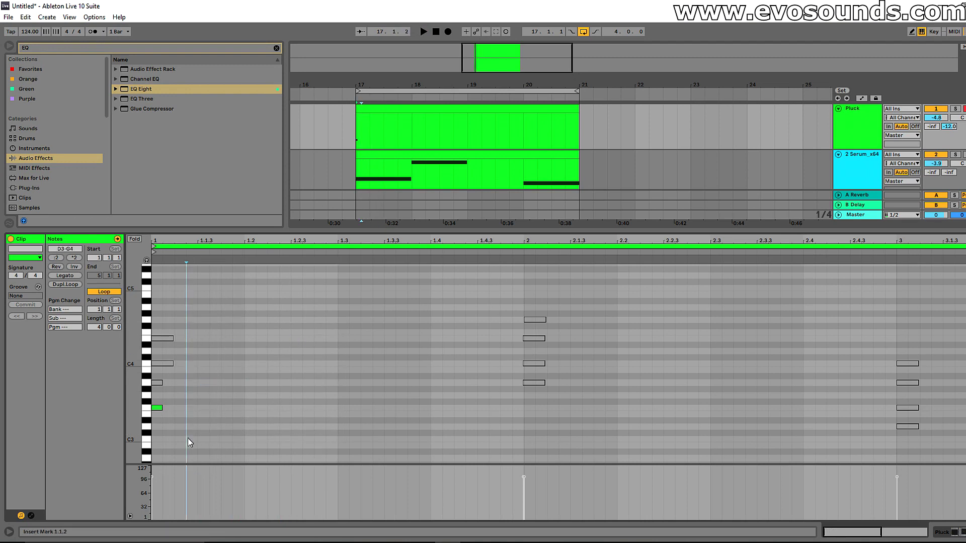
Lengthen the first F3 note to a sixteenth, copy it to A3 at 1.1.4 and E4 at 1.2.2, and play the phrase
left_click(160, 407)
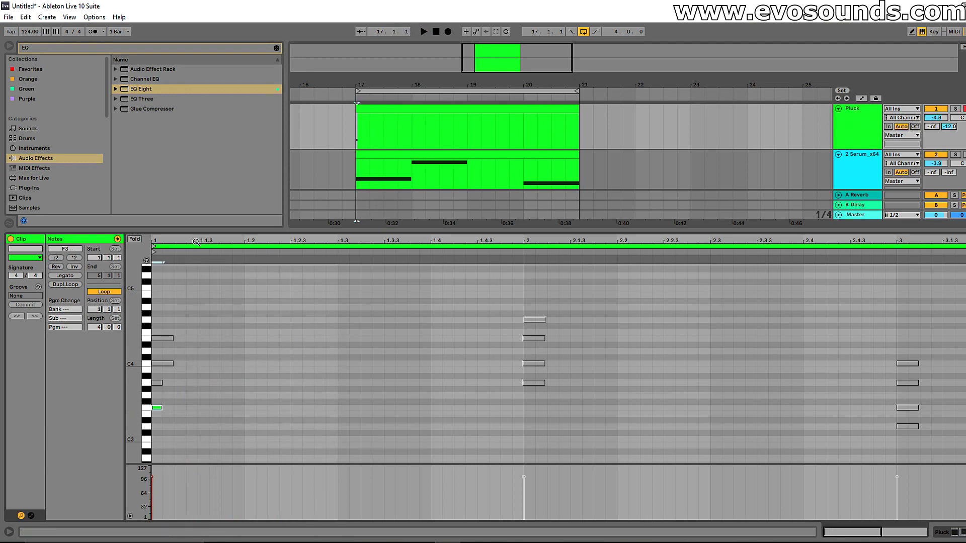
left_click_drag(196, 242, 196, 260)
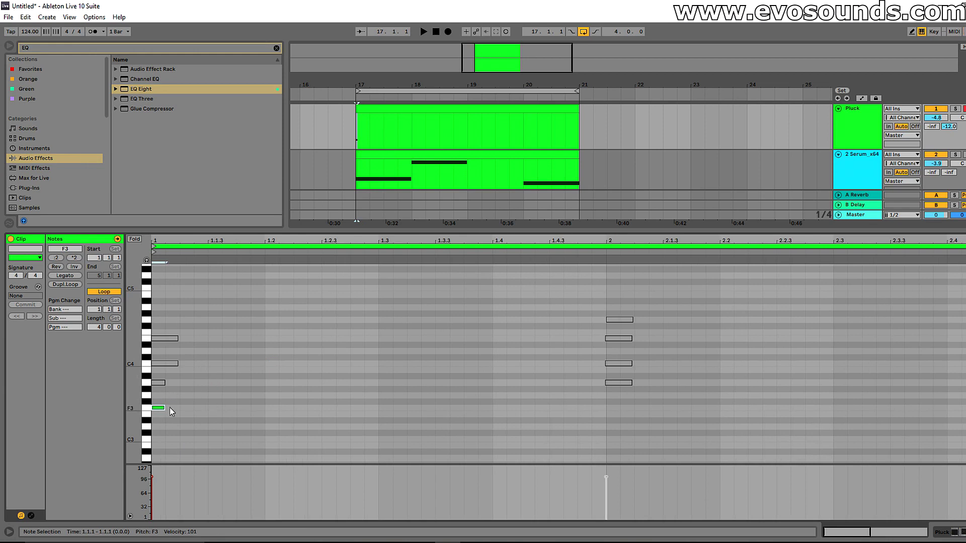
left_click_drag(164, 408, 216, 386)
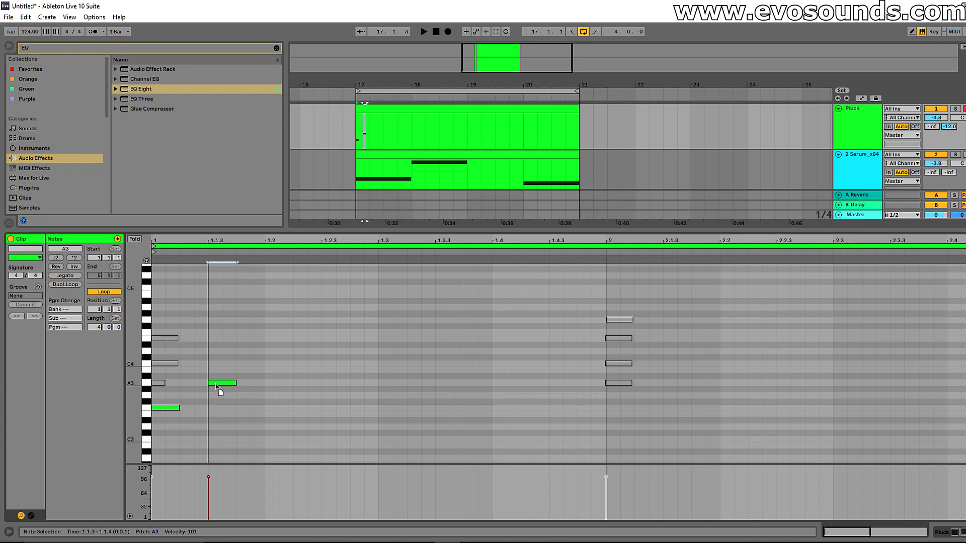
mouse_move(216, 387)
left_mouse_down()
mouse_move(282, 385)
mouse_move(287, 347)
mouse_move(330, 347)
left_mouse_up()
key("space")
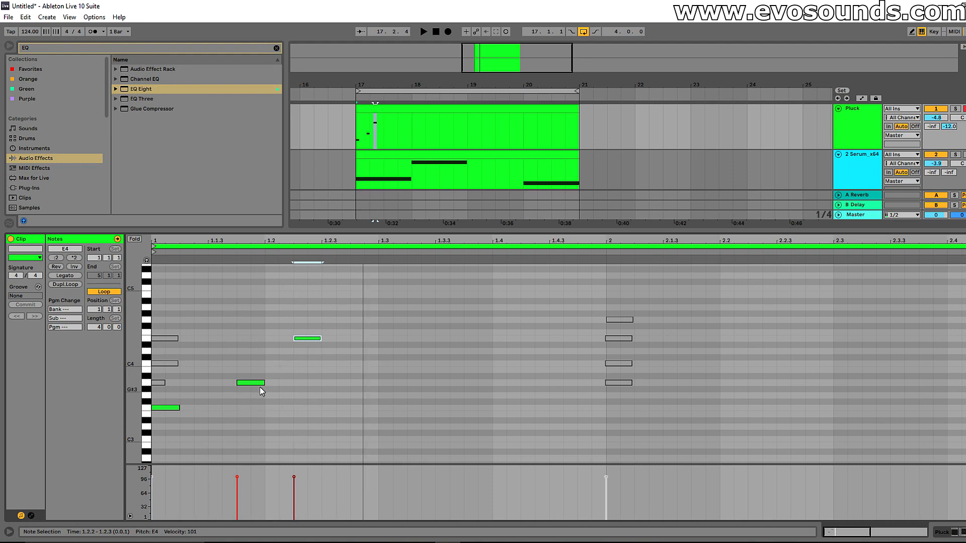
Rearrange the two upper notes as C4 at 1.1.4 and A3 at 1.2.2, and play the phrase
left_click_drag(260, 382, 309, 386)
key("space")
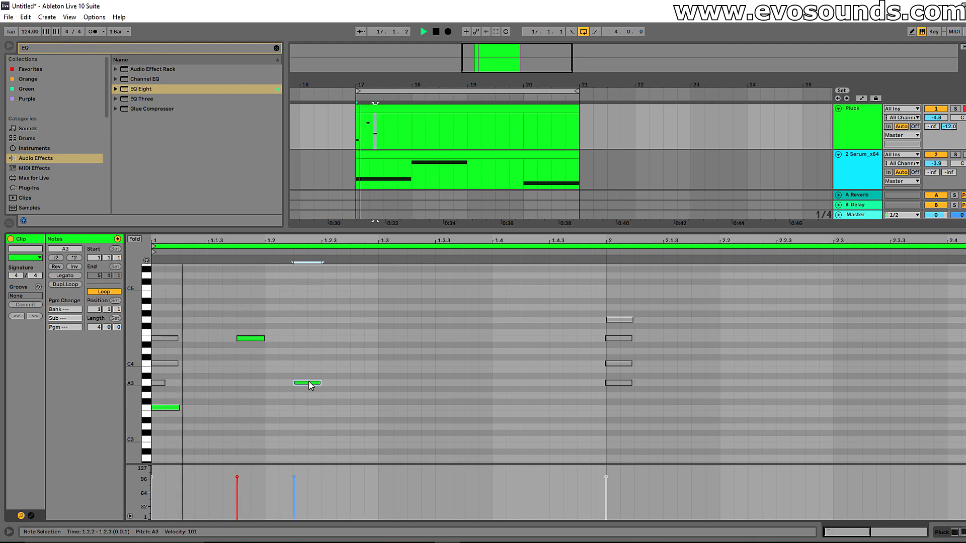
left_click_drag(252, 340, 252, 366)
key("space")
Copy the A3 note up to E4 at 1.2.3 and play the phrase
left_click_drag(308, 387, 337, 349)
key("space")
key("space")
key("space")
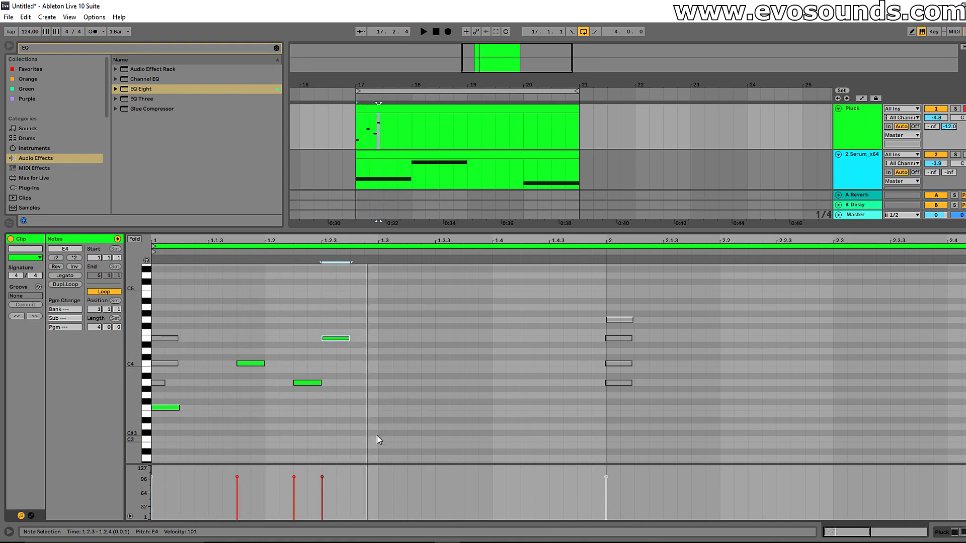
Add a short C4 note at 1.2.4 and play the phrase with it
double_click(358, 363)
key("space")
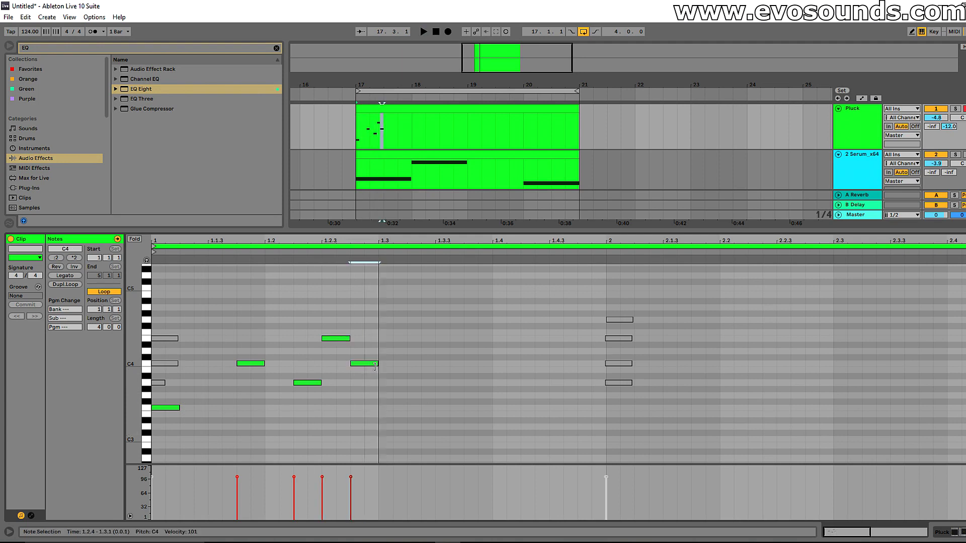
key("space")
Add an F3 note at 1.3.1, delete the C4 at 1.2.4, and play the phrase
double_click(391, 389)
key("space")
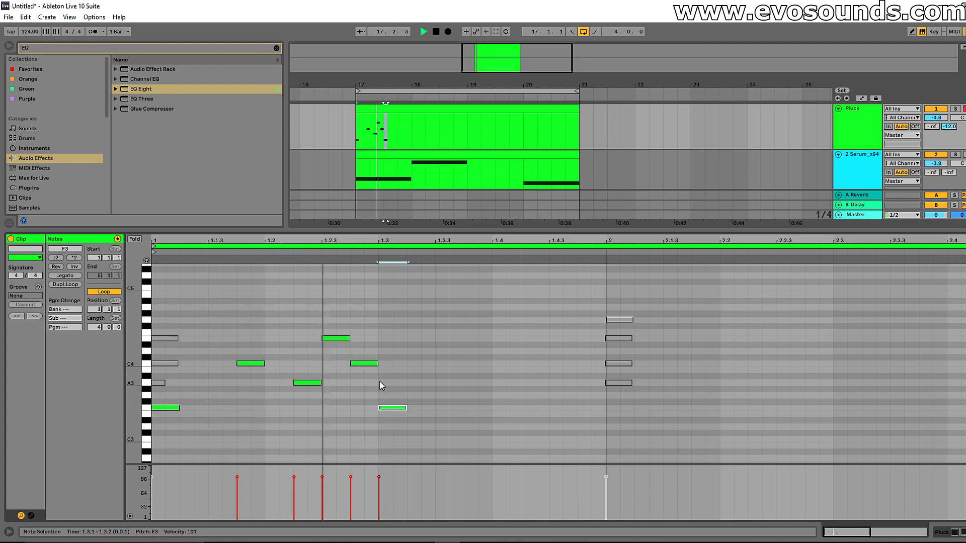
double_click(370, 364)
key("space")
key("space")
Check the phrase against the bass clip, duplicate the bar 1 pluck notes into bars 2, 3 and 4, and play the clip
left_click_drag(373, 434, 196, 330)
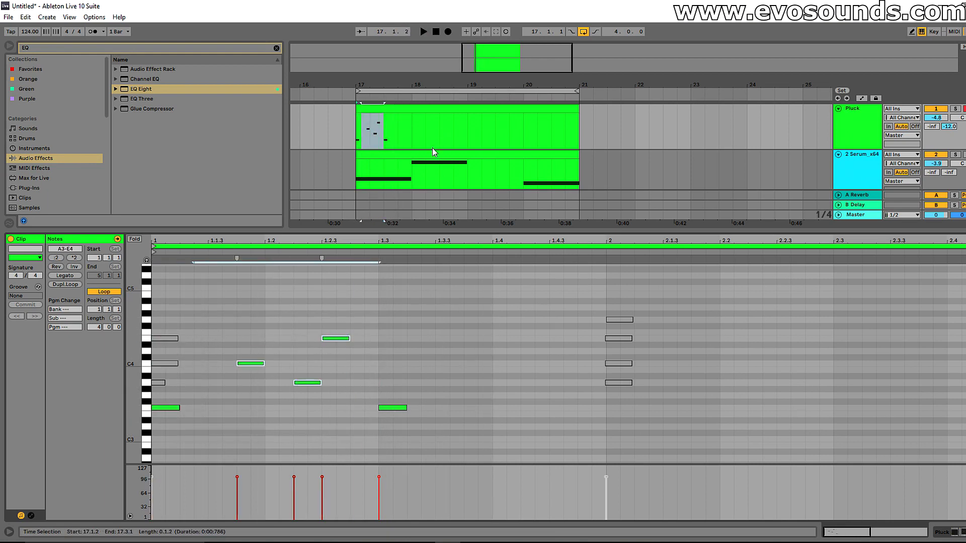
left_click(425, 166)
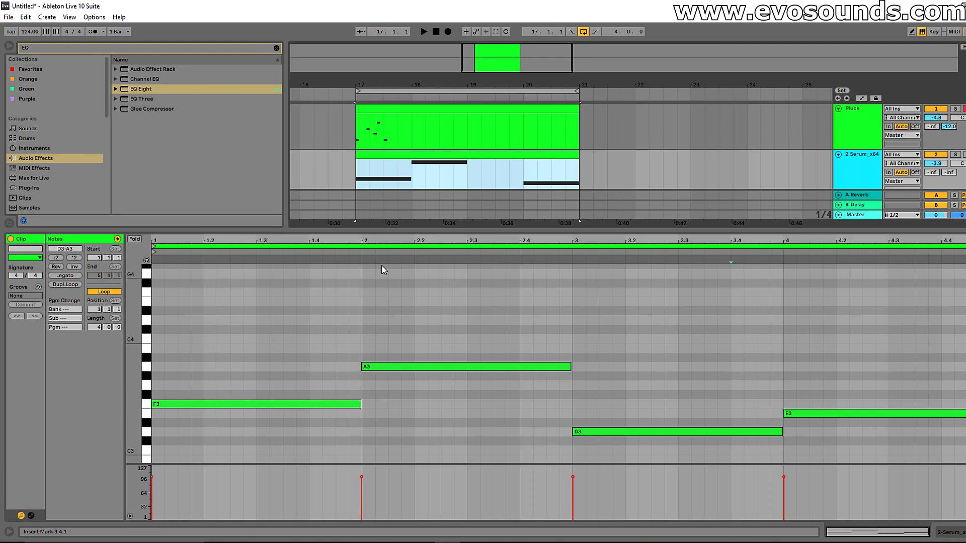
left_click(399, 117)
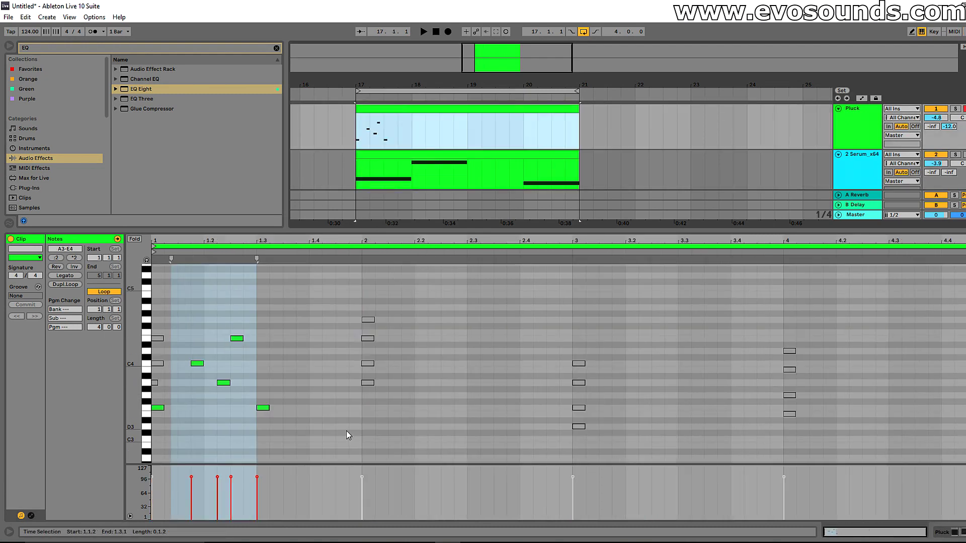
left_click_drag(357, 448, 166, 307)
key("ctrl+d")
key("ctrl+d")
key("ctrl+d")
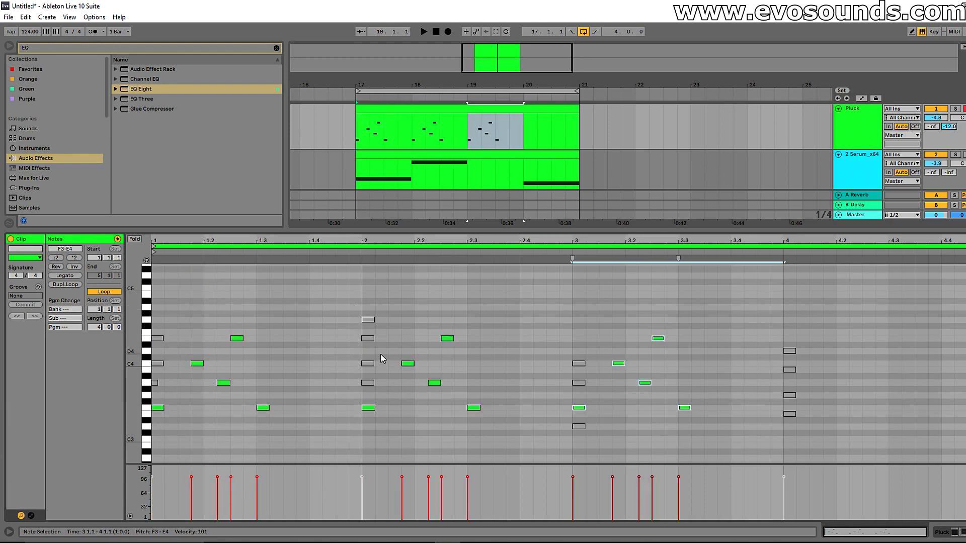
key("space")
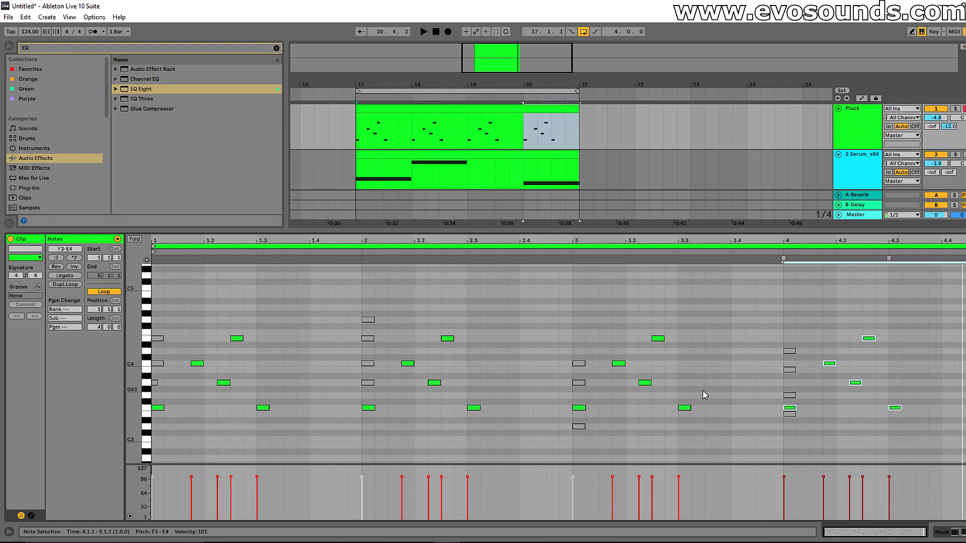
Undo the bar-long duplicates of the phrase in bars 2 to 4
left_click_drag(802, 304, 916, 422)
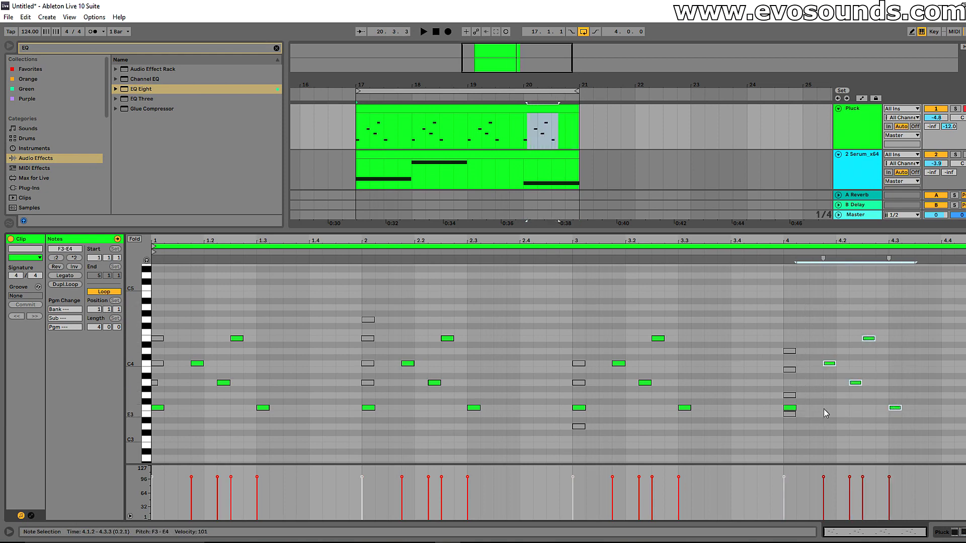
left_click_drag(777, 432, 916, 338)
key("ctrl+z")
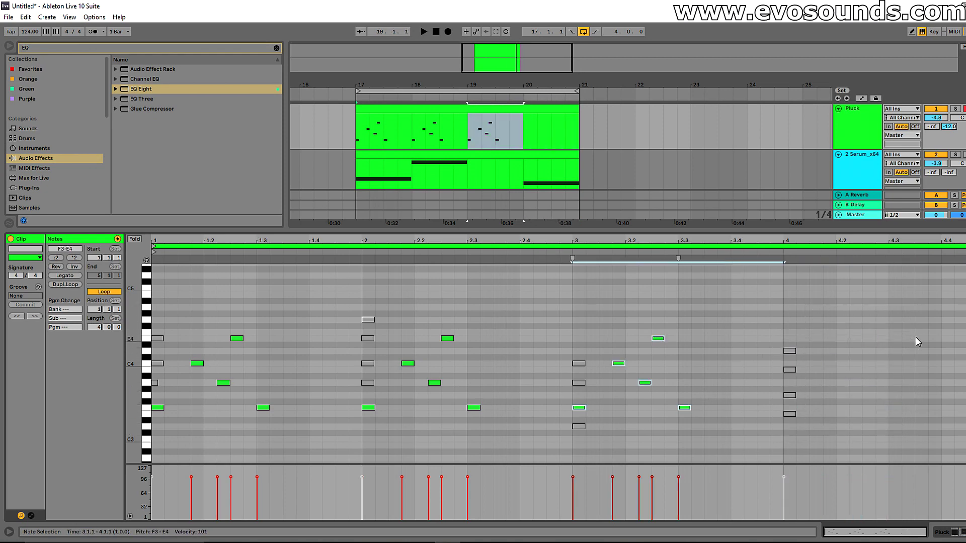
key("ctrl+z")
key("ctrl+z")
Duplicate the half-bar phrase F3, C4, A3, E4 seven times to fill all four bars, and play the loop
left_click_drag(256, 424, 166, 328)
key("ctrl+d")
key("ctrl+d")
key("ctrl+d")
key("ctrl+d")
key("ctrl+d")
key("ctrl+d")
key("ctrl+d")
key("space")
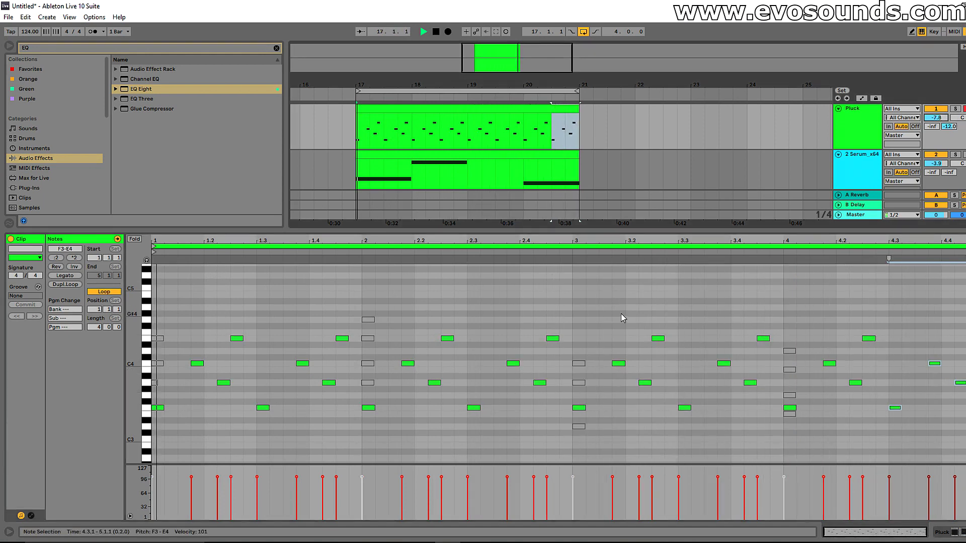
Examine the repeated phrase's notes and compare its low F3 notes in bars 1 to 3 with the chord roots
scroll(302, 337, "up", 1)
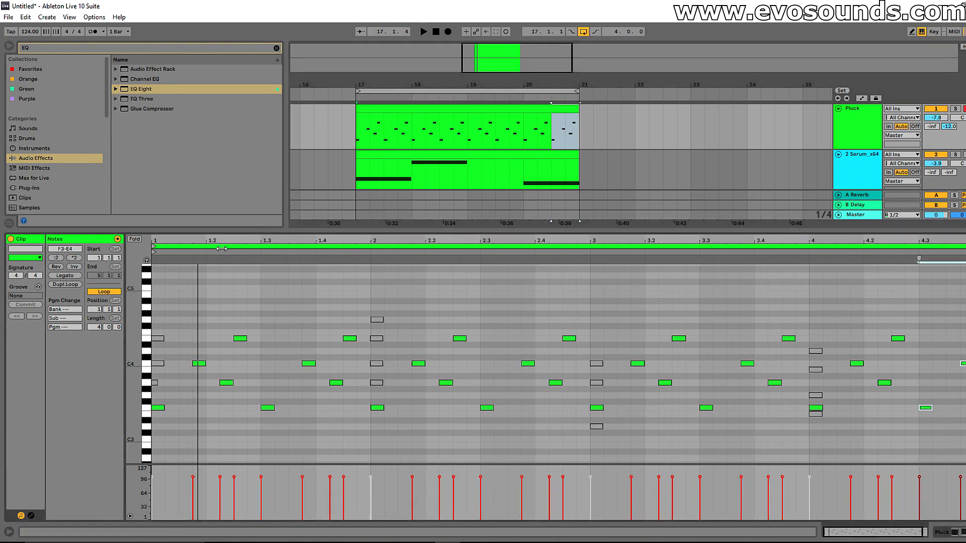
scroll(375, 398, "down", 1)
scroll(337, 390, "up", 1)
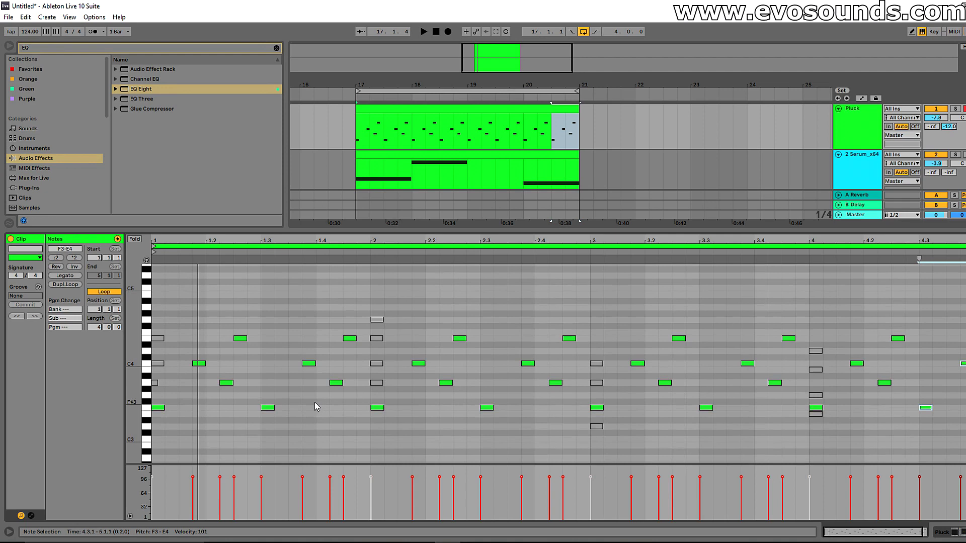
scroll(356, 416, "down", 1)
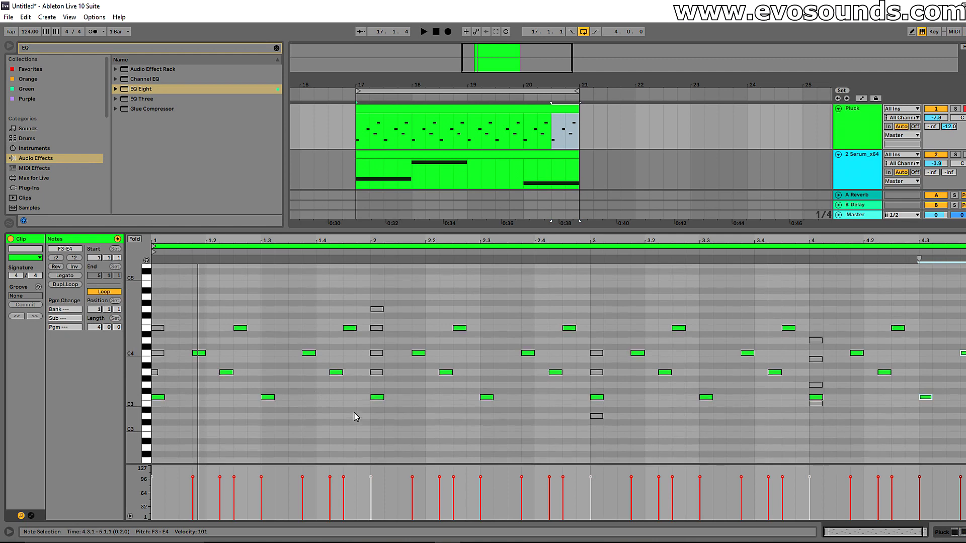
left_click(162, 398)
left_click(199, 353)
left_click(227, 372)
left_click_drag(160, 412, 321, 397)
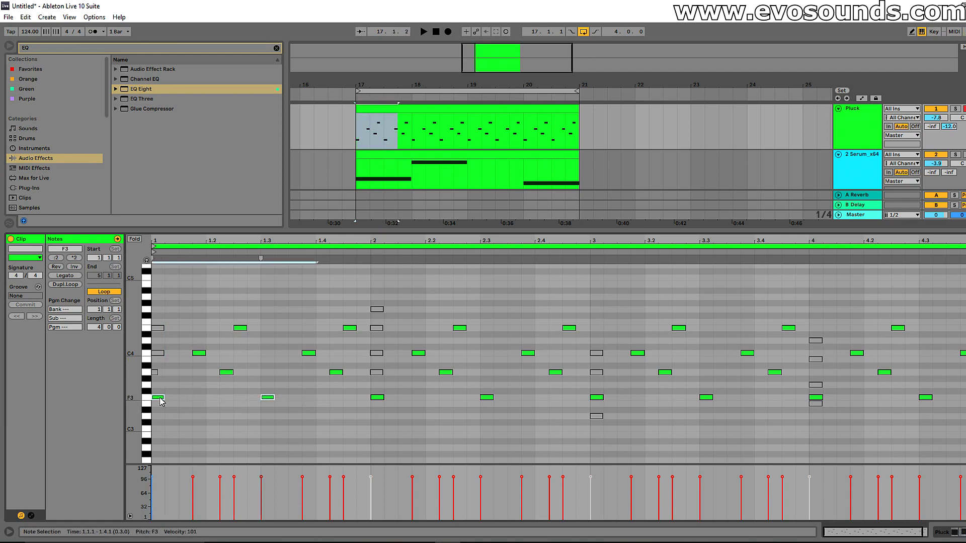
left_click_drag(160, 401, 159, 388)
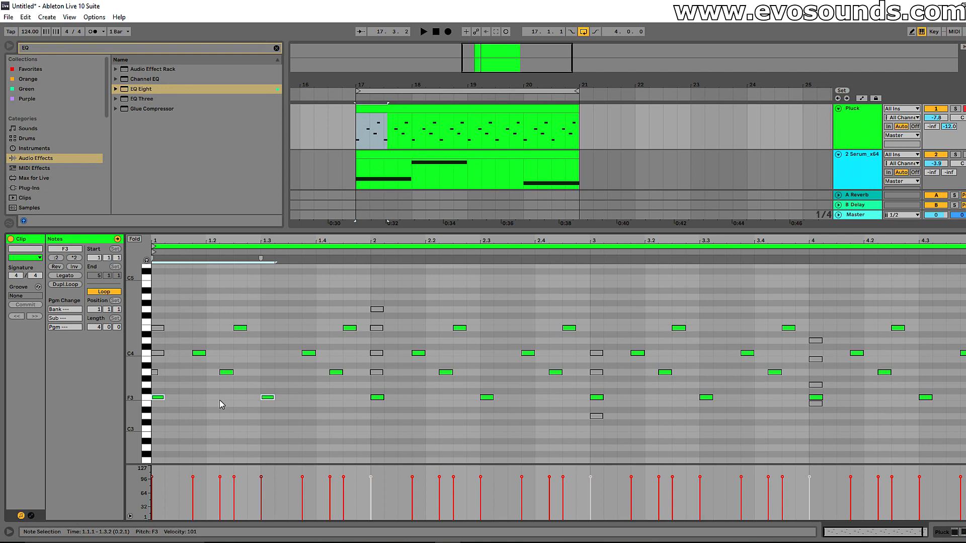
left_click_drag(371, 394, 525, 416)
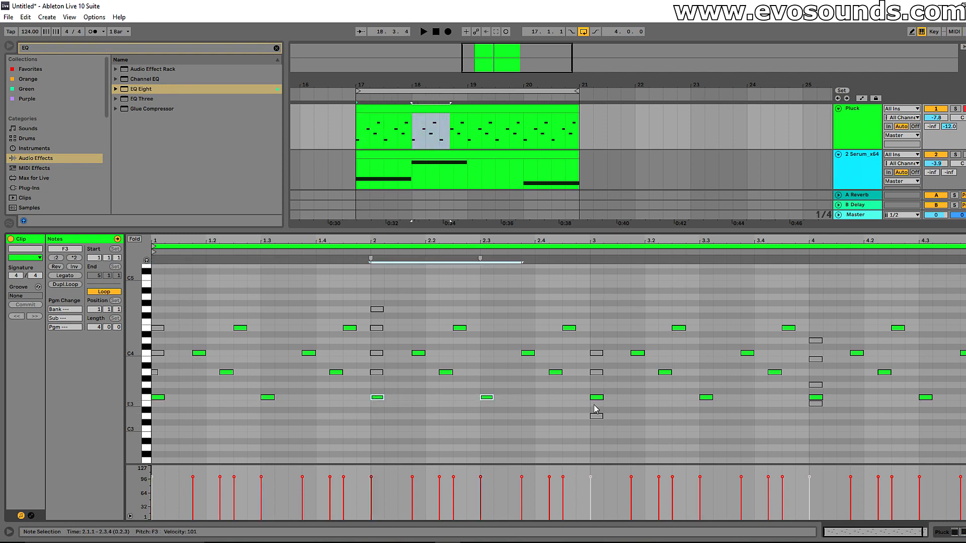
left_click_drag(594, 408, 714, 395)
Move the two low F3 notes in bar 2 up to A3 and play the clip
left_click_drag(369, 406, 563, 398)
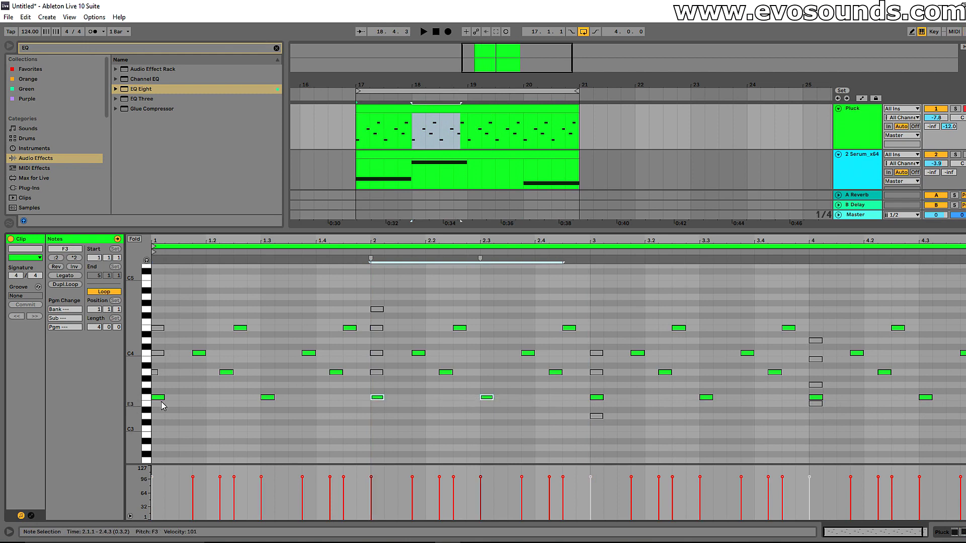
left_click_drag(381, 401, 380, 376)
key("space")
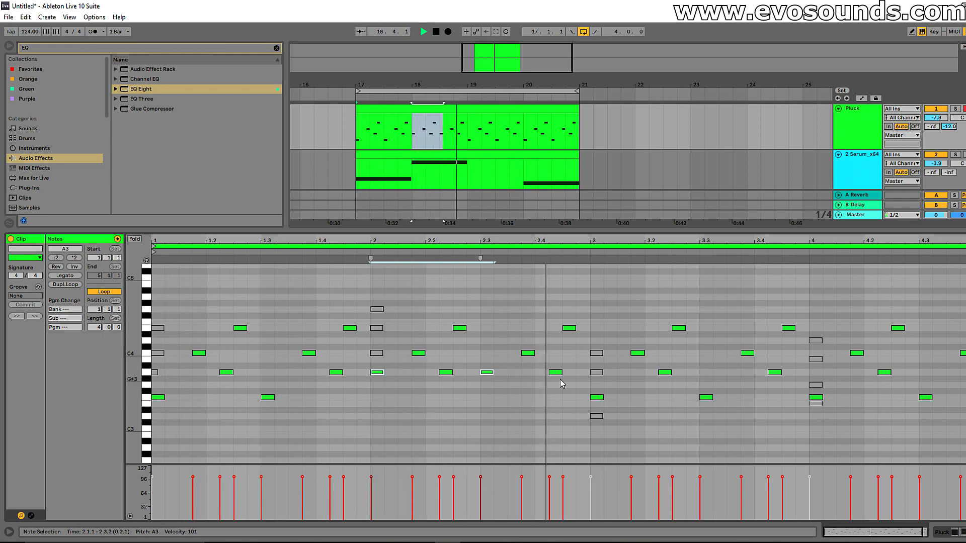
Move the two low F3 notes in bar 3 down to the root D3 and play the clip
left_click_drag(596, 406, 723, 401)
left_click_drag(597, 405, 683, 401)
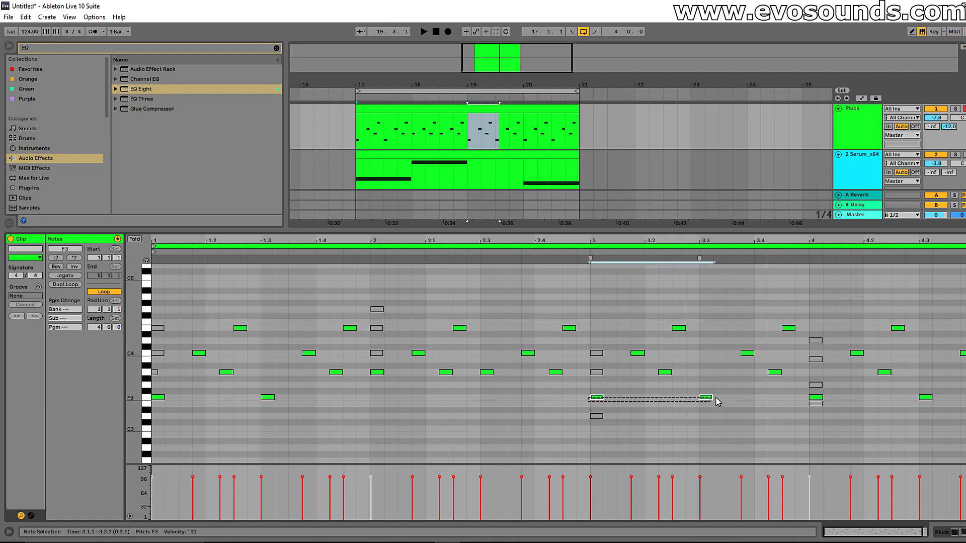
left_click_drag(599, 410, 596, 416)
key("space")
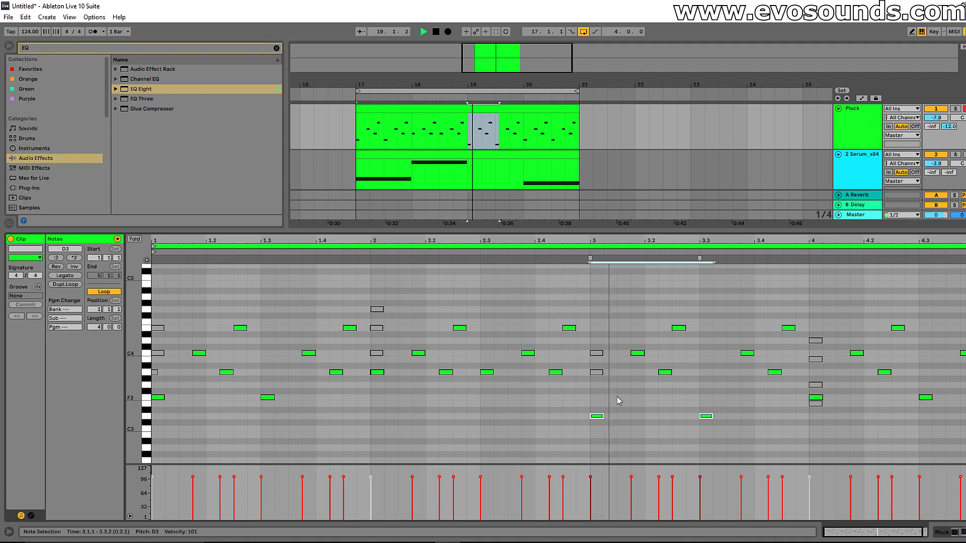
key("space")
Lower the two F3 notes in bar 4 by a semitone to E3 and play the clip
left_click_drag(804, 395, 931, 400)
key("Down")
key("space")
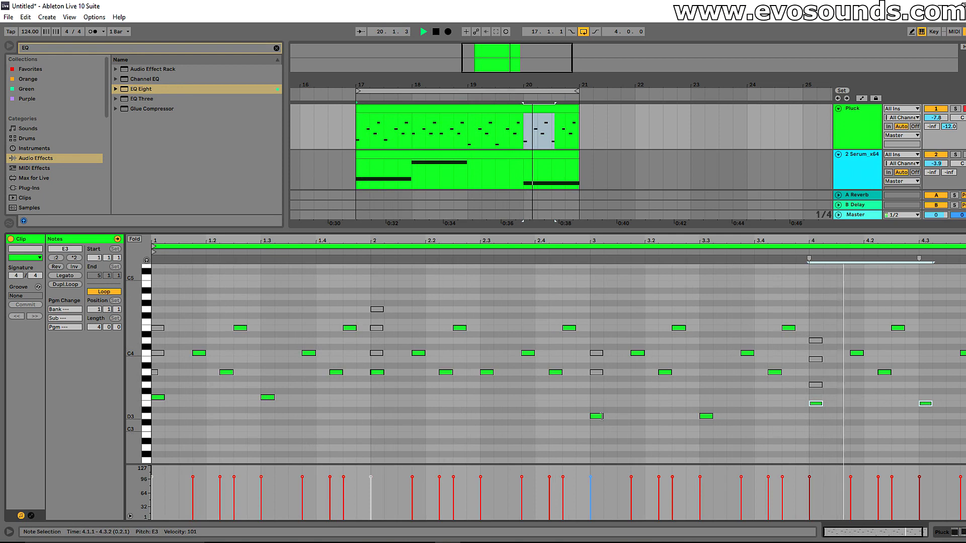
key("space")
Replace the two D3 notes in bar 3 with F3 and play the whole loop
left_click_drag(568, 428, 702, 404)
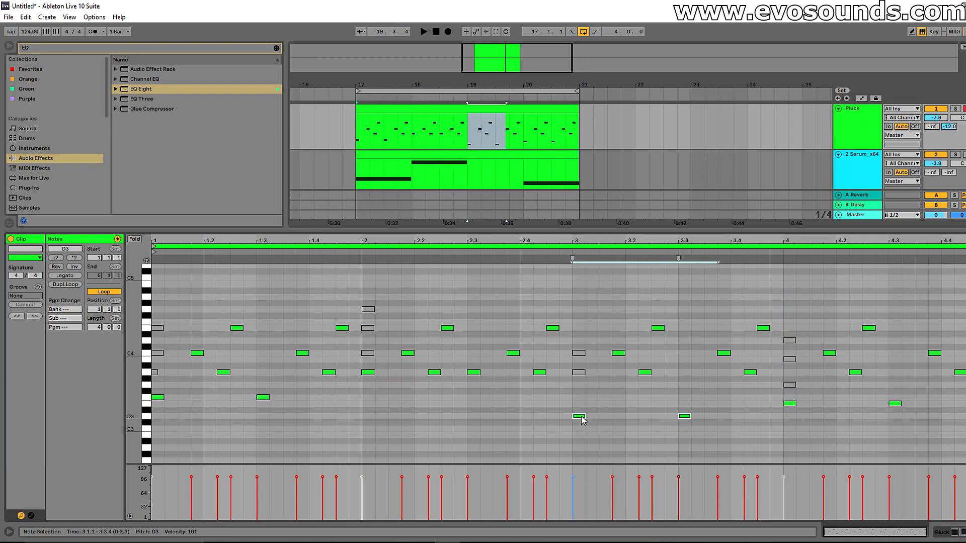
left_click_drag(582, 417, 581, 411)
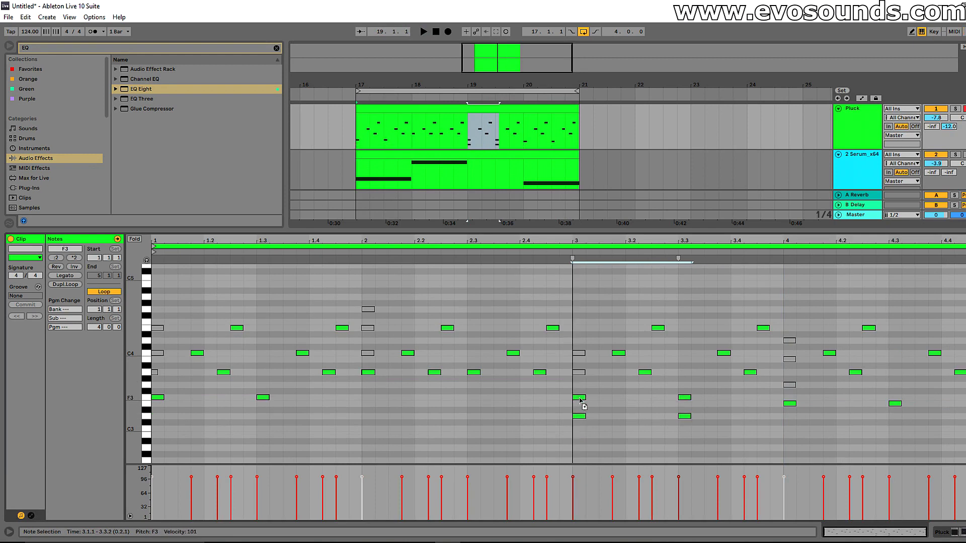
left_click_drag(587, 398, 694, 397)
key("ctrl+z")
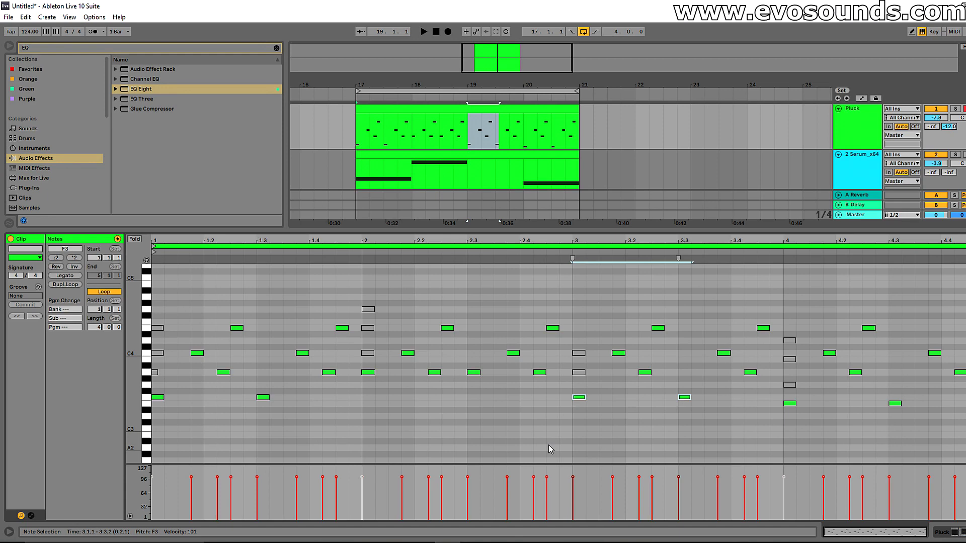
left_click_drag(367, 430, 561, 275)
left_click_drag(573, 409, 754, 289)
key("space")
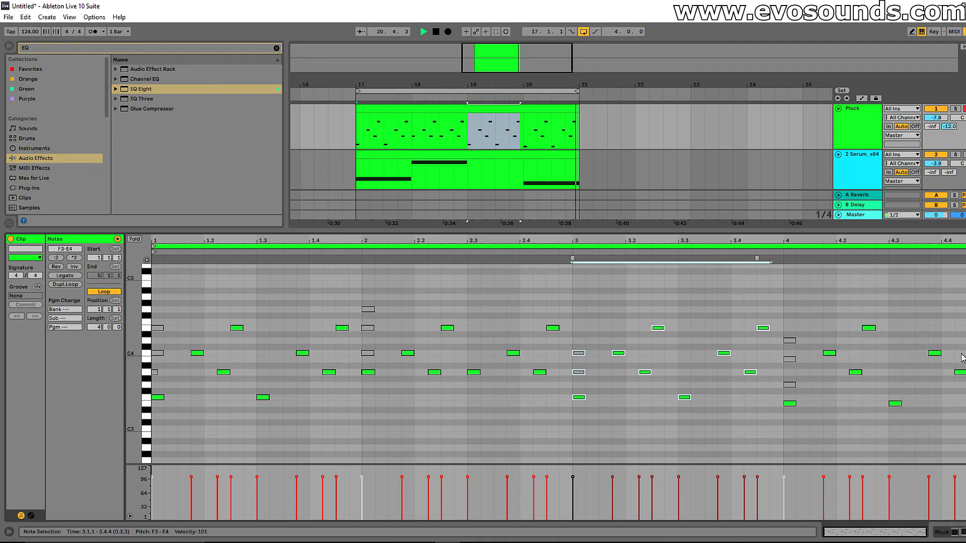
key("space")
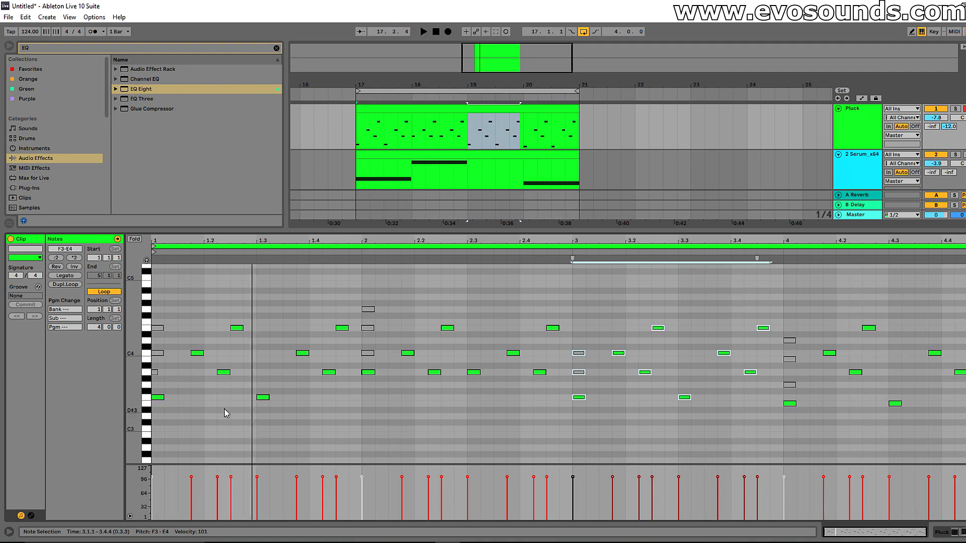
Retune the C4, A3 and E4 notes in the first half of bar 4 to B3, G3 and D4
left_click_drag(772, 409, 965, 320)
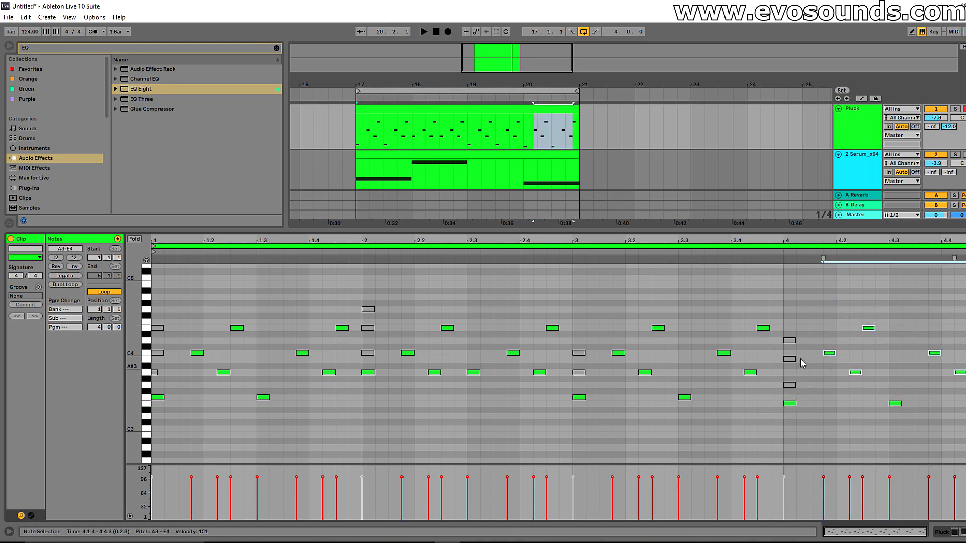
left_click_drag(798, 322, 786, 411)
left_click_drag(830, 315, 965, 438)
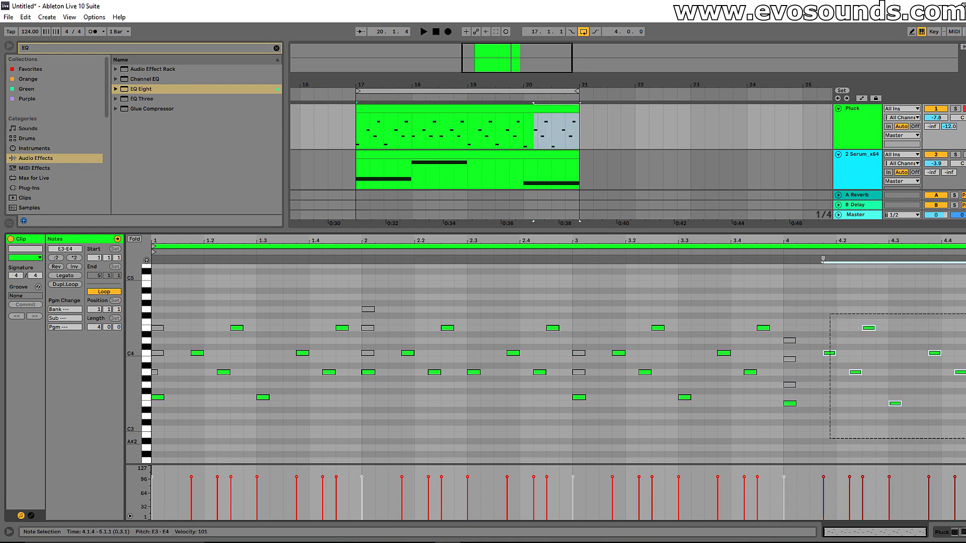
left_click_drag(862, 237, 862, 261)
double_click(794, 360)
left_click_drag(827, 375, 827, 387)
double_click(842, 328)
left_click_drag(842, 330, 845, 345)
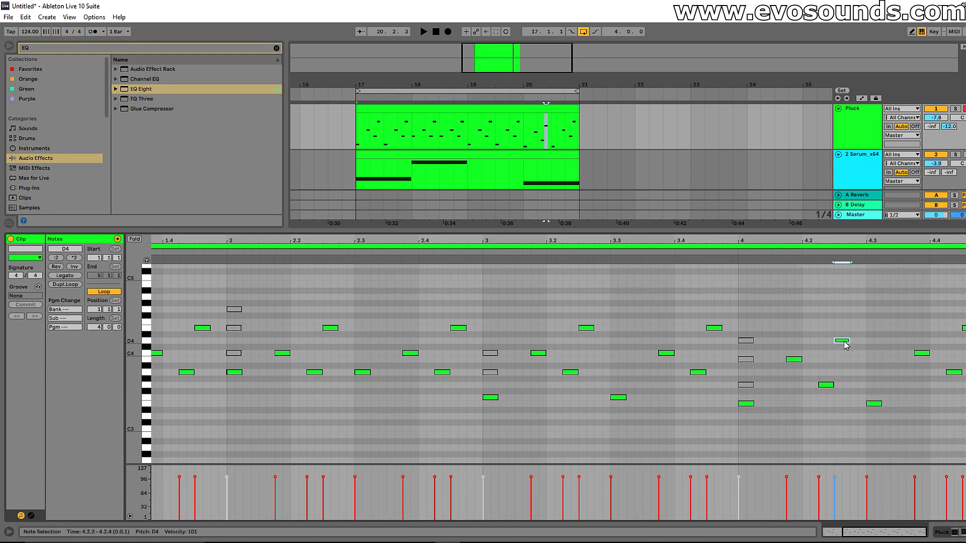
Retune the last three notes of bar 4 to B3, G3 and D4 and play the loop
left_click_drag(924, 354, 963, 334)
double_click(963, 354)
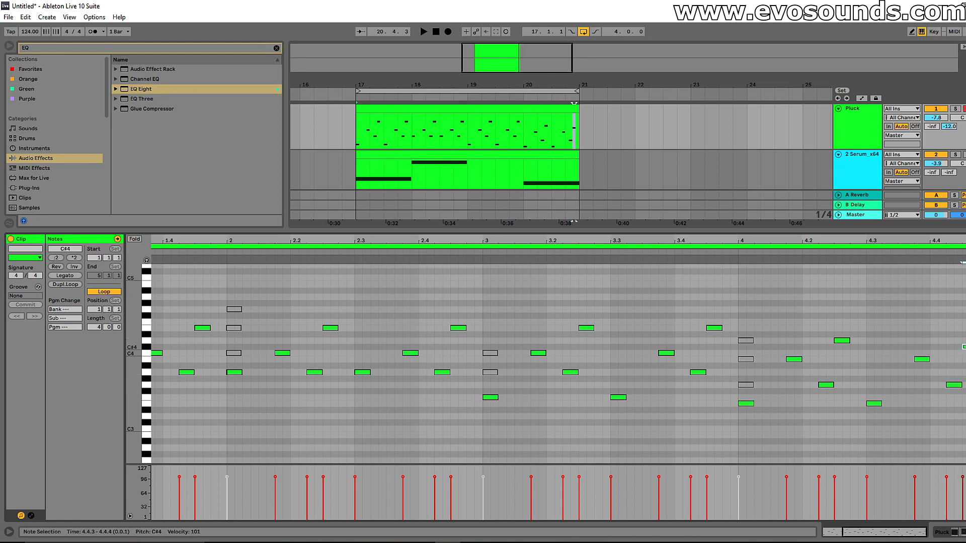
left_click(663, 253)
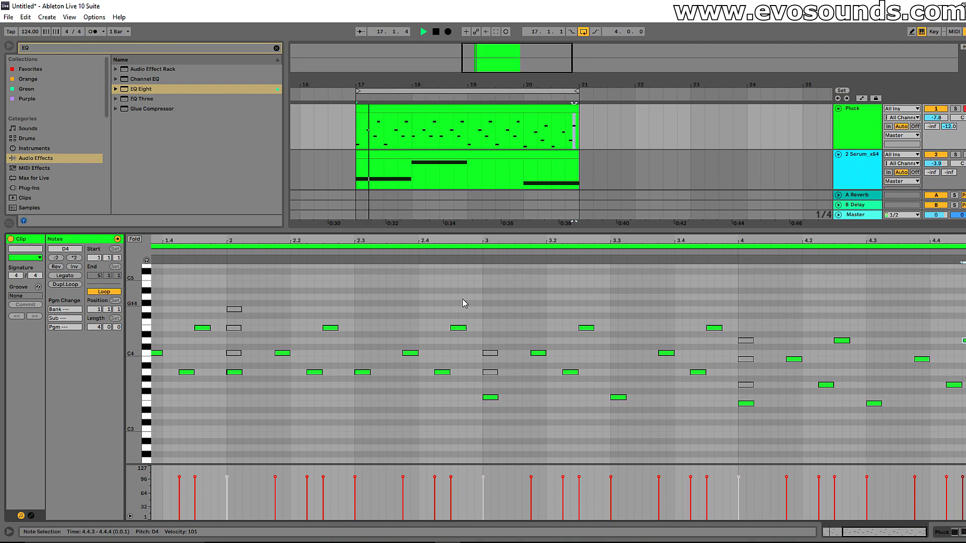
Transpose the whole pluck pattern down an octave, with bar 3's low notes on D2, and play the loop
left_click_drag(609, 248, 611, 240)
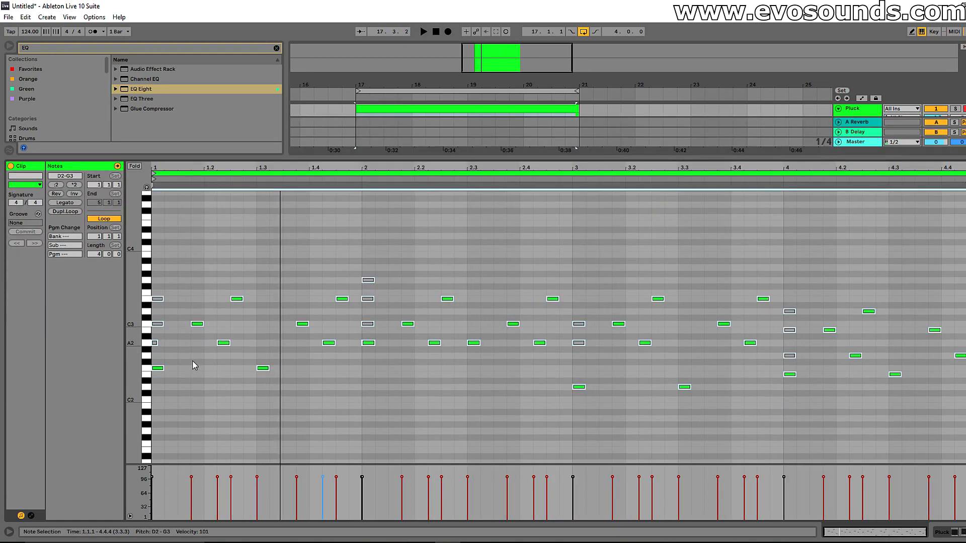
key("space")
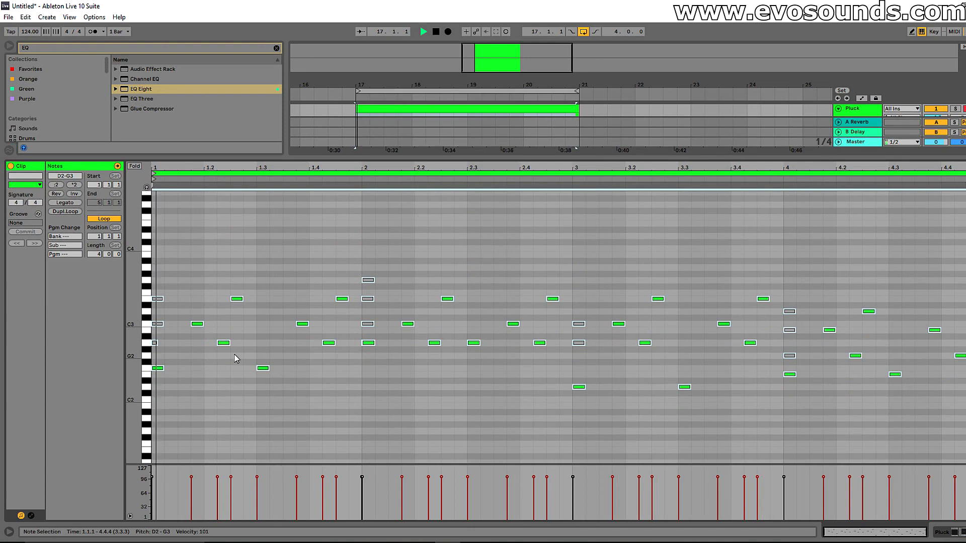
key("space")
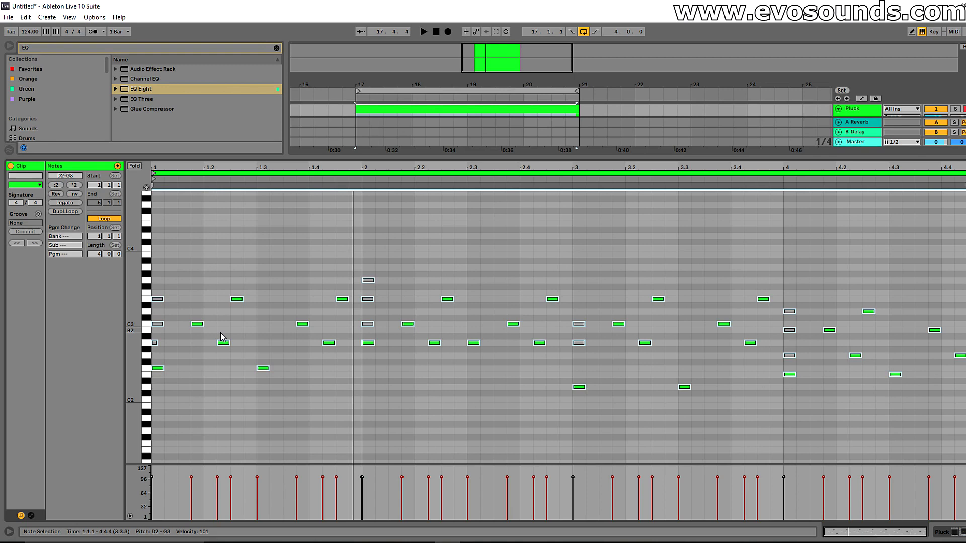
left_click(226, 310)
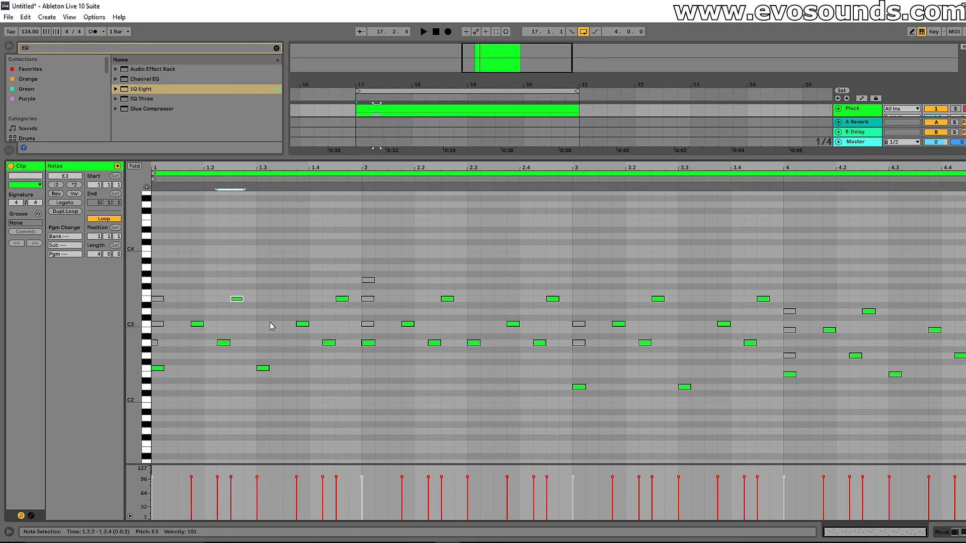
left_click(240, 307)
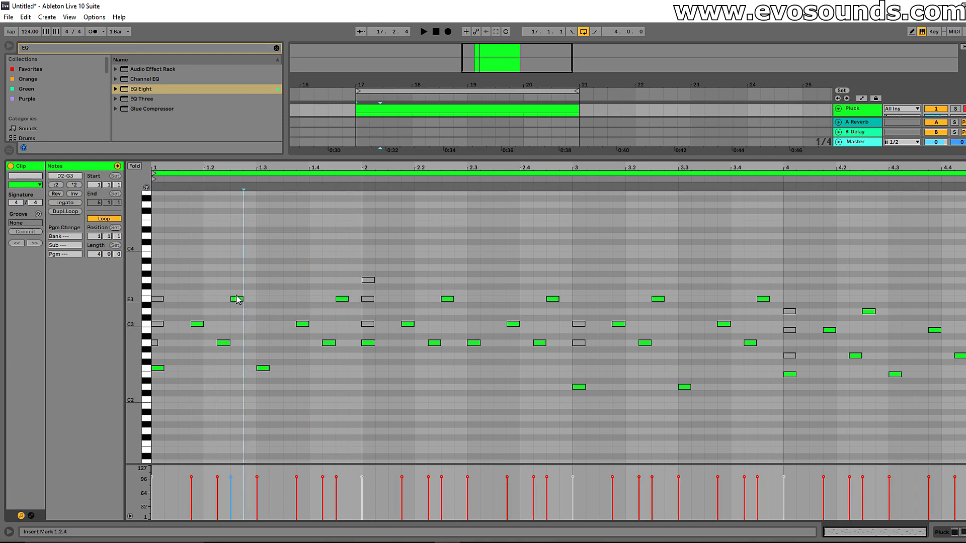
left_click_drag(295, 315, 340, 349)
left_click_drag(408, 326, 436, 344)
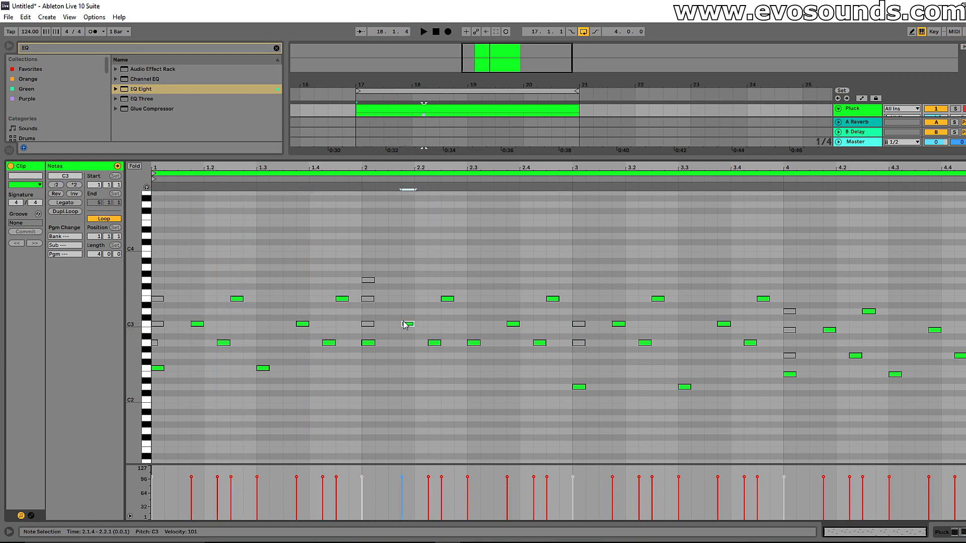
left_click_drag(505, 317, 543, 354)
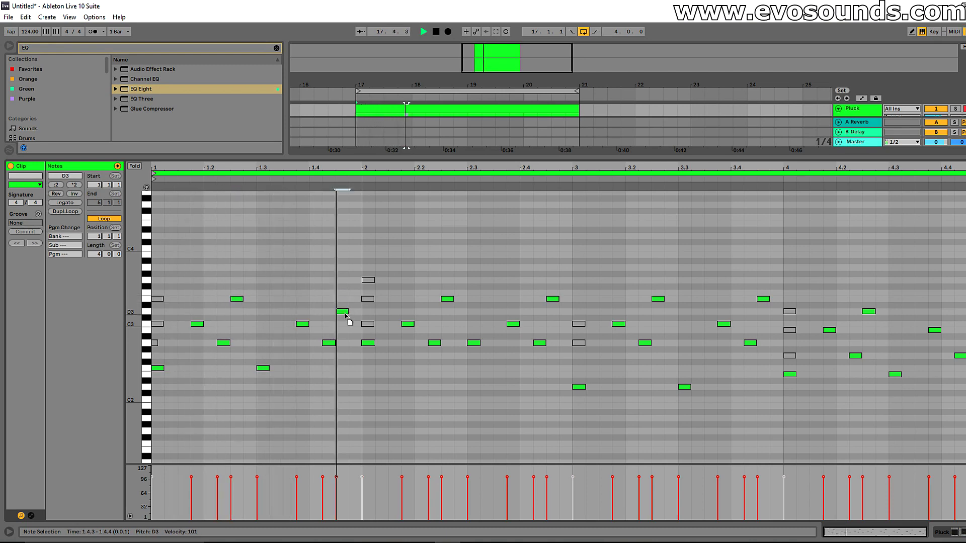
Try D3, F3 and G3 for the last high note in bar 1, playing the loop to compare
key("space")
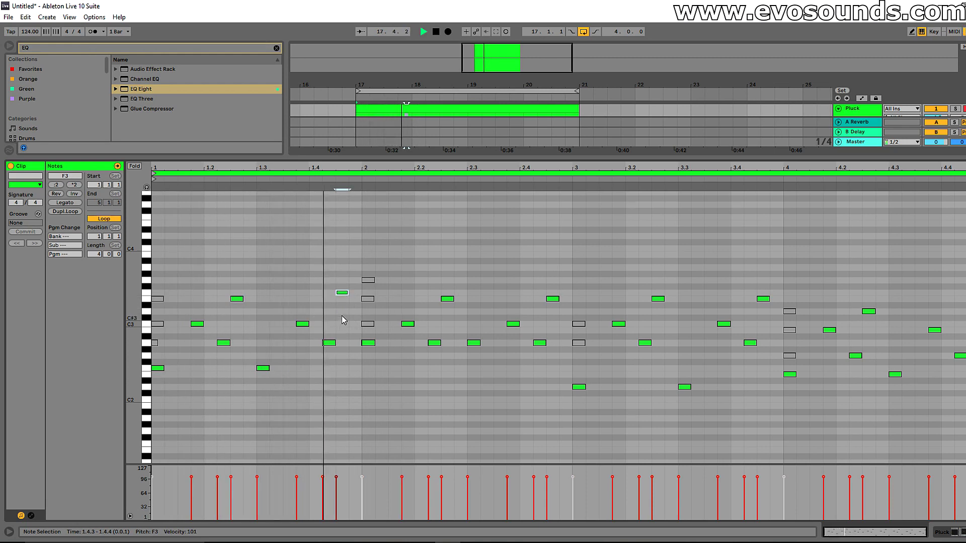
key("space")
key("Up")
key("Up")
key("space")
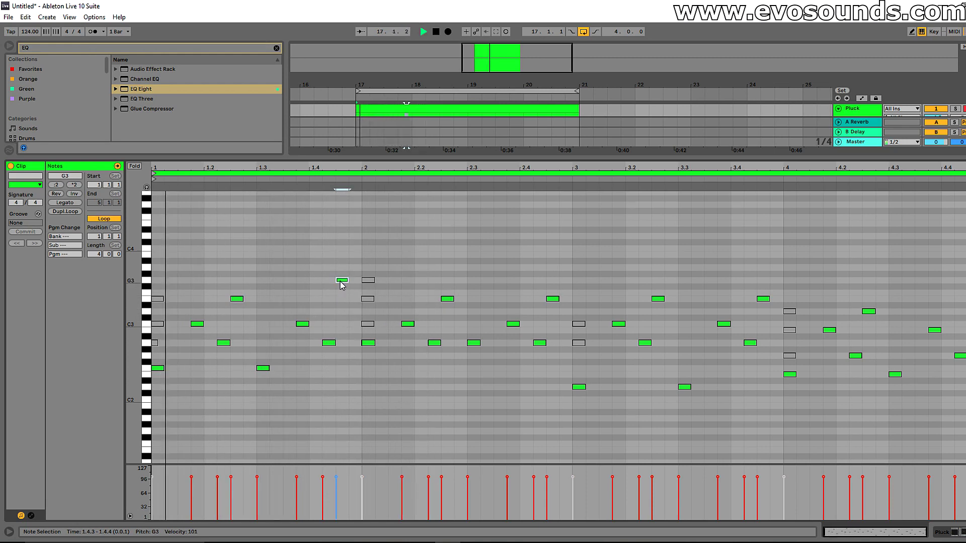
key("space")
key("space")
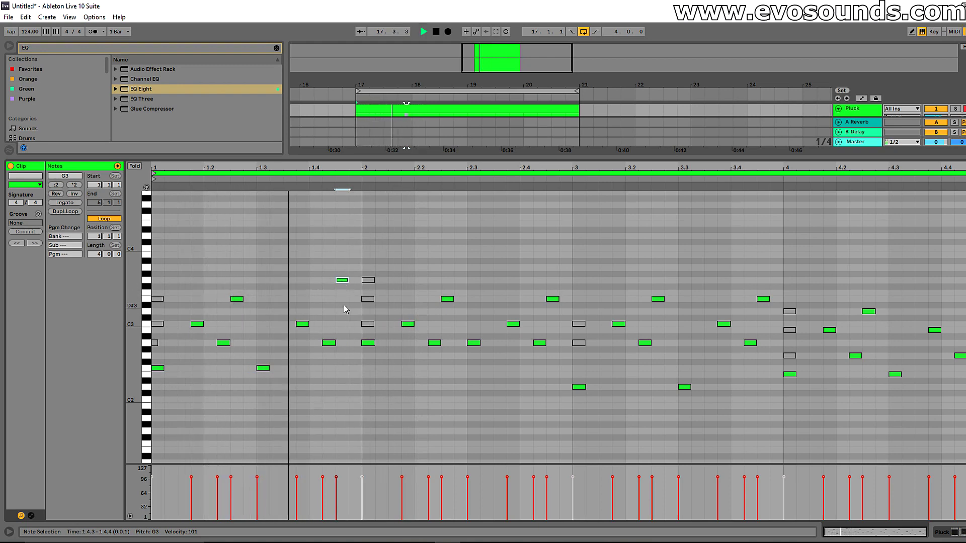
Try F3 for the first high note in bar 2 and play the loop
key("space")
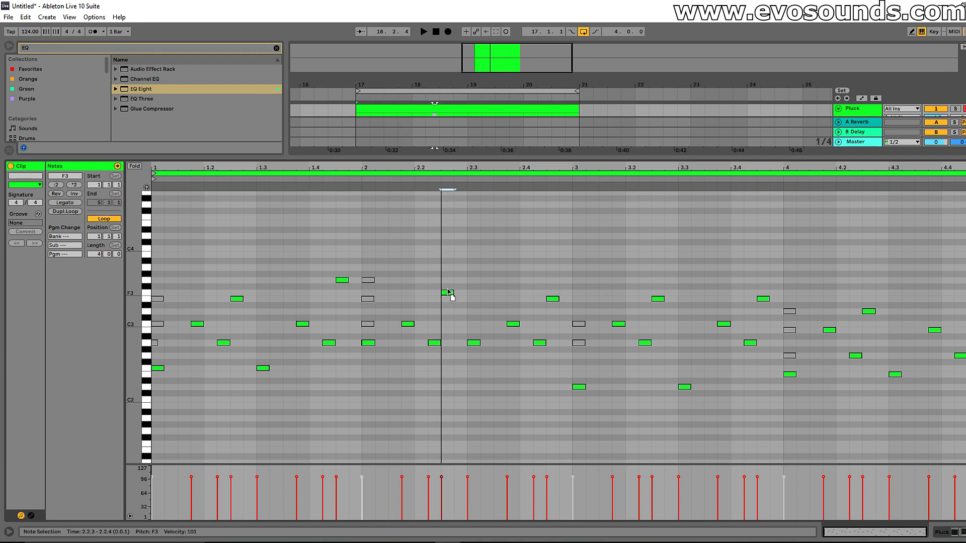
key("space")
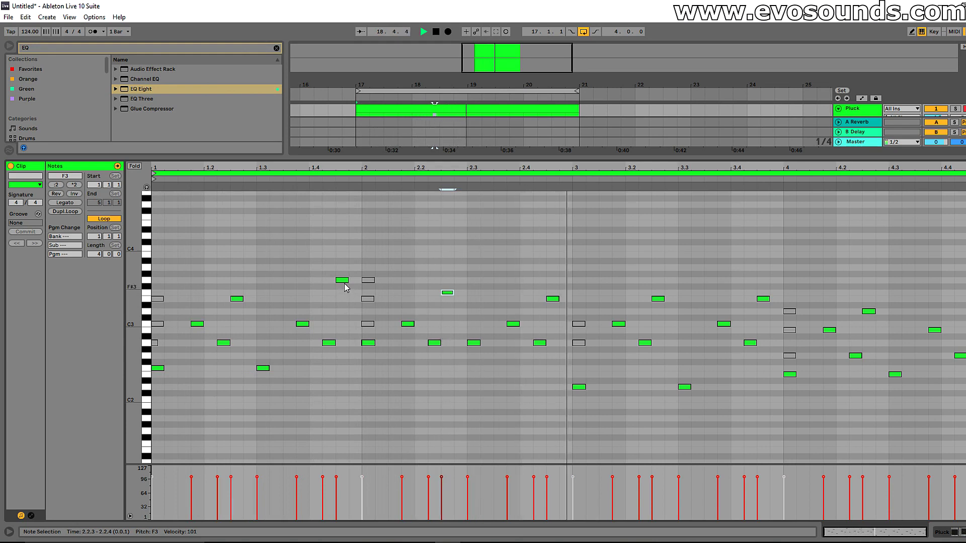
key("space")
Set the last high note in bar 1 and the first high note in bar 2 to D3
left_click_drag(345, 283, 343, 301)
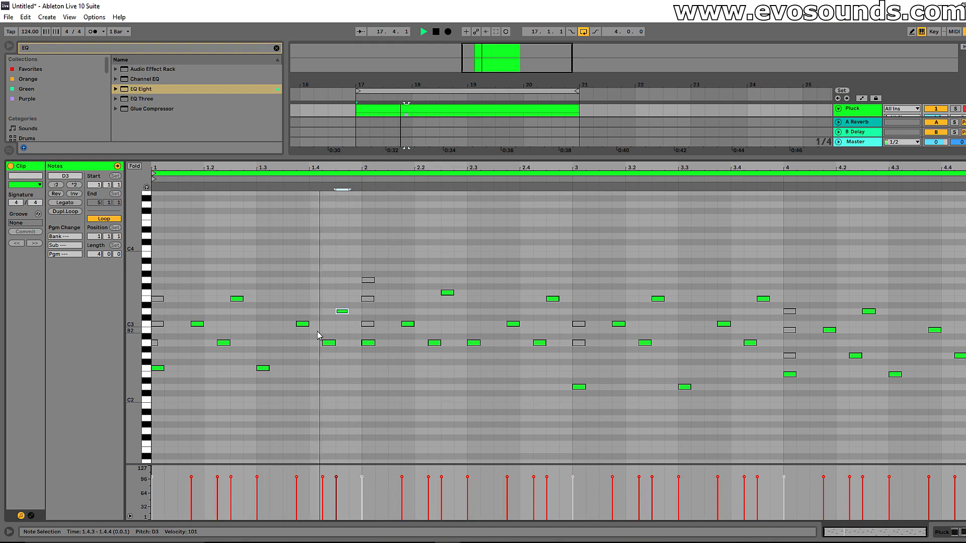
key("space")
left_click_drag(447, 293, 446, 314)
Lower the last high note in bar 2 and the first high note in bar 3 to C3 and play the loop
left_click_drag(555, 301, 557, 327)
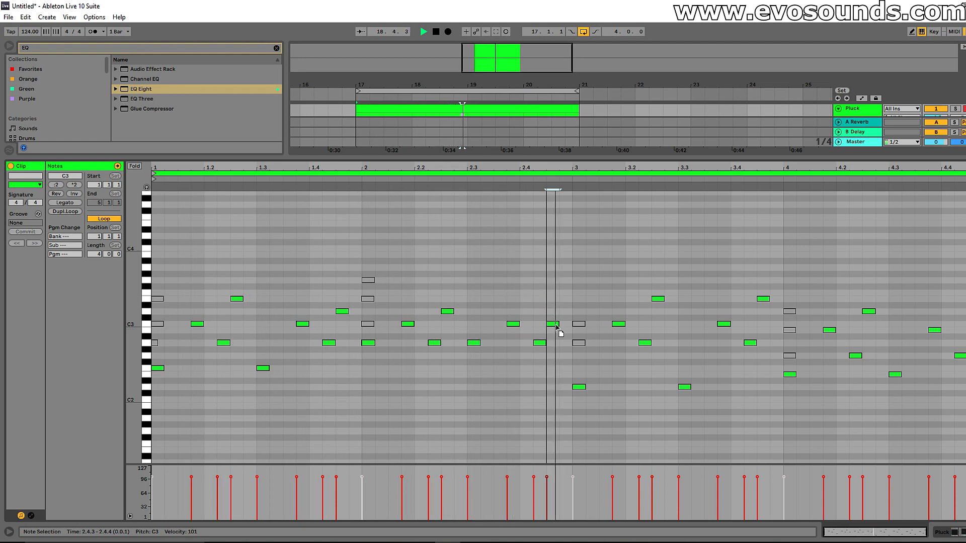
key("space")
left_click(658, 299)
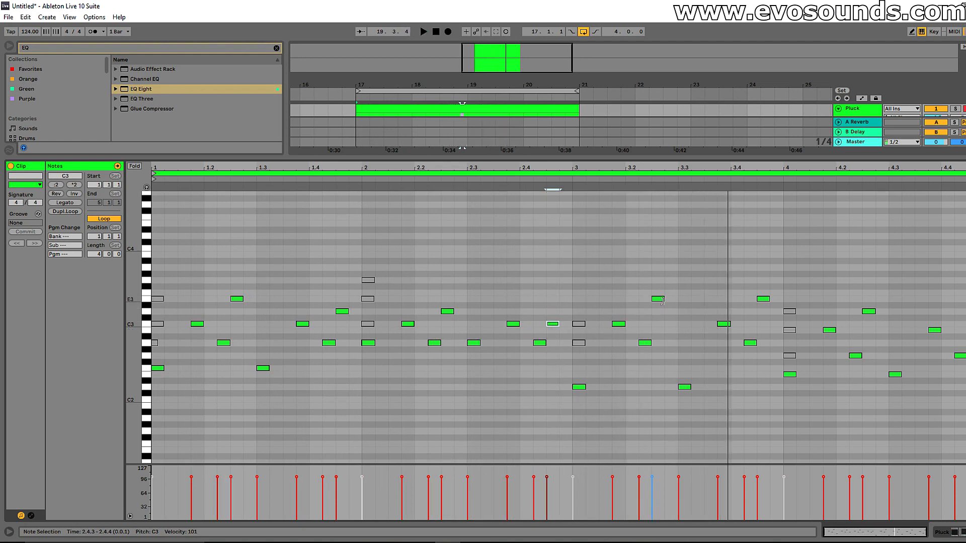
key("space")
Lower the last note of bar 3 to B2 and the last note of bar 4 to A2, and play the loop
left_click_drag(763, 313, 763, 331)
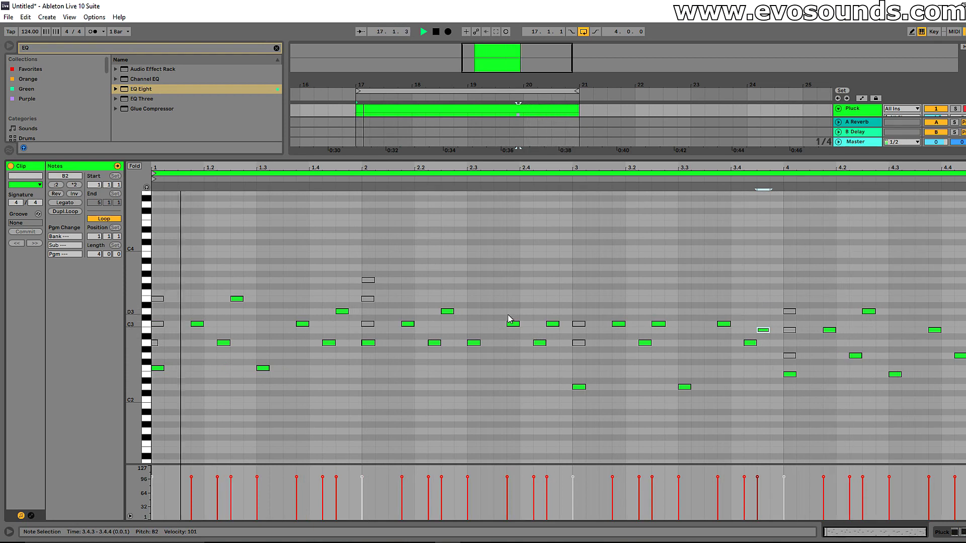
left_click(963, 343)
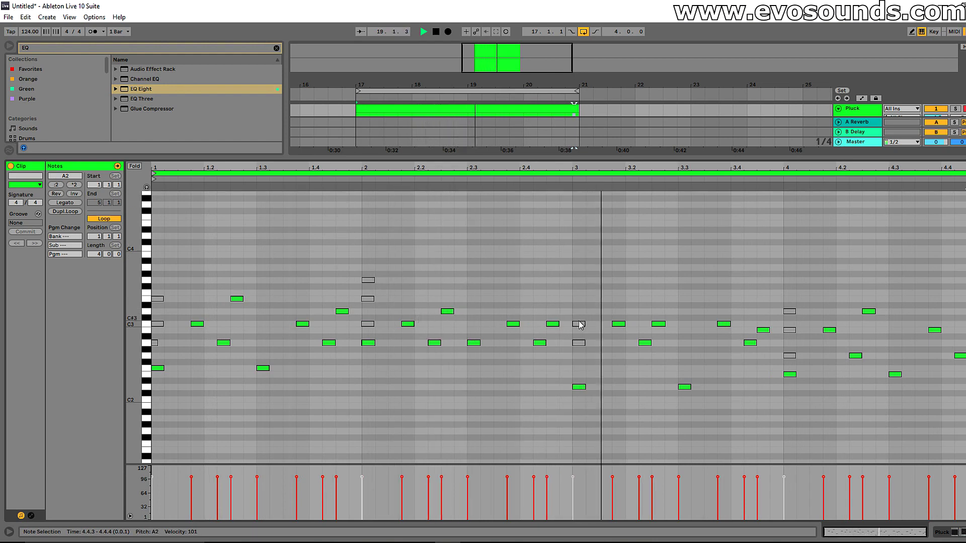
key("space")
Lower the last note of bar 2 to G2 and play the loop
left_click_drag(557, 324, 559, 358)
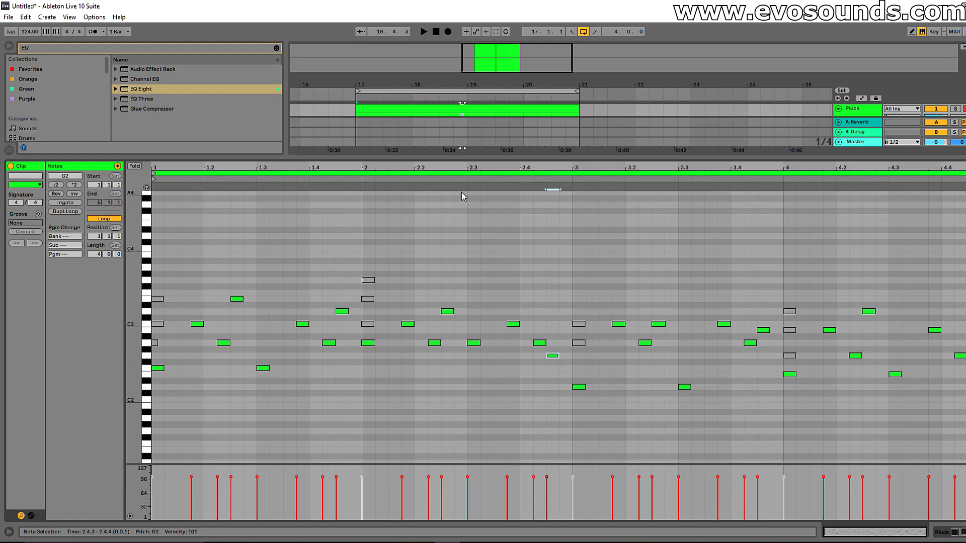
key("space")
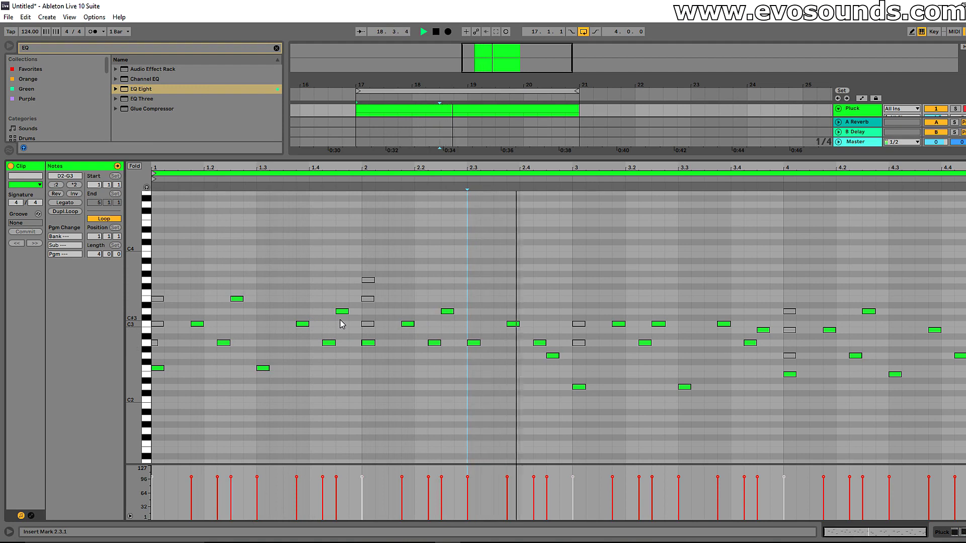
key("space")
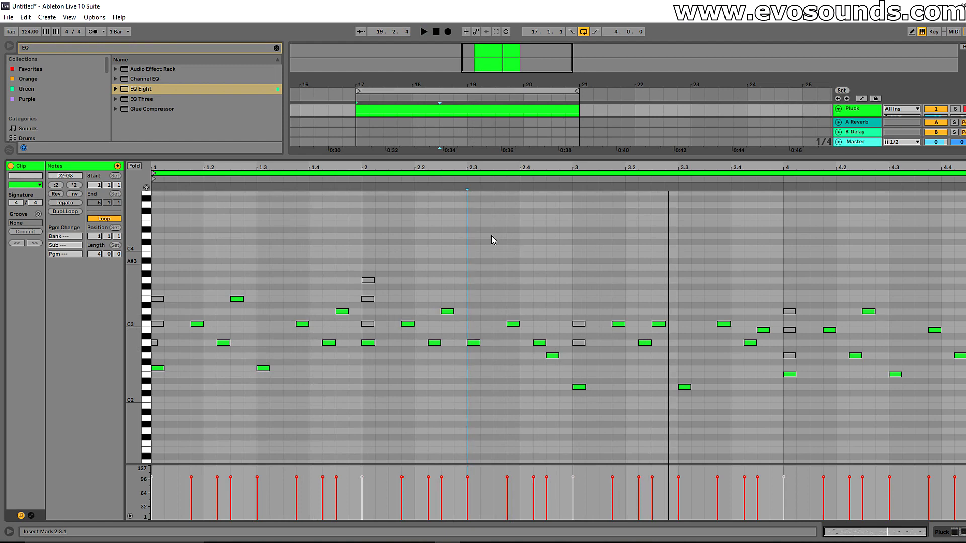
Open Serum on the Pluck track and step forward through the lead presets from LD - BlueBirdies to try other sounds
left_click_drag(781, 155, 781, 167)
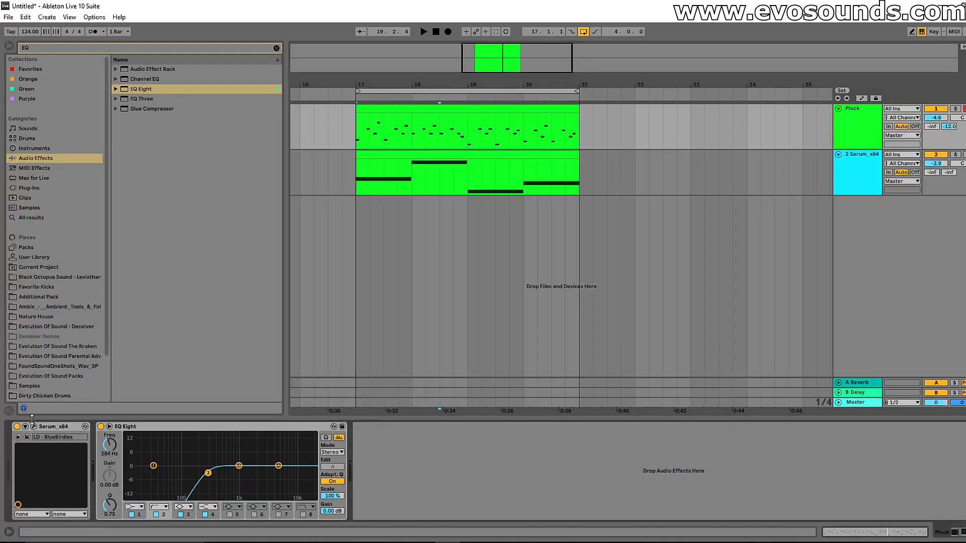
left_click(33, 426)
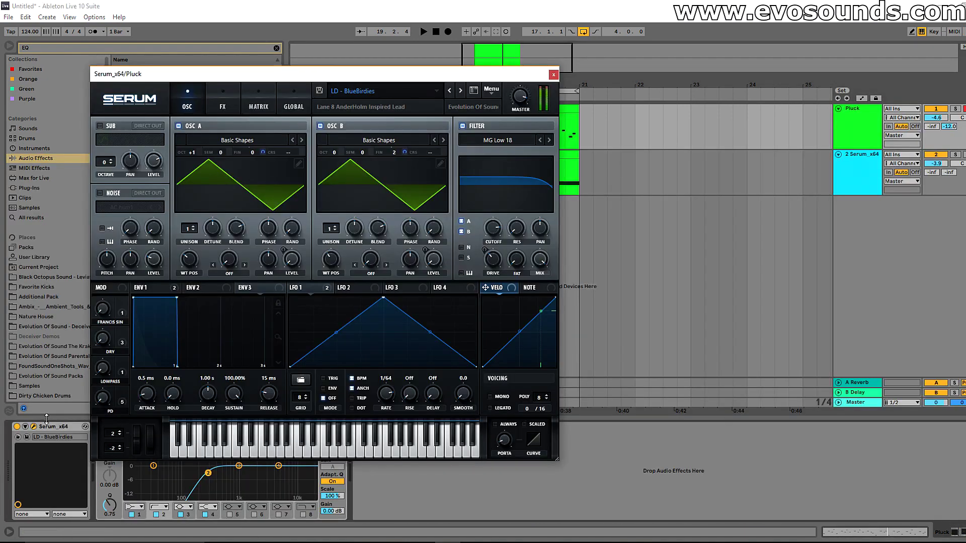
left_click(461, 92)
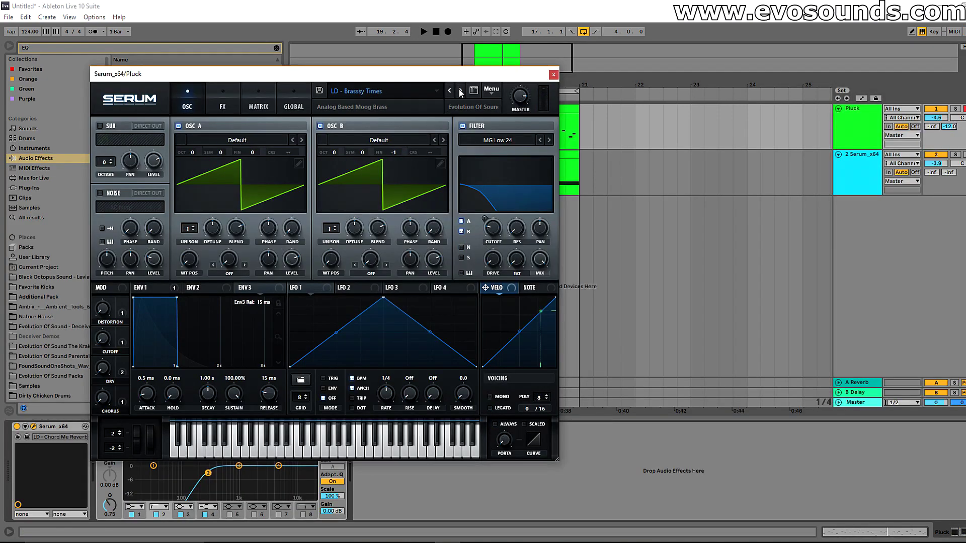
left_click(461, 91)
left_click(461, 91)
left_click(460, 91)
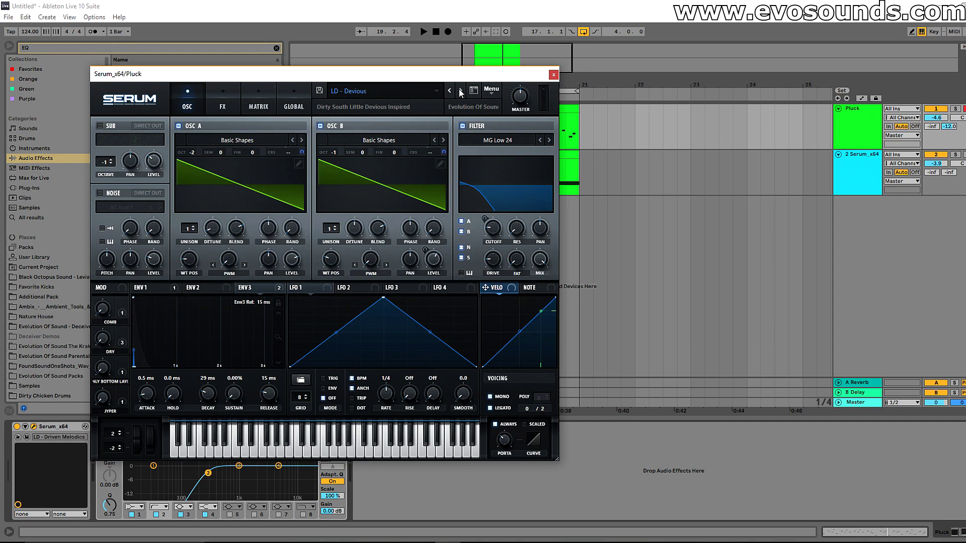
left_click(450, 91)
left_click(554, 75)
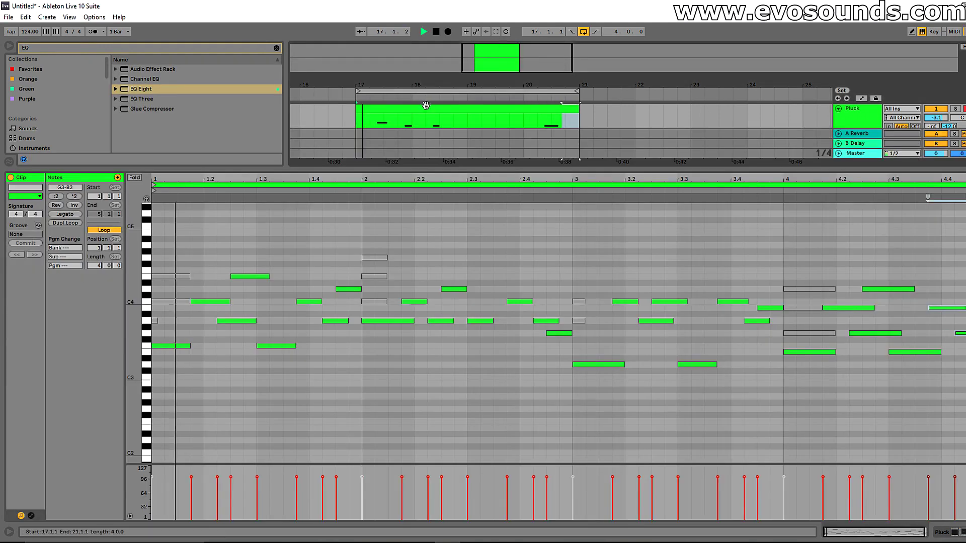
Load the LD - Enter Heaven preset in the Pluck track's Serum and adjust the track's volume while the loop plays
left_click(426, 105)
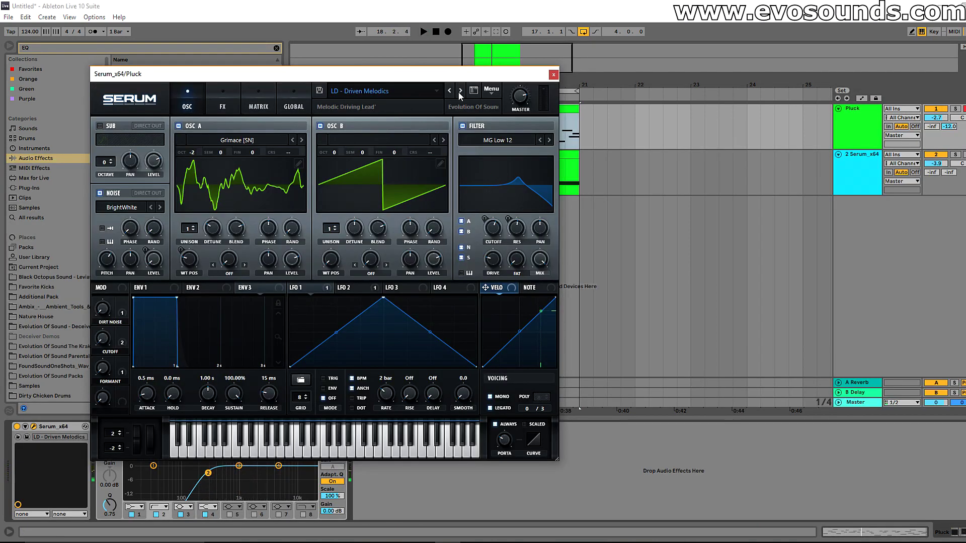
left_click(459, 91)
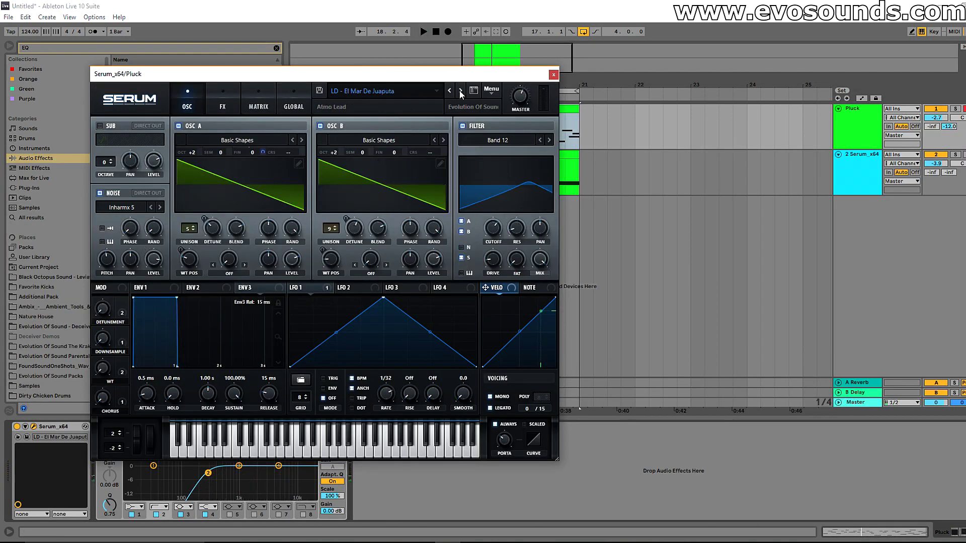
left_click(460, 91)
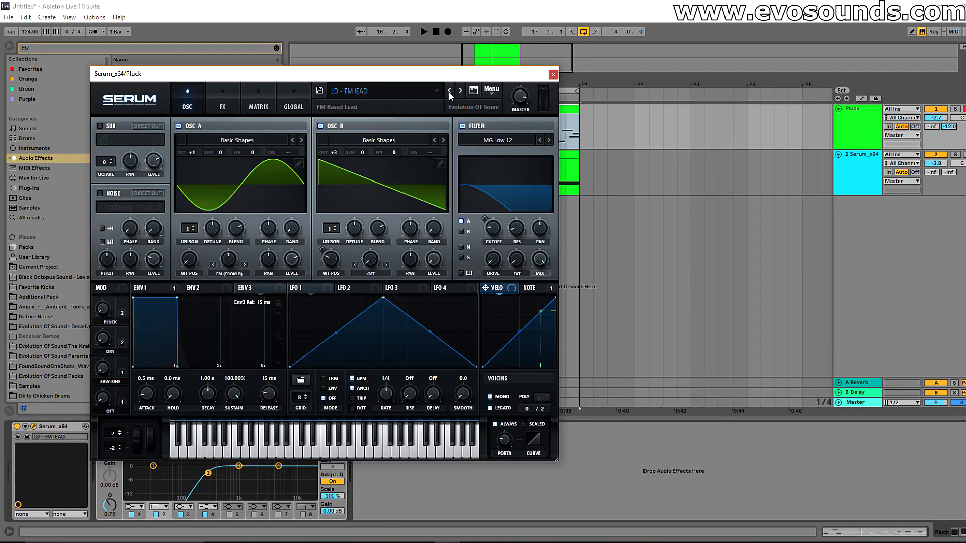
left_click(448, 91)
key("space")
left_click(936, 117)
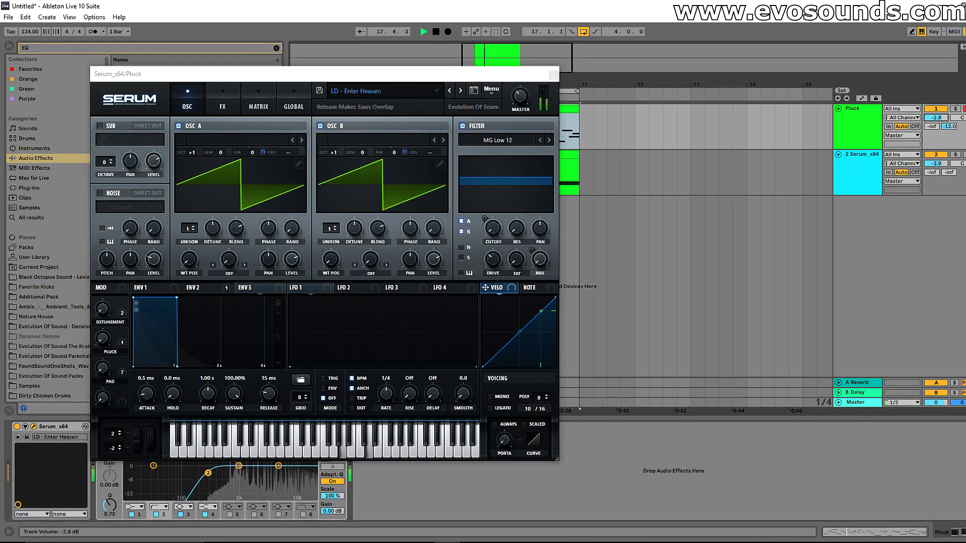
left_click(553, 75)
Transpose all notes of the Pluck clip down an octave
double_click(457, 107)
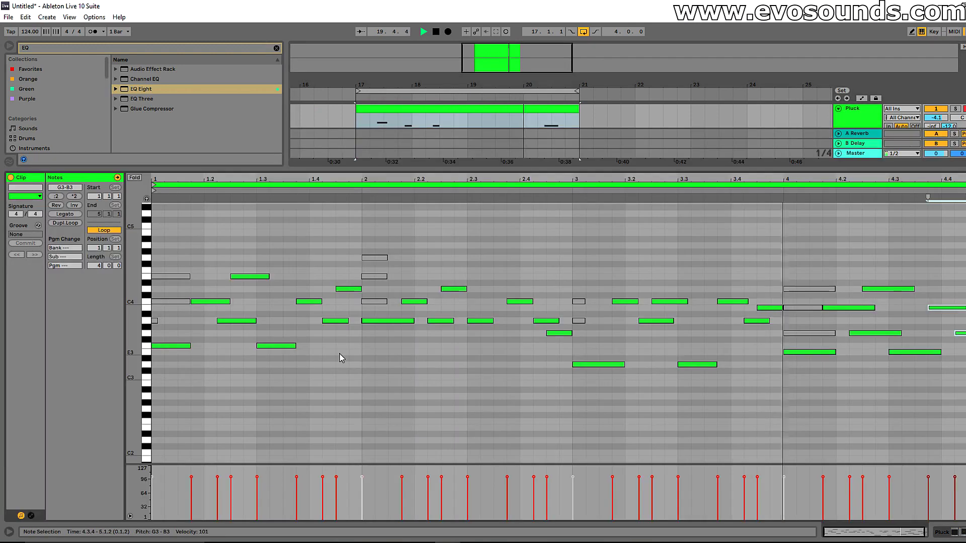
key("ctrl+a")
key("shift+Down")
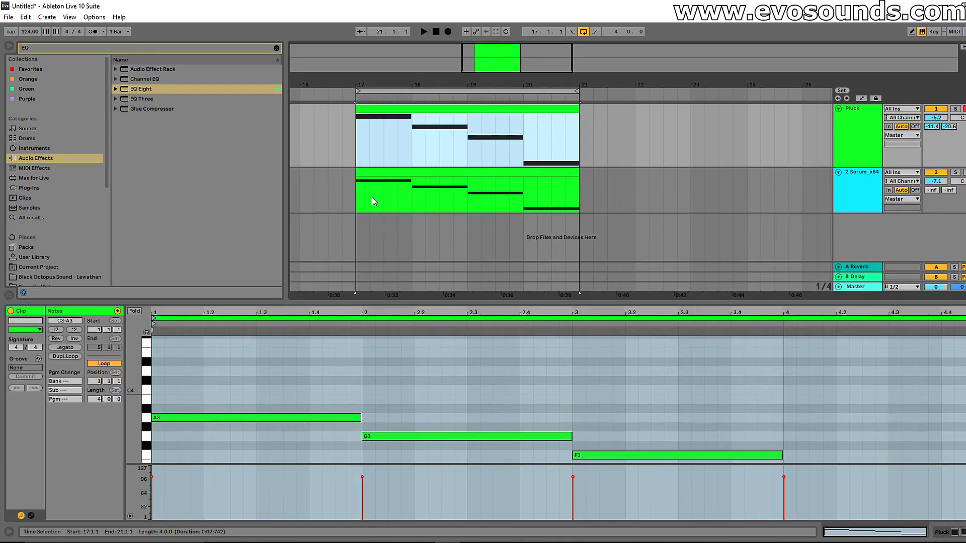
Delete all the long notes copied from the bass line out of the Pluck clip
left_click_drag(130, 405, 141, 405)
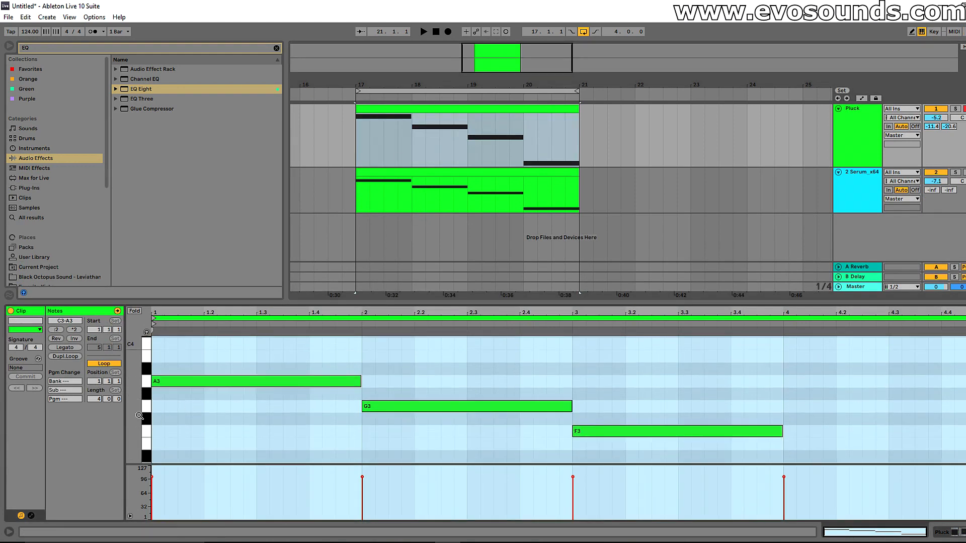
left_click_drag(257, 430, 838, 336)
key("Delete")
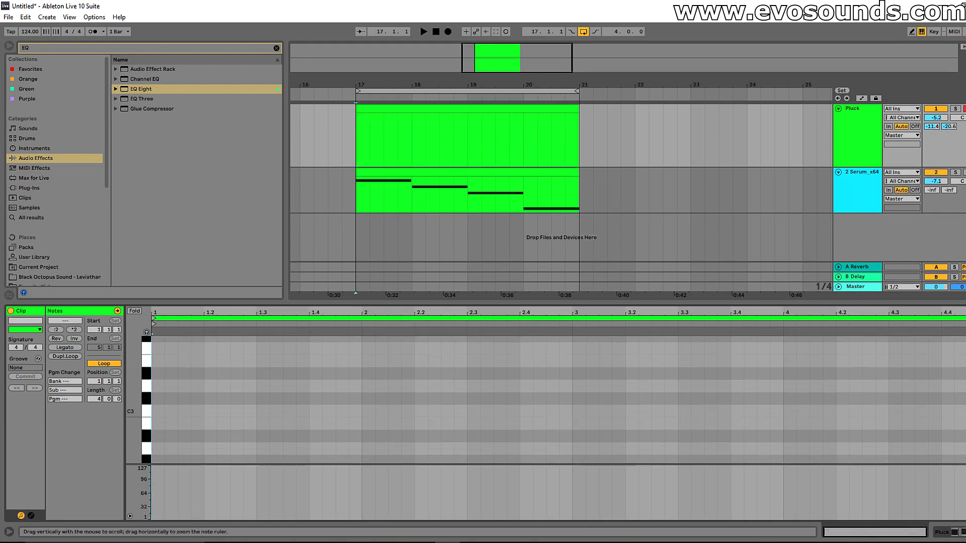
Open the bass clip's notes and stack C4 and E4 above the A3 in bar 1 to form a triad
left_click_drag(262, 304, 279, 284)
left_click(417, 173)
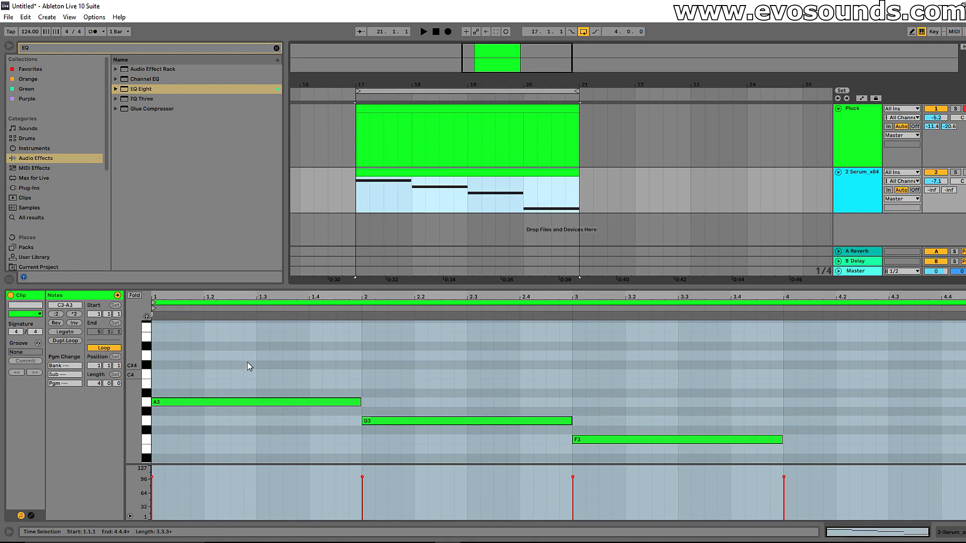
left_click_drag(133, 365, 154, 364)
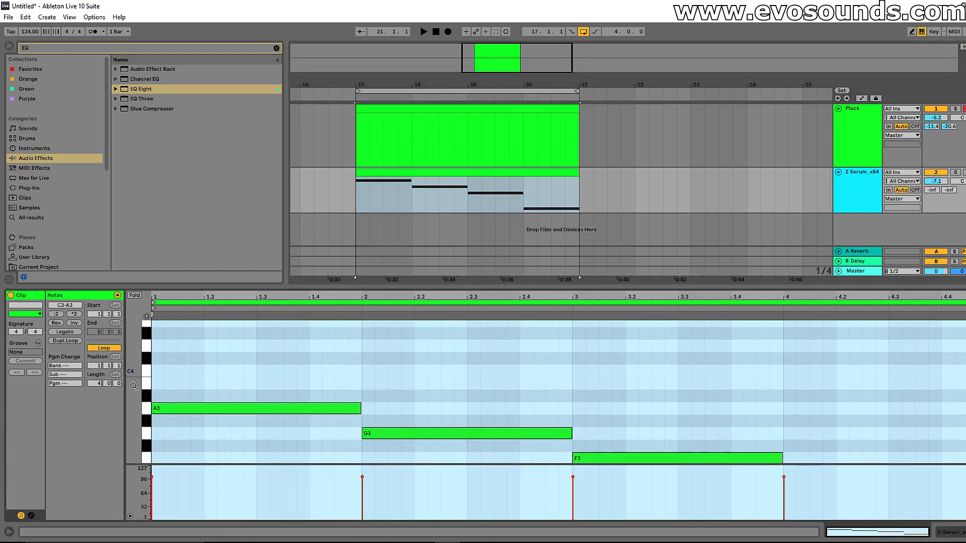
left_click_drag(219, 287, 220, 214)
scroll(213, 377, "up", 3)
left_click_drag(190, 425, 183, 343)
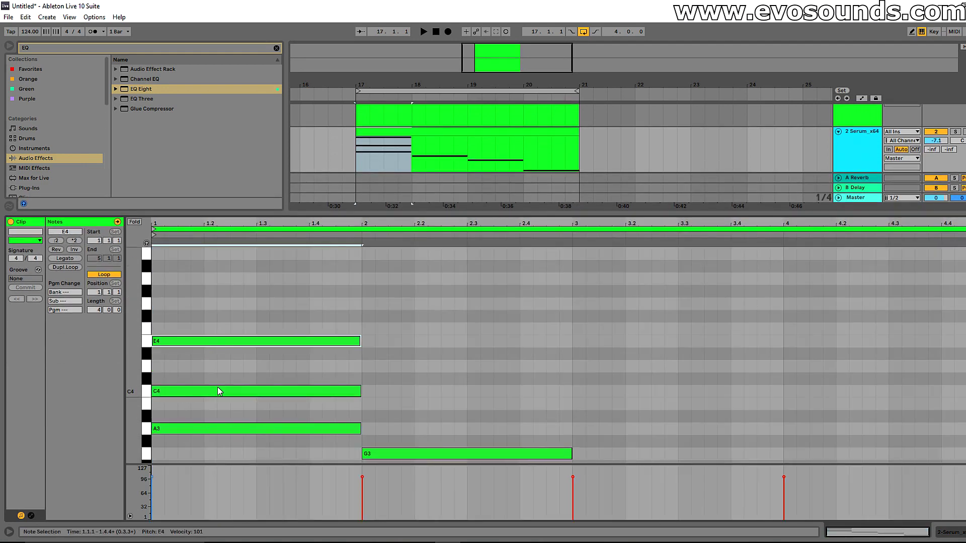
Stack B3 and D4 over the G3 bass note, A3 and C4 over F3, and E3 and G3 over C3
scroll(252, 395, "down", 2)
left_click_drag(393, 411, 397, 323)
left_click_drag(609, 439, 591, 352)
scroll(753, 399, "down", 2)
left_click_drag(754, 398, 820, 367)
left_click_drag(777, 339, 734, 478)
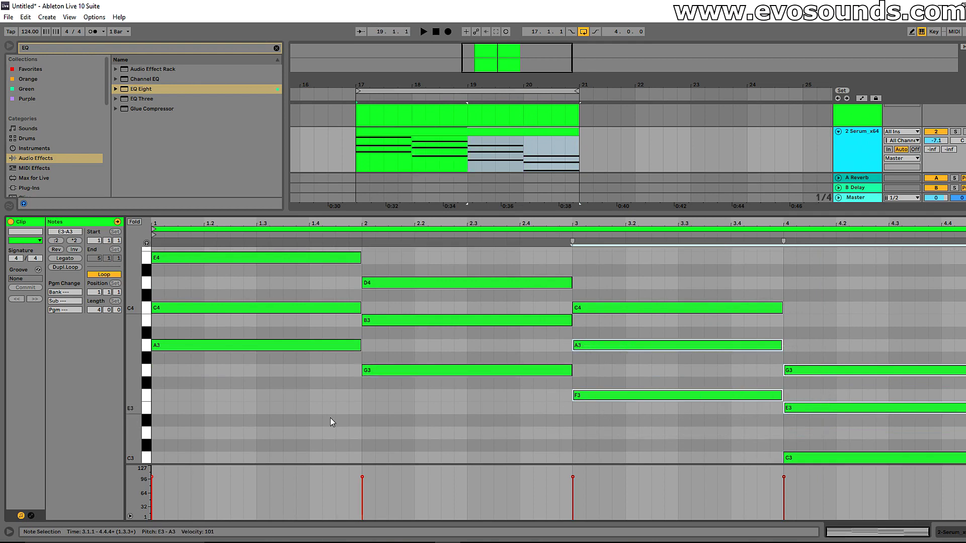
Copy all the triad notes into the empty Pluck clip and restore the bass clip to its single root notes
left_click(211, 424)
left_click(263, 411)
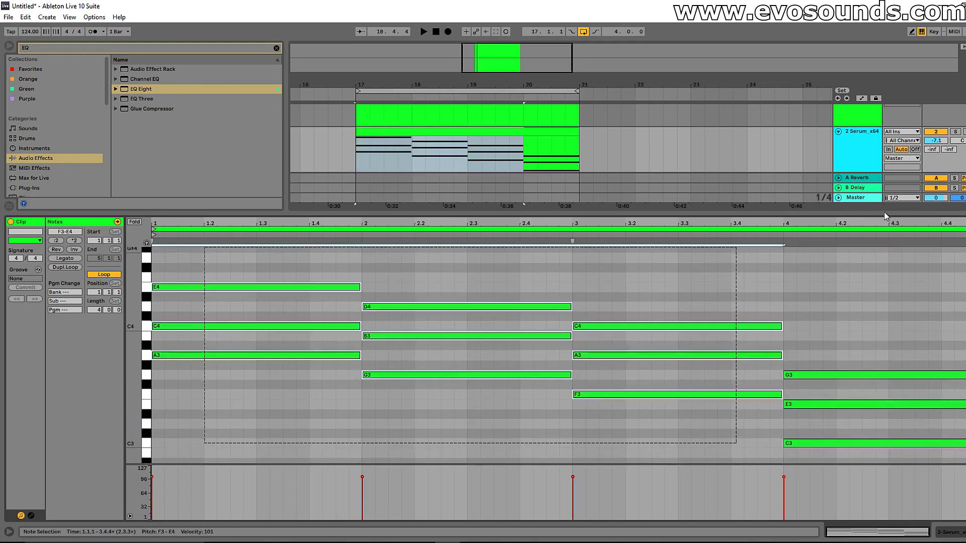
scroll(400, 136, "up", 3)
left_click(401, 117)
key("Delete")
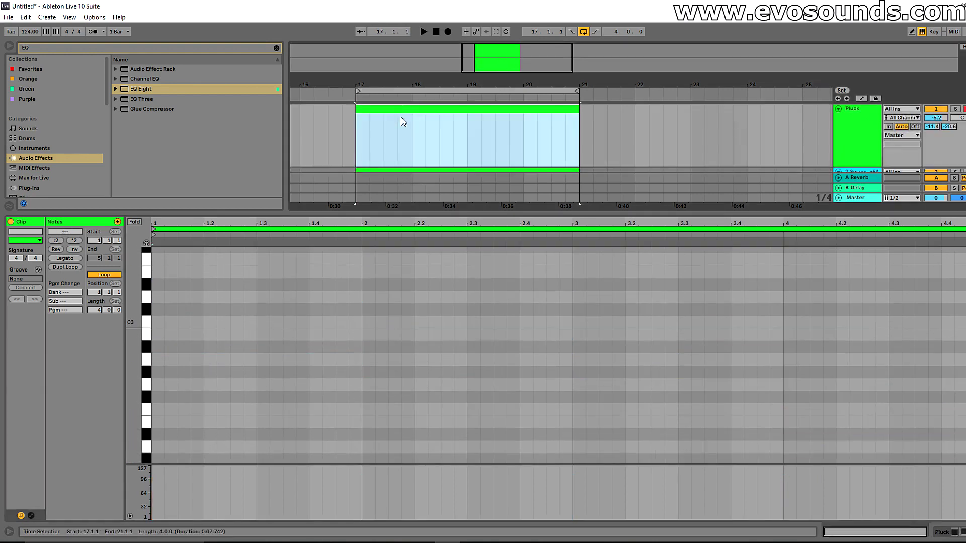
key("ctrl+z")
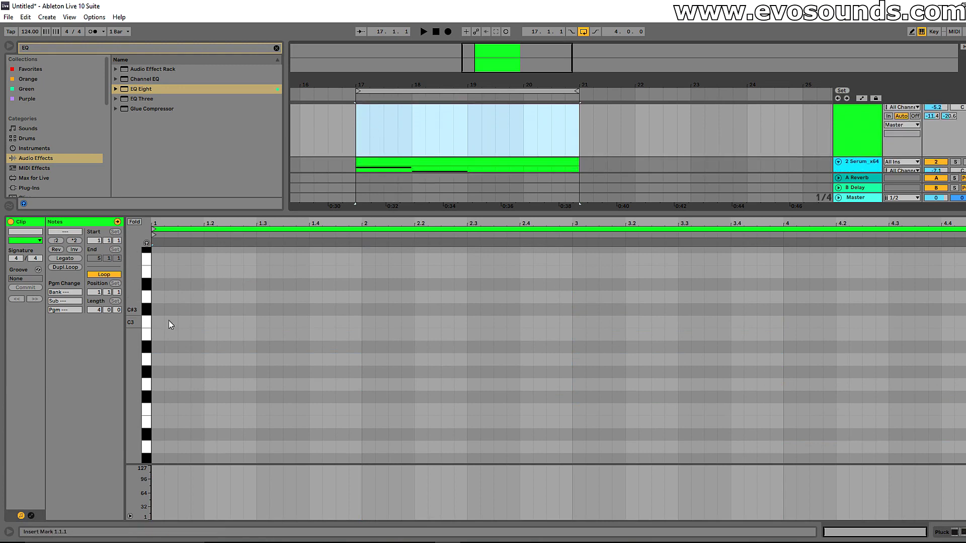
scroll(140, 343, "up", 4)
left_click_drag(133, 397, 103, 397)
left_click_drag(185, 438, 250, 431)
Deactivate all the pasted chord notes in the Pluck clip and transpose them down an octave as a silent guide
key("ctrl+a")
key("0")
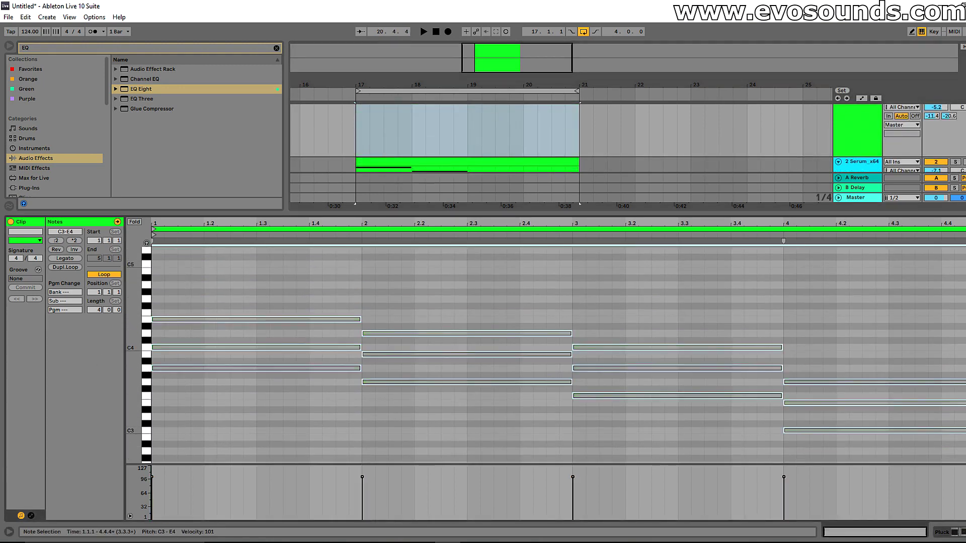
key("shift+Down")
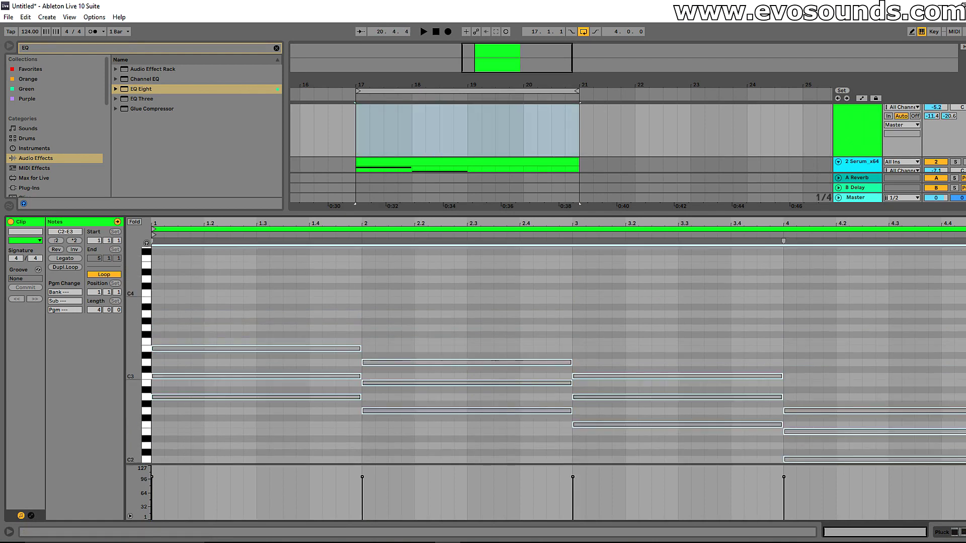
scroll(220, 353, "up", 5)
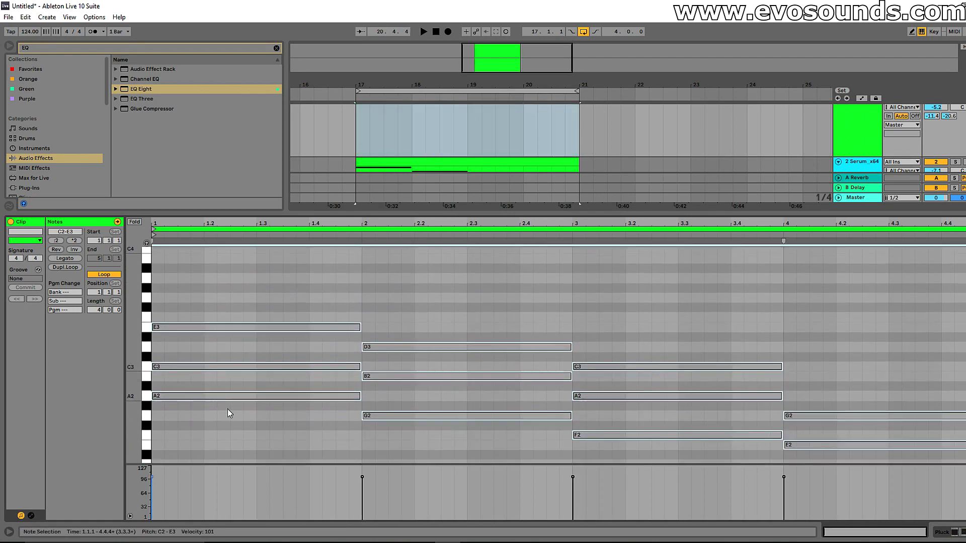
left_click_drag(226, 451, 886, 304)
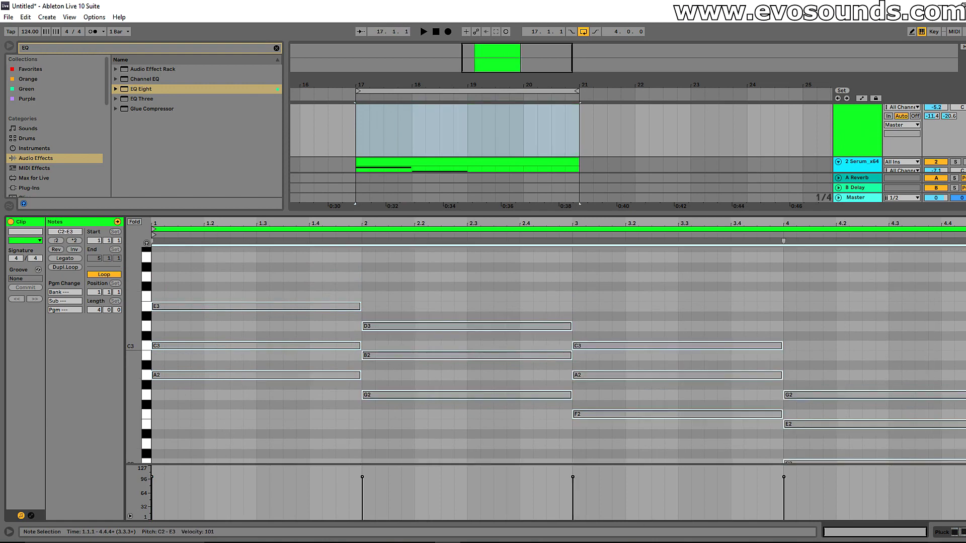
Place a sixteenth-length C4 at the start of bar 1 in the Pluck clip and solo the Pluck track
scroll(136, 421, "up", 3)
double_click(159, 289)
scroll(172, 302, "up", 3)
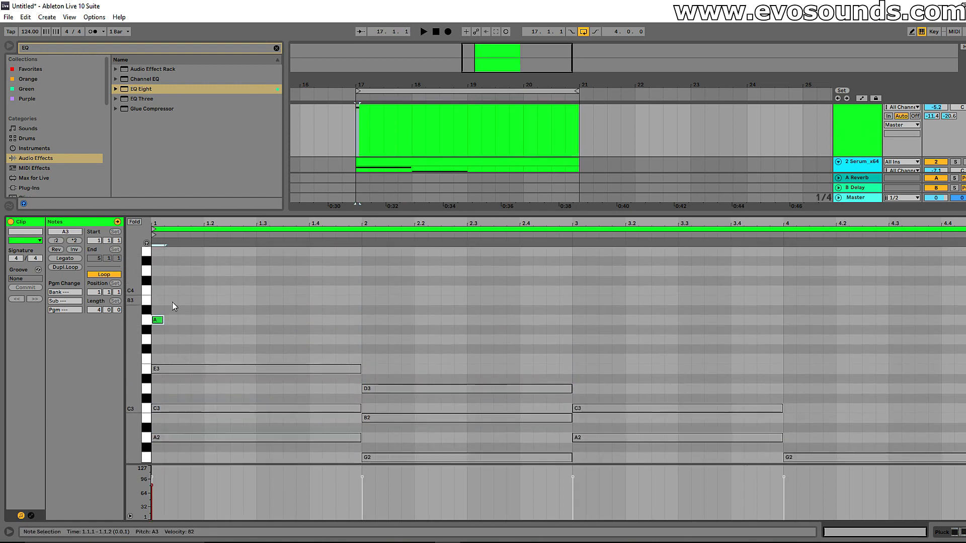
left_click(191, 441)
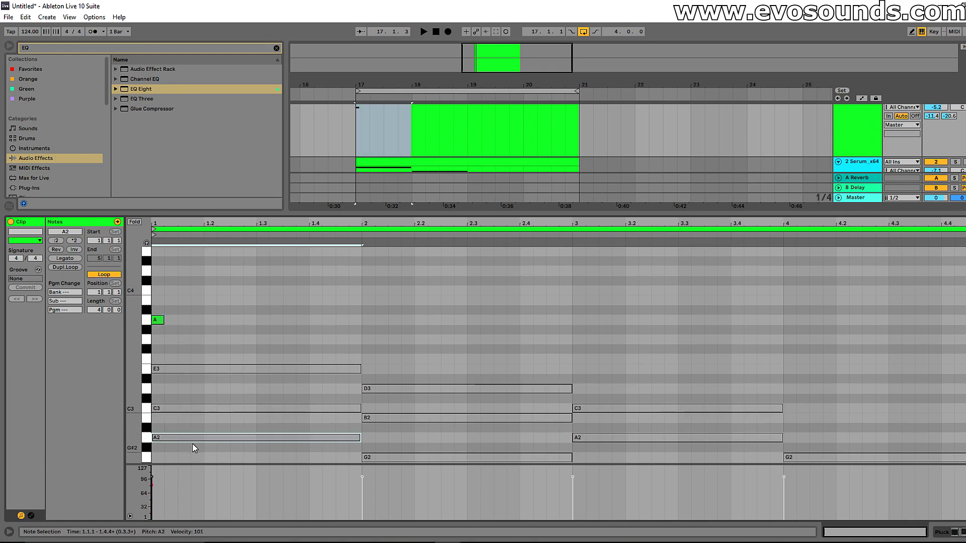
scroll(604, 136, "up", 1)
left_click(955, 109)
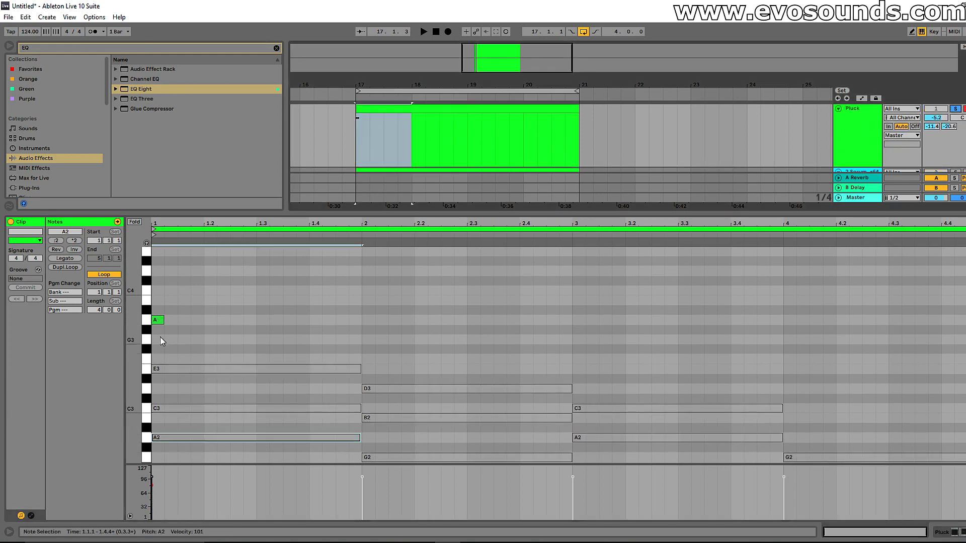
left_click(159, 318)
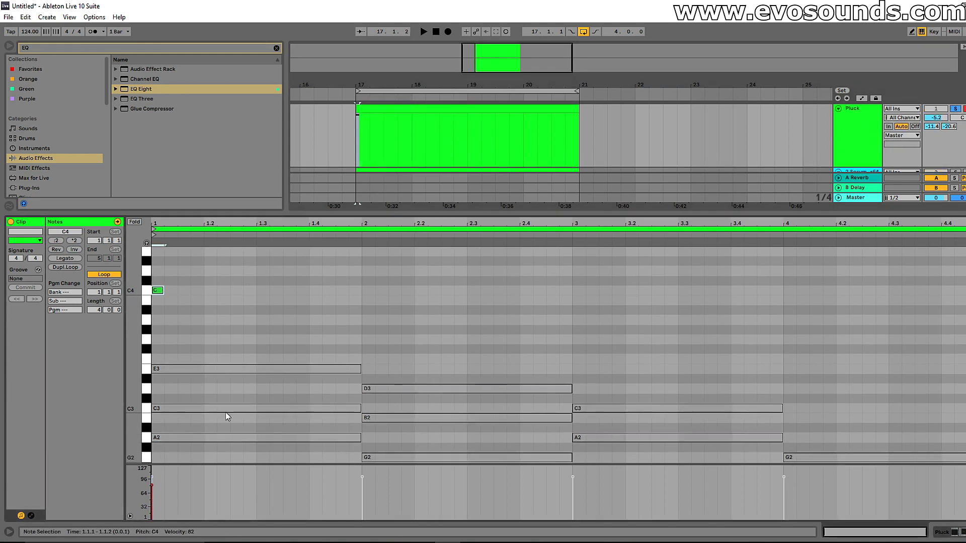
Add an E4 at 1.1.2 and an A3 at 1.1.4 to the pluck pattern and play it back
left_click_drag(159, 291, 166, 254)
key("space")
scroll(185, 299, "up", 2)
left_click_drag(174, 293, 202, 371)
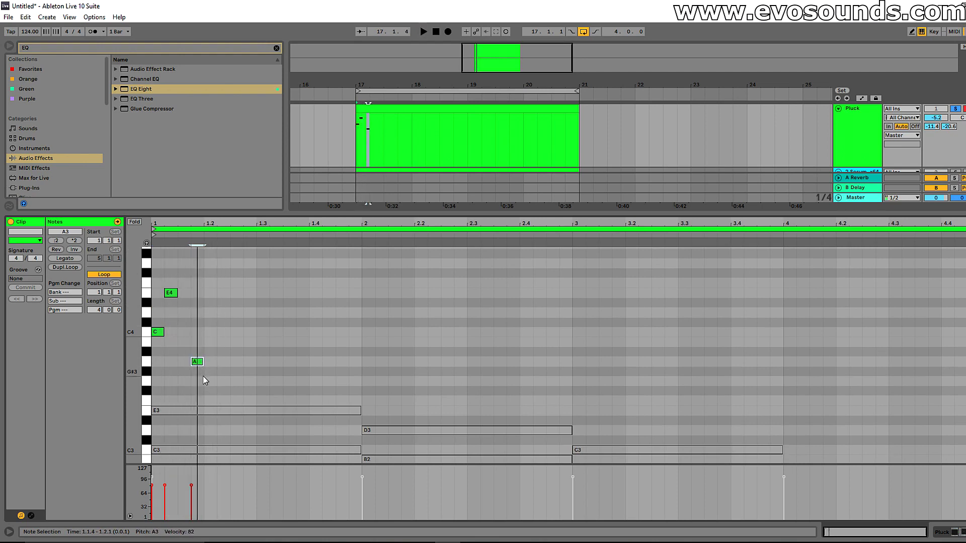
key("space")
Duplicate the three-note group to beat 1.2, delete its C4, and move its E4 to C4 at 1.2.3
key("ctrl+d")
key("space")
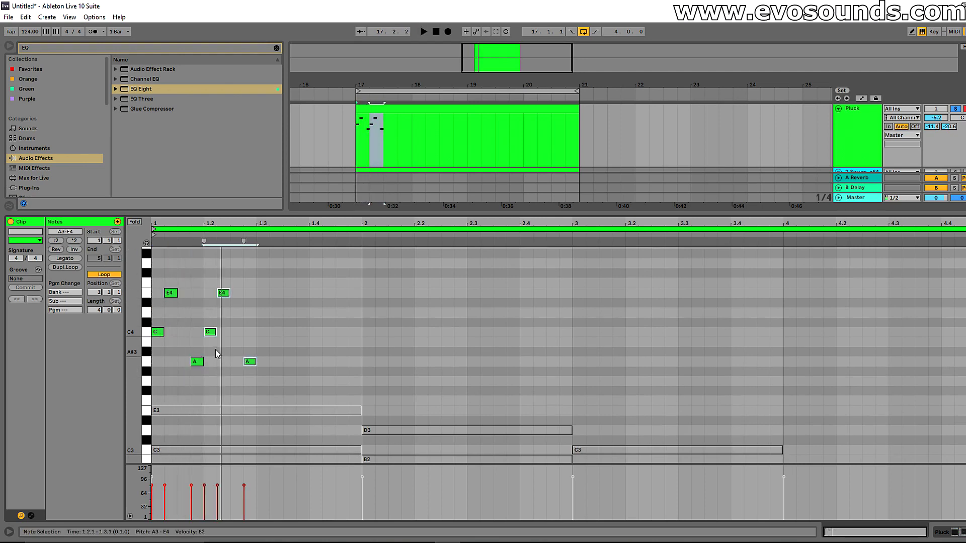
double_click(210, 332)
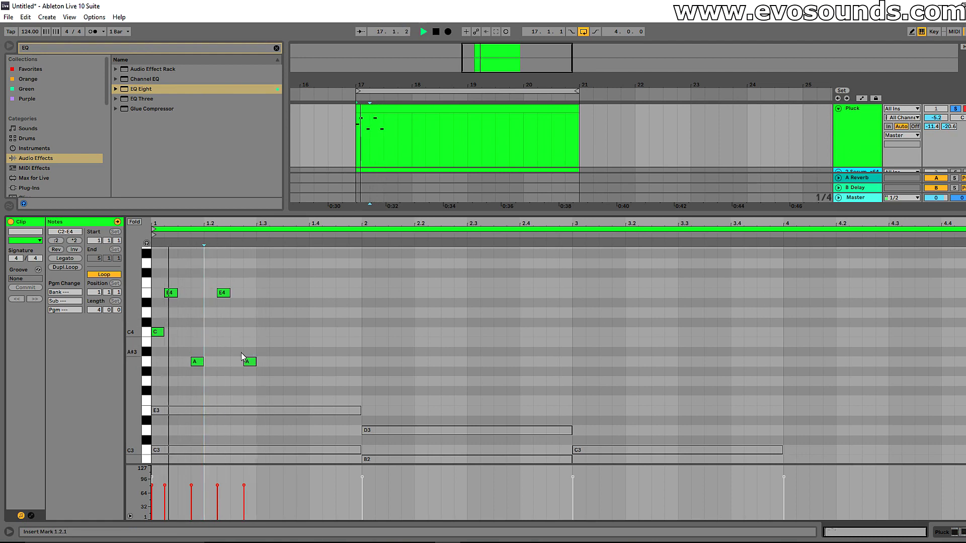
left_click_drag(228, 295, 241, 314)
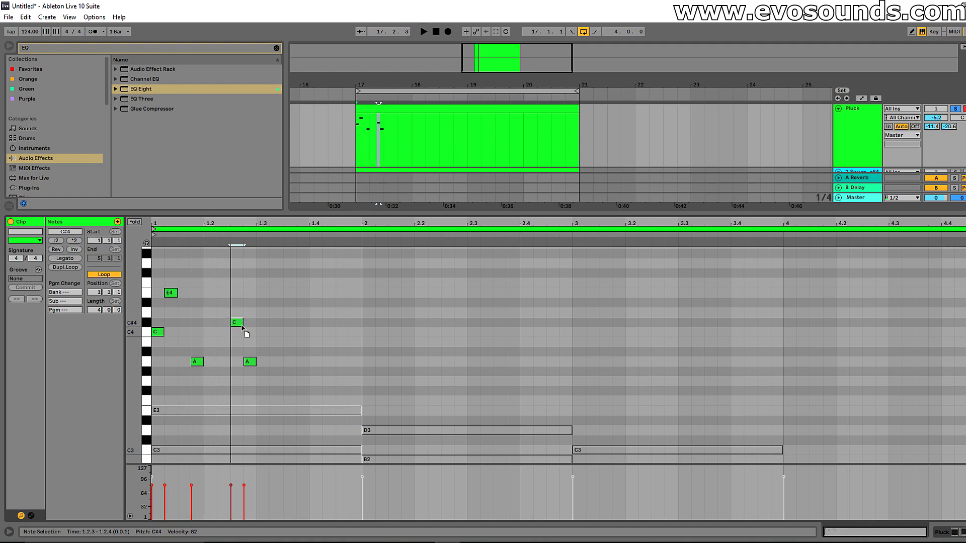
mouse_move(240, 334)
left_mouse_down()
mouse_move(237, 295)
mouse_move(237, 336)
left_mouse_up()
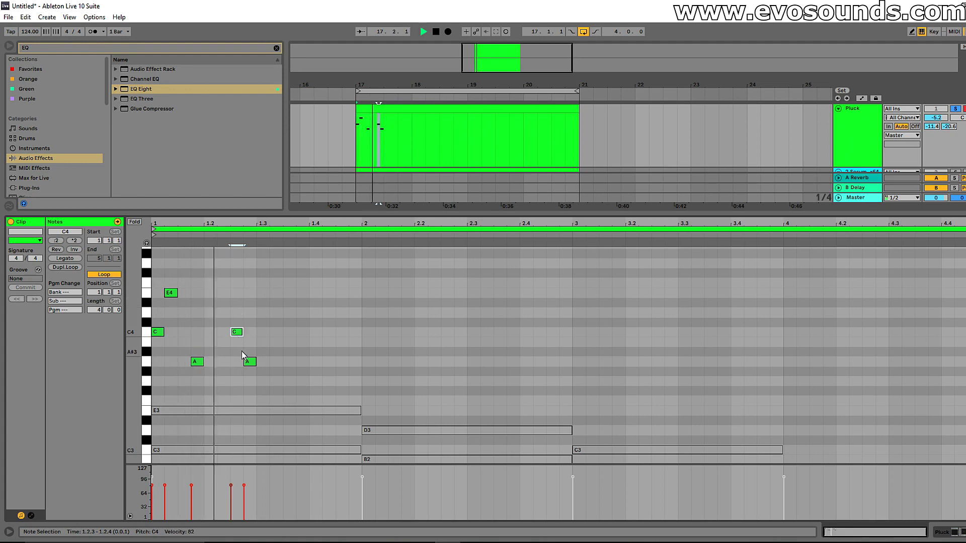
Duplicate the first half-bar of the pluck pattern into the second half of bar 1
left_click_drag(260, 367, 151, 287)
key("ctrl+d")
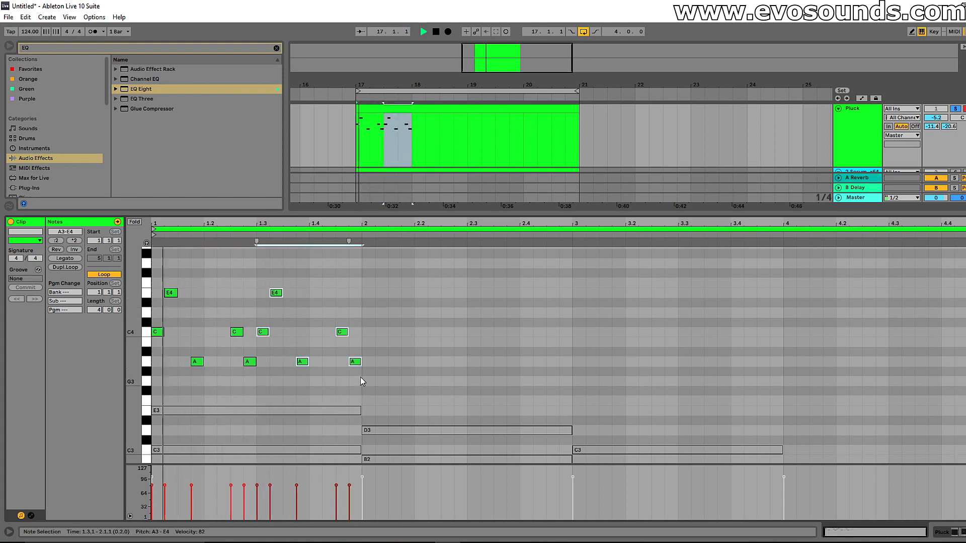
key("space")
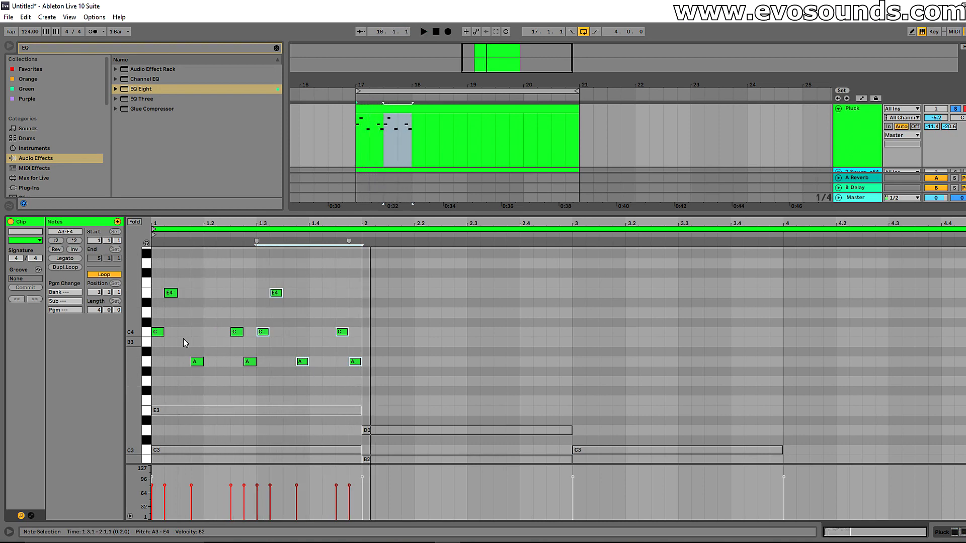
Add short F3 notes at 1.2.1 and 1.4.1 and listen to the pattern
scroll(216, 382, "down", 2)
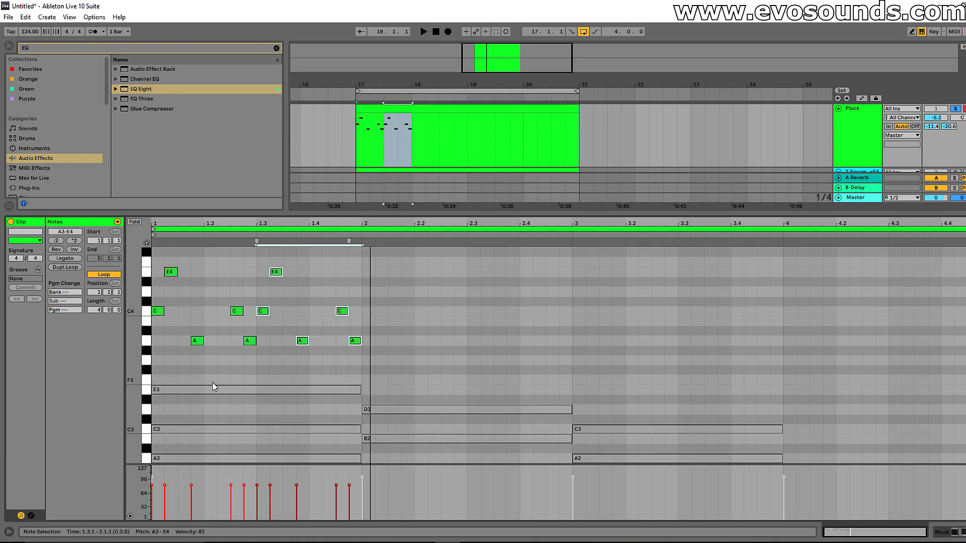
double_click(212, 381)
key("space")
double_click(313, 380)
key("space")
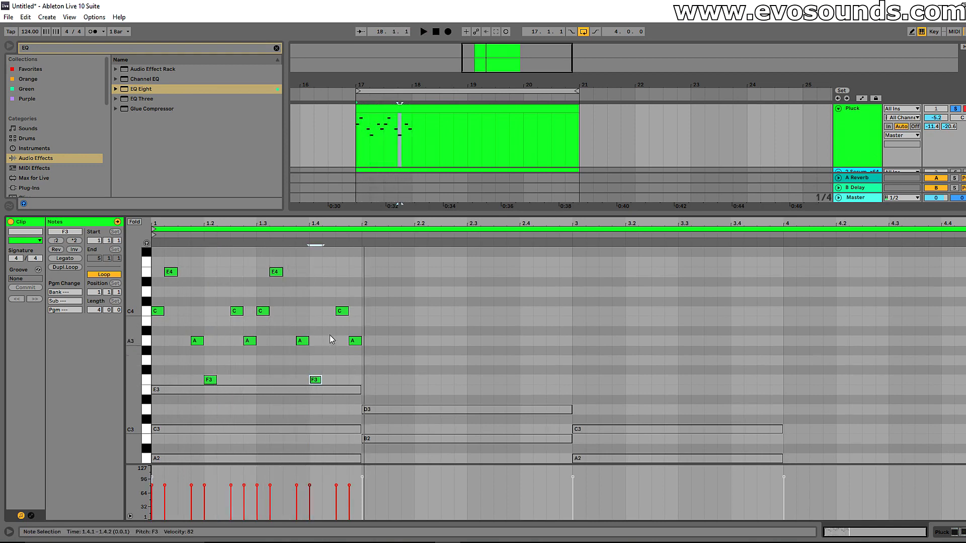
Try adding short A3 notes at 1.2.2 and 1.4.2 to the pattern, and remove both
double_click(327, 322)
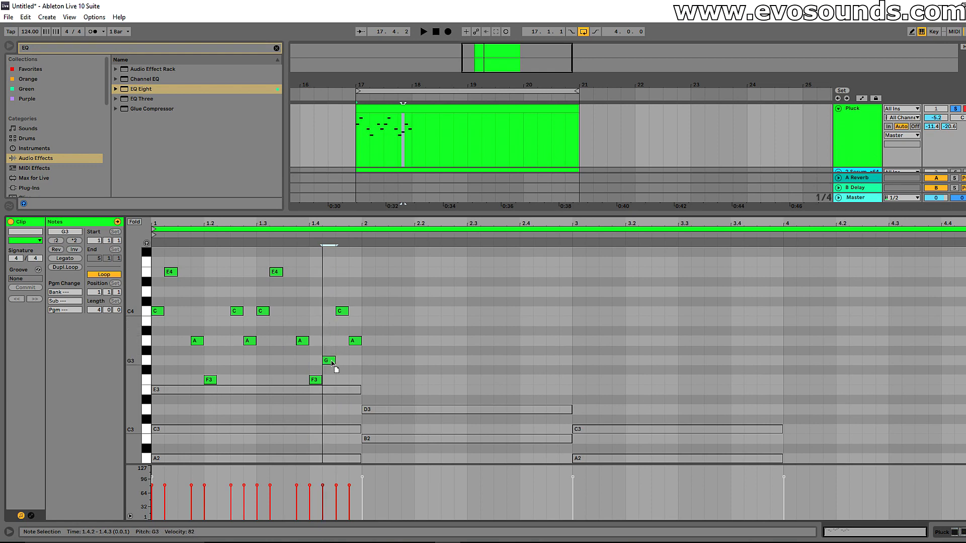
double_click(221, 342)
key("space")
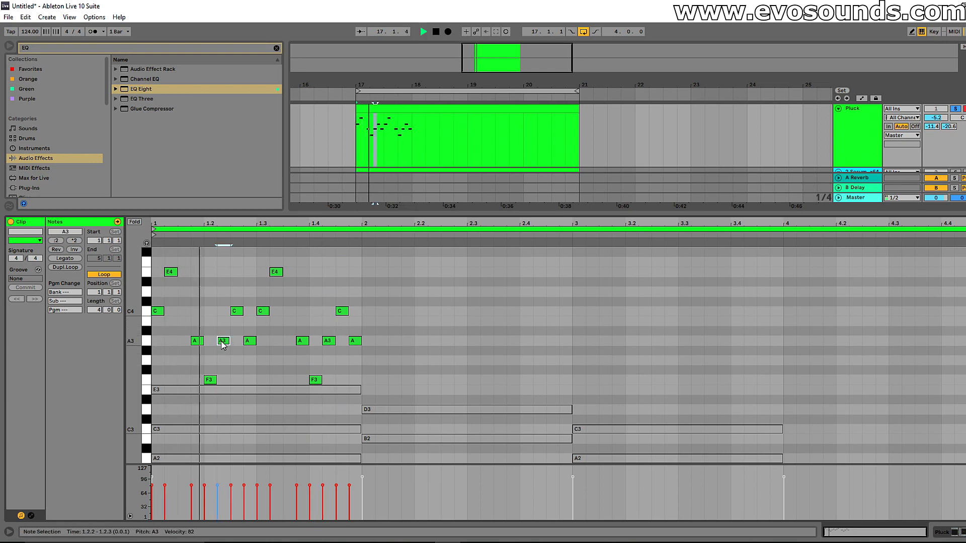
key("space")
double_click(223, 341)
double_click(330, 342)
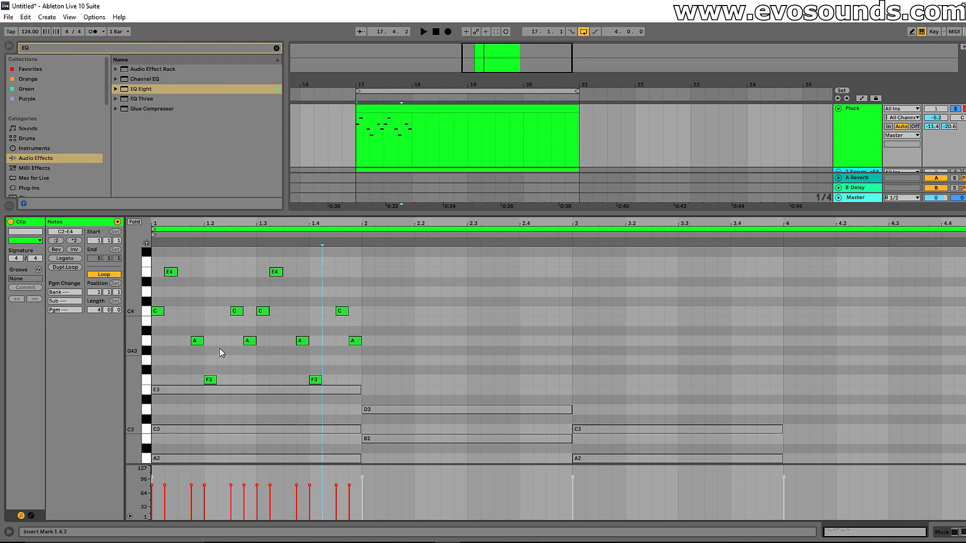
Try shifting the A3 at 1.2.4 to F3 at 1.3.2, and return it to its original place
left_click_drag(250, 339, 282, 380)
key("space")
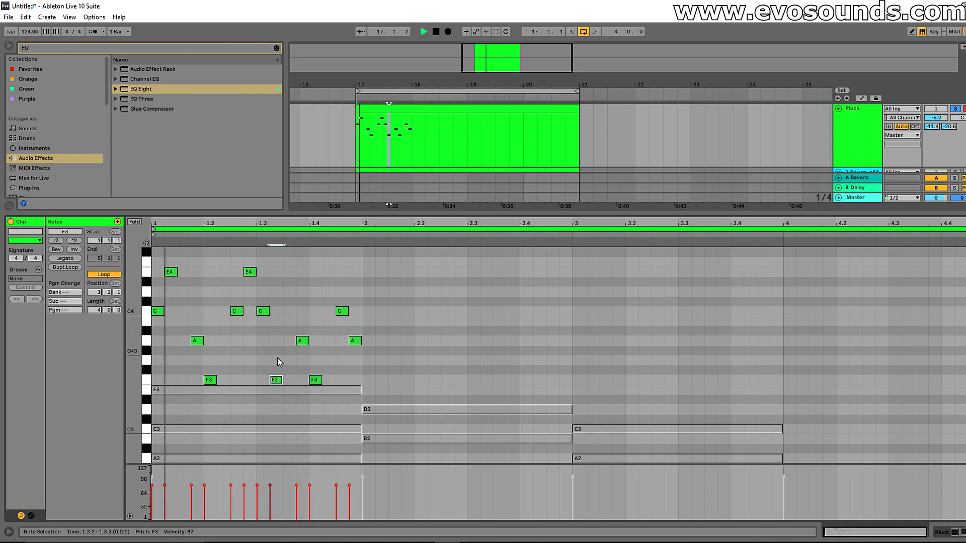
left_click_drag(276, 379, 250, 341)
Audition the pattern once more with extra A3 notes at 1.2.2 and 1.4.2, and delete them again
double_click(327, 340)
double_click(222, 341)
key("space")
key("space")
left_click_drag(357, 381, 152, 246)
double_click(223, 341)
double_click(329, 340)
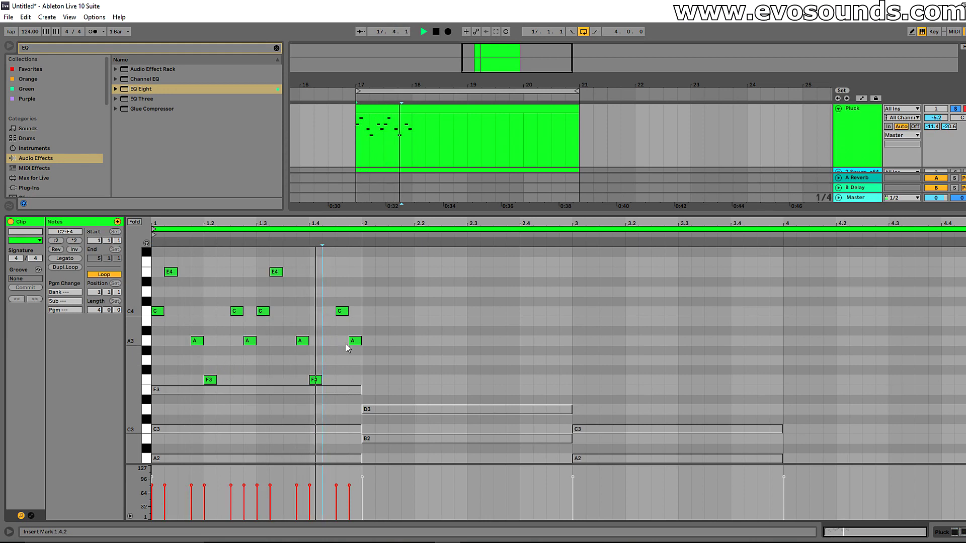
Duplicate the finished bar 1 pluck pattern into bar 2 and play it back
key("space")
left_click_drag(361, 383, 220, 272)
key("ctrl+d")
key("space")
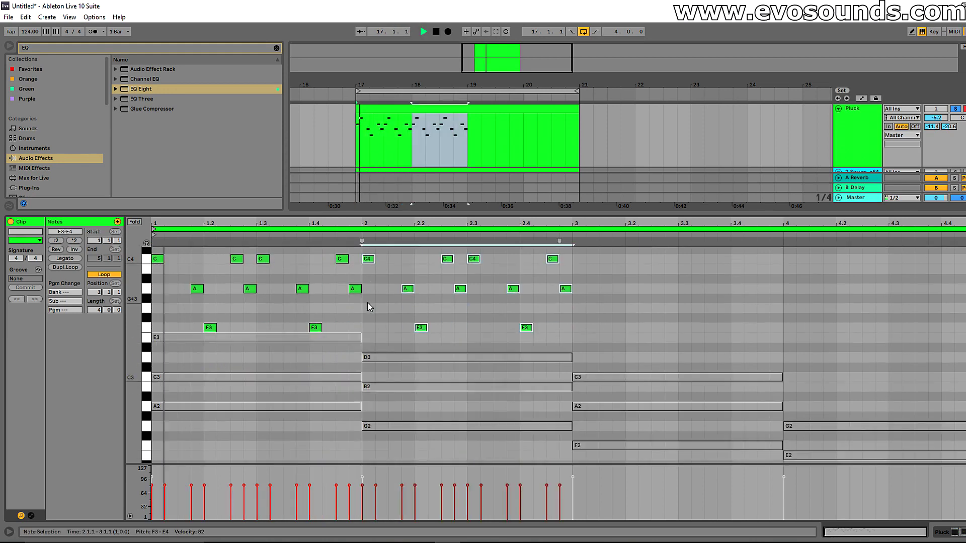
key("space")
Review the guide chords of bars 2 to 4 below the pluck pattern and the roots in the bass clip
scroll(434, 373, "down", 2)
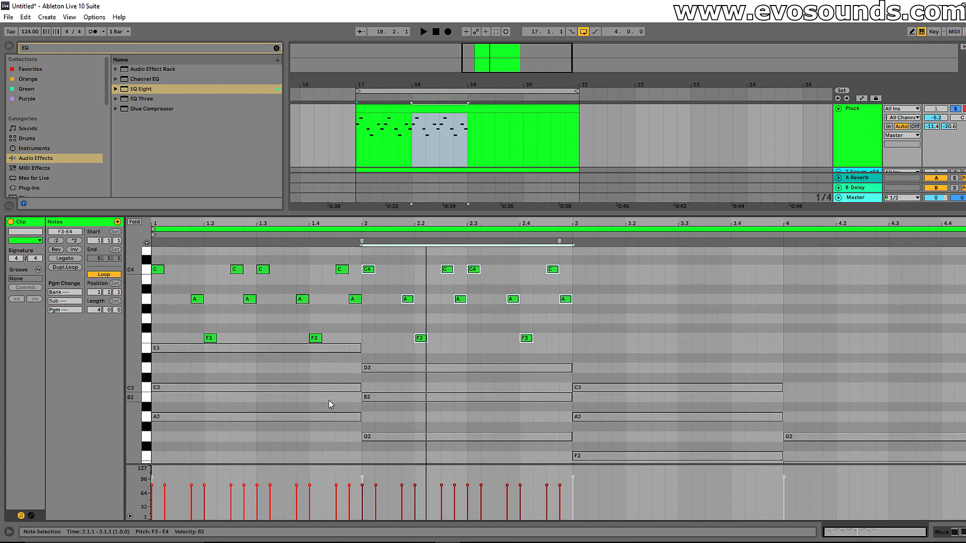
left_click_drag(371, 358, 387, 453)
scroll(503, 362, "down", 3)
left_click_drag(614, 328, 824, 454)
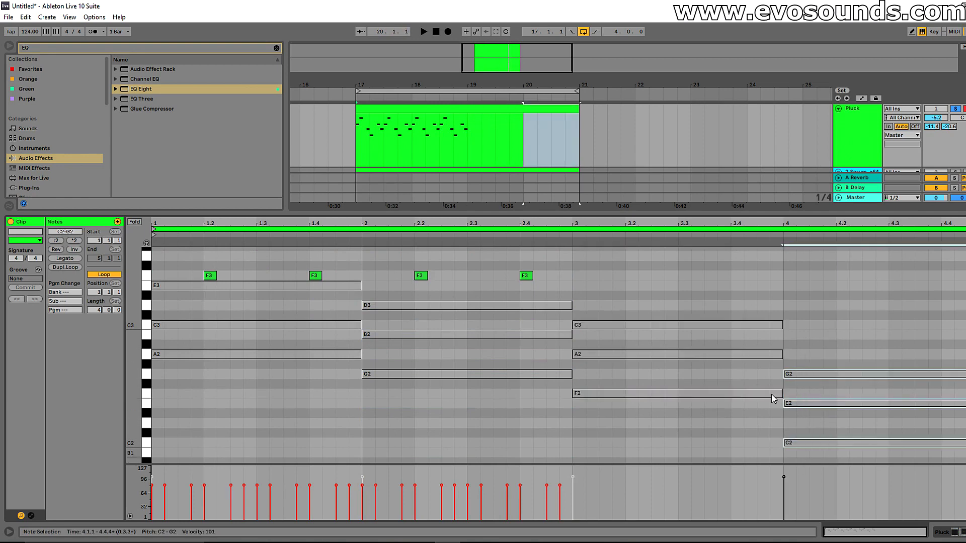
scroll(549, 359, "up", 3)
scroll(464, 265, "up", 3)
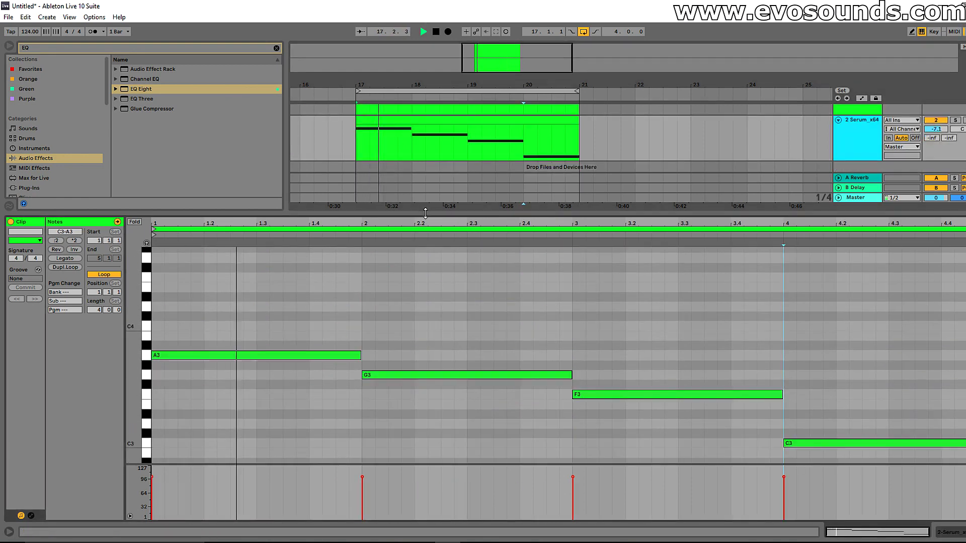
Enlarge the note editor and return to the Pluck clip to compare bar 2's copied notes with its guide chord
left_click_drag(453, 214, 455, 145)
left_click(425, 112)
key("space")
left_click_drag(391, 307, 525, 176)
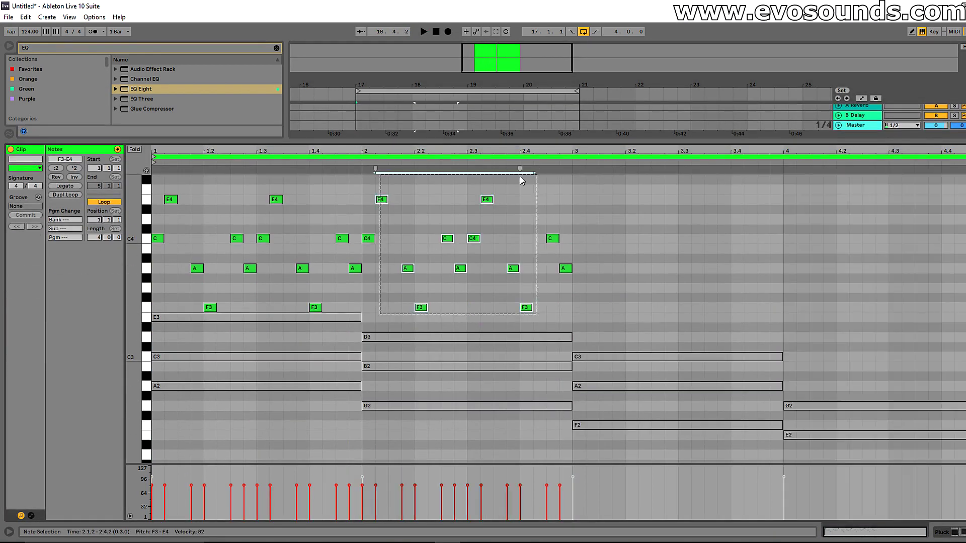
scroll(381, 349, "up", 2)
left_click(387, 282)
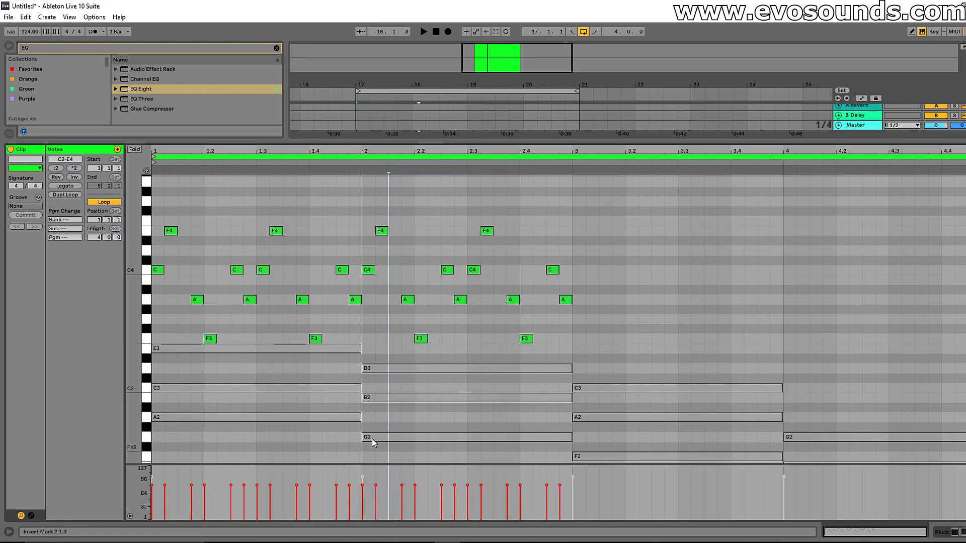
Transpose bar 2's pluck notes down: C4 to B3, F3 to E3, E4 to D4 and A3 to G3, and play the clip
left_click_drag(367, 340, 572, 197)
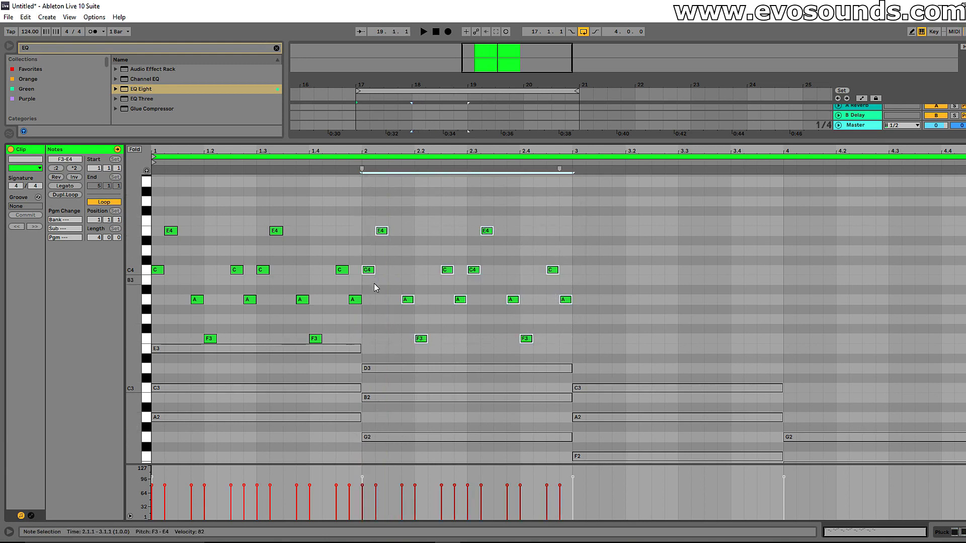
left_click_drag(372, 274, 372, 283)
left_click(403, 267)
left_click_drag(376, 250, 529, 245)
left_click_drag(388, 244, 394, 257)
left_click_drag(411, 315, 586, 312)
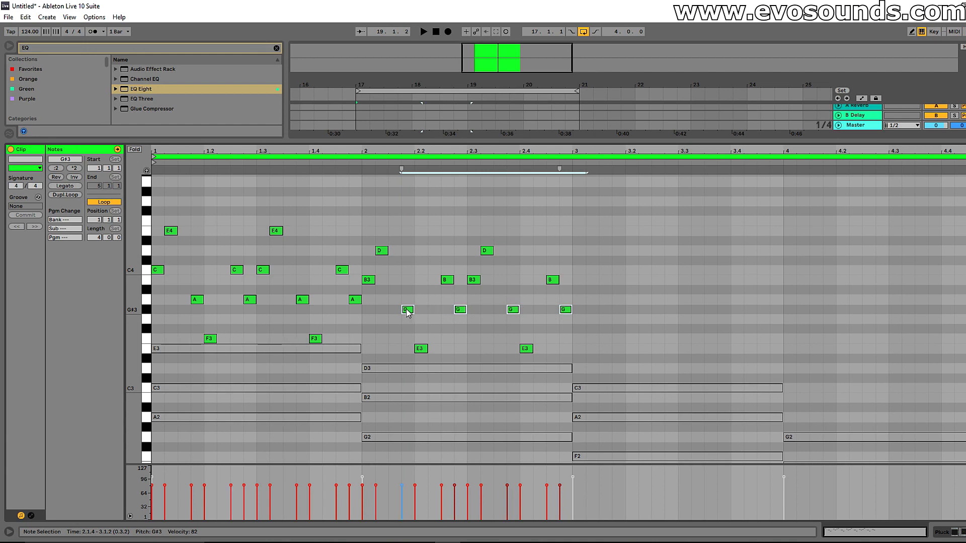
left_click_drag(407, 312, 408, 323)
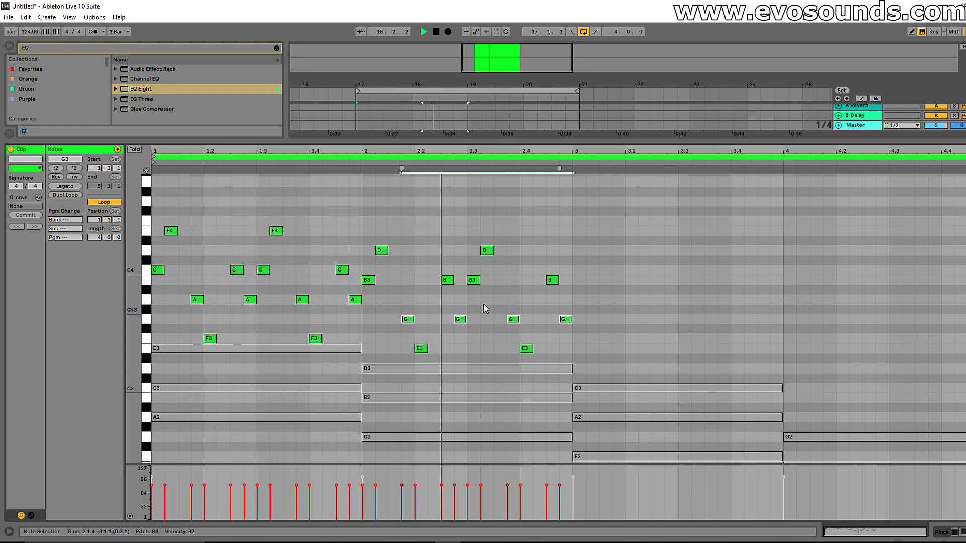
key("space")
Copy bar 1's pluck pattern into bar 3 and play the clip back
left_click_drag(570, 358, 373, 218)
left_click_drag(359, 341, 155, 212)
key("ctrl+c")
left_click(573, 264)
key("ctrl+v")
scroll(645, 347, "down", 2)
scroll(596, 378, "up", 2)
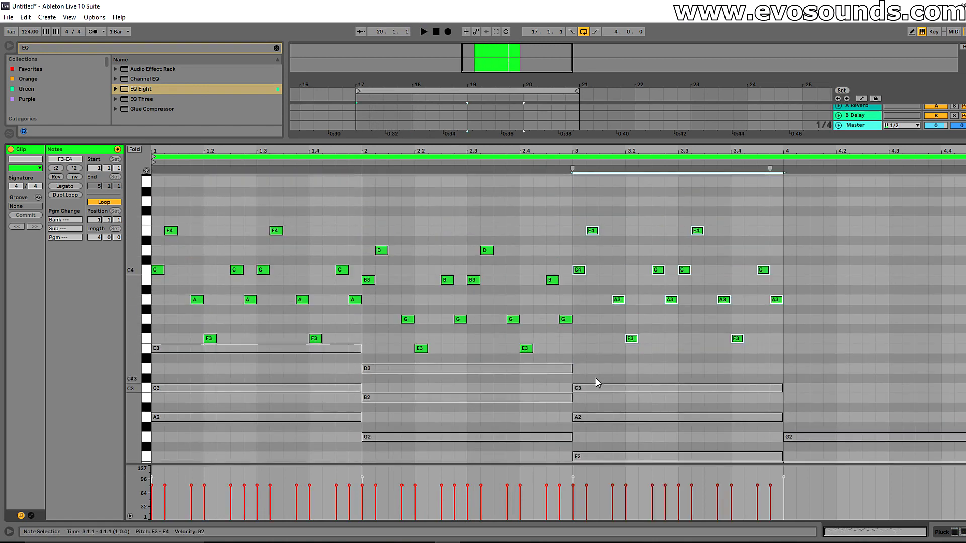
key("space")
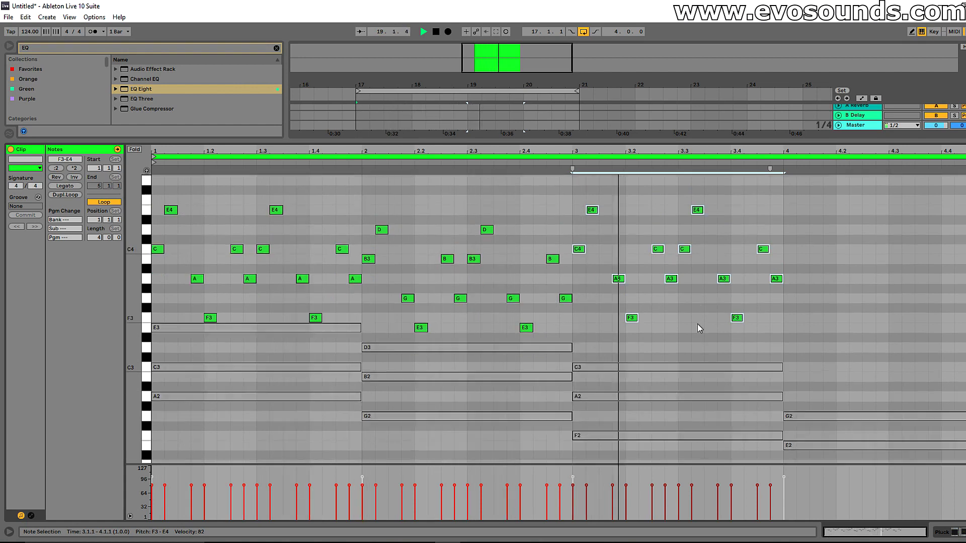
scroll(654, 322, "down", 2)
key("space")
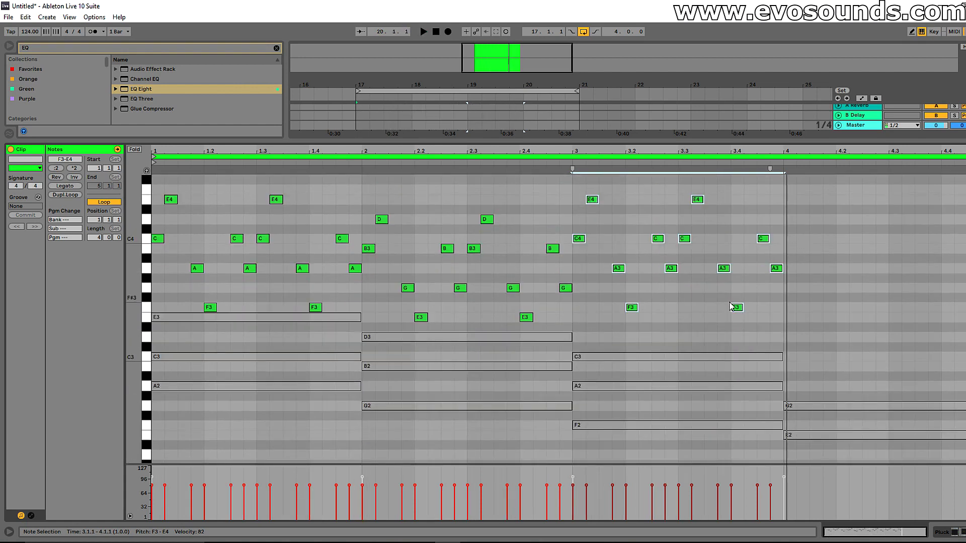
Copy bar 2's transposed pluck pattern into bar 4 and audition the four bars
mouse_move(575, 326)
left_mouse_down()
mouse_move(377, 195)
mouse_move(548, 340)
mouse_move(569, 329)
left_mouse_up()
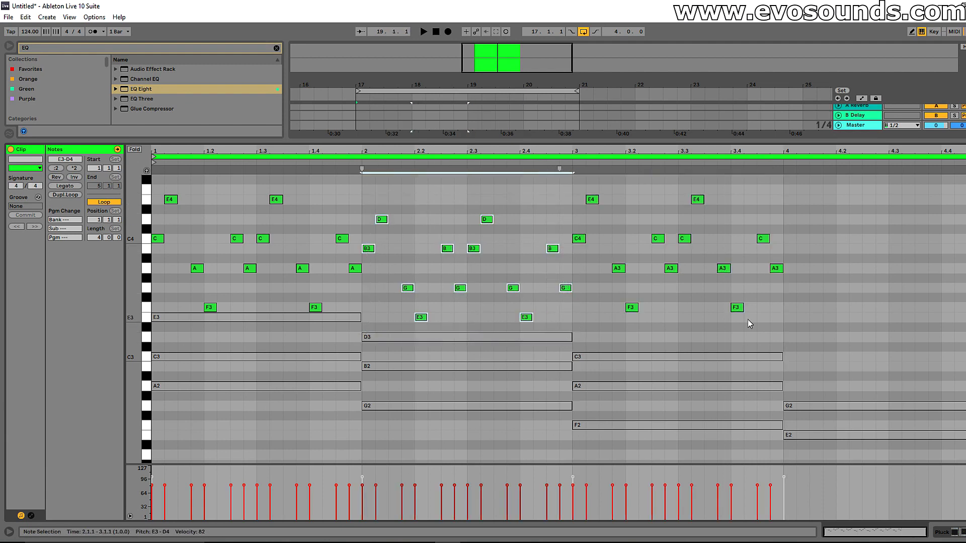
key("ctrl+d")
key("space")
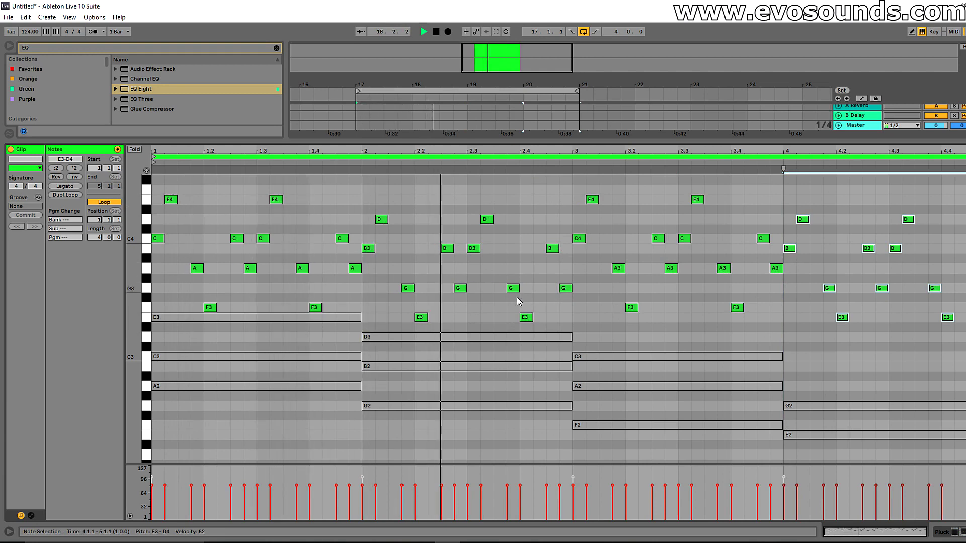
scroll(533, 300, "up", 2)
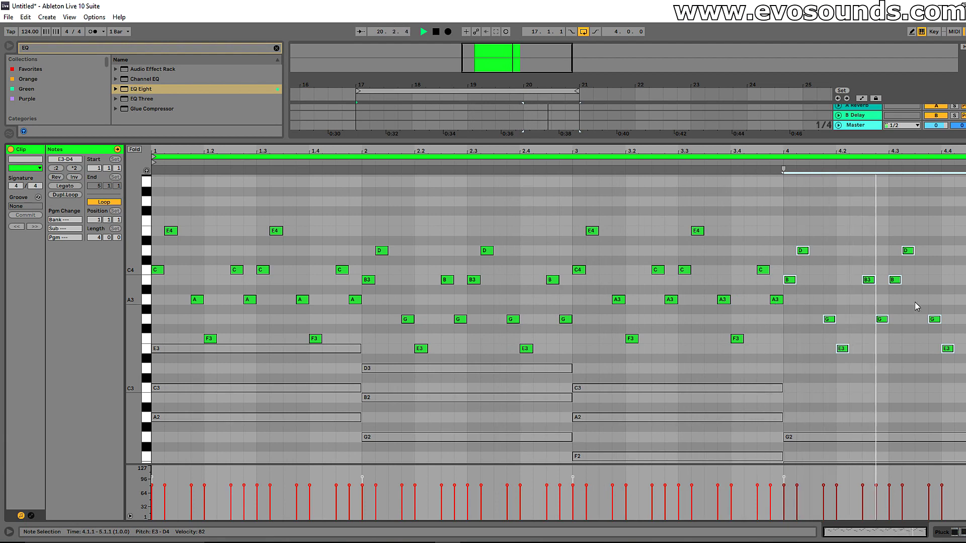
key("space")
Select bar 4's pluck notes and raise them all one semitone, with the first note on C4
left_click_drag(796, 225, 958, 379)
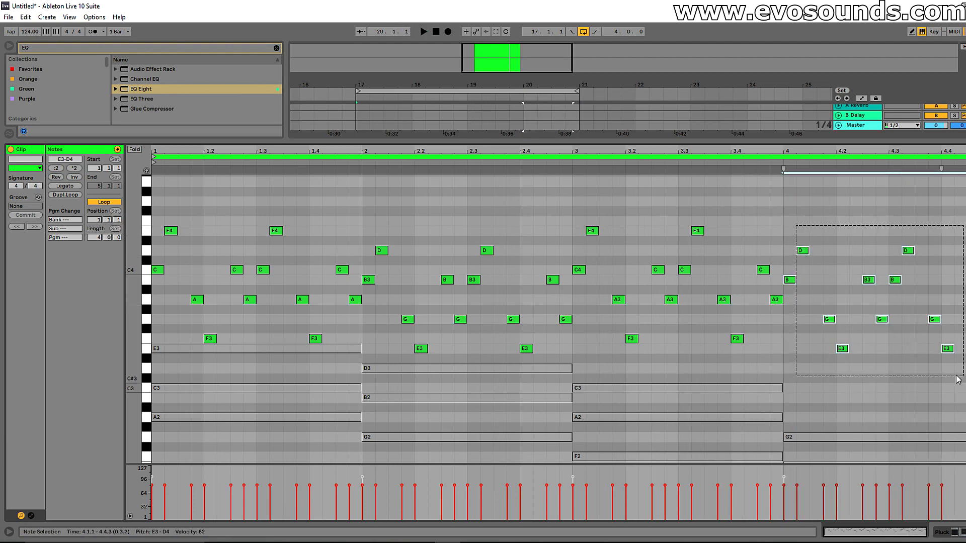
left_click(302, 300)
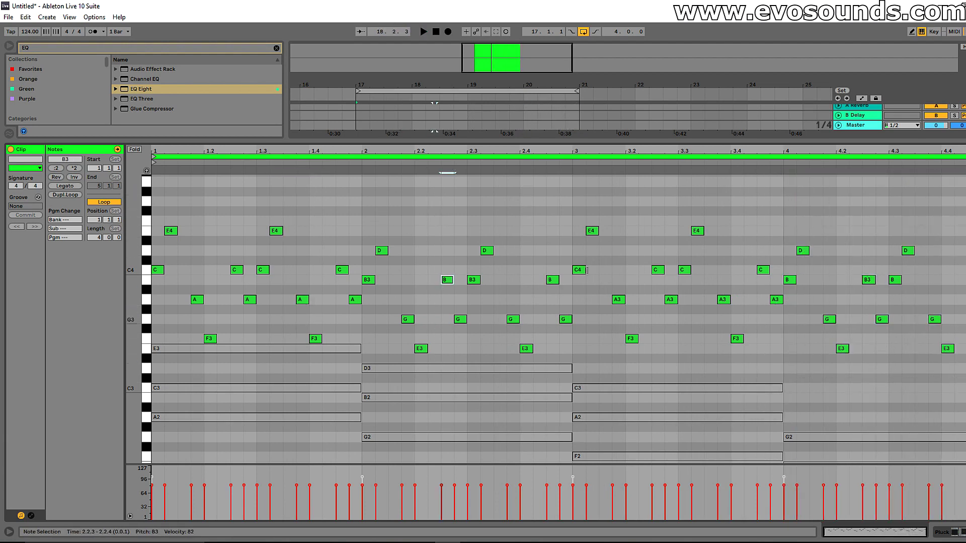
left_click_drag(788, 218, 965, 397)
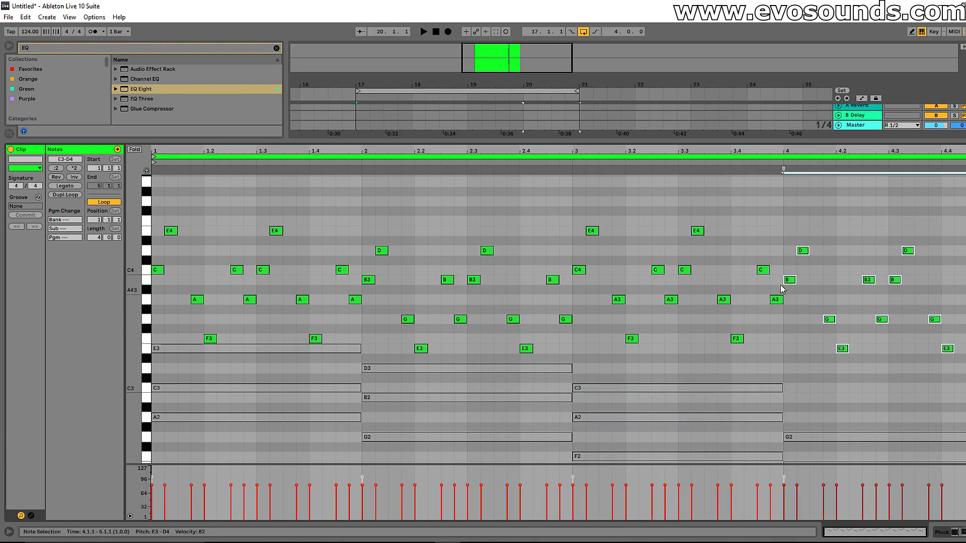
scroll(612, 377, "down", 3)
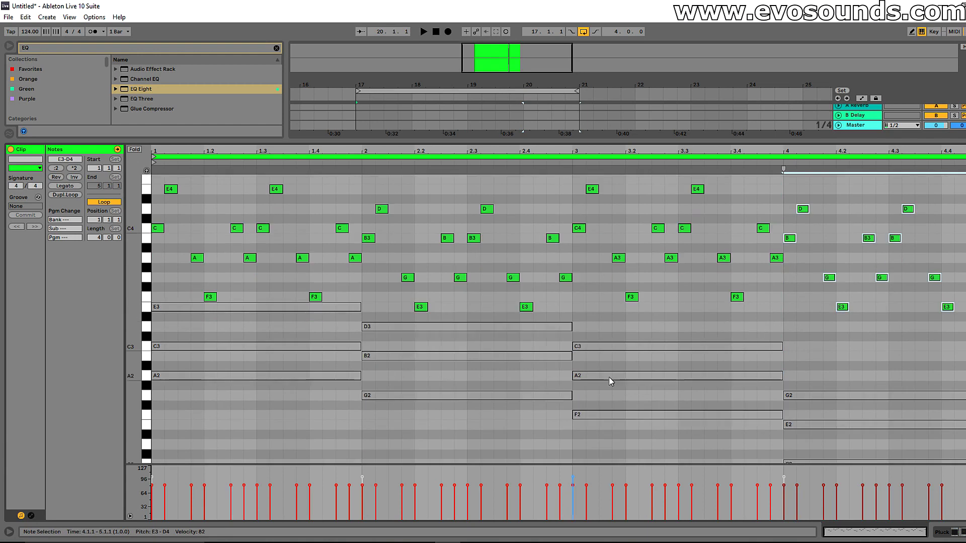
scroll(835, 433, "down", 2)
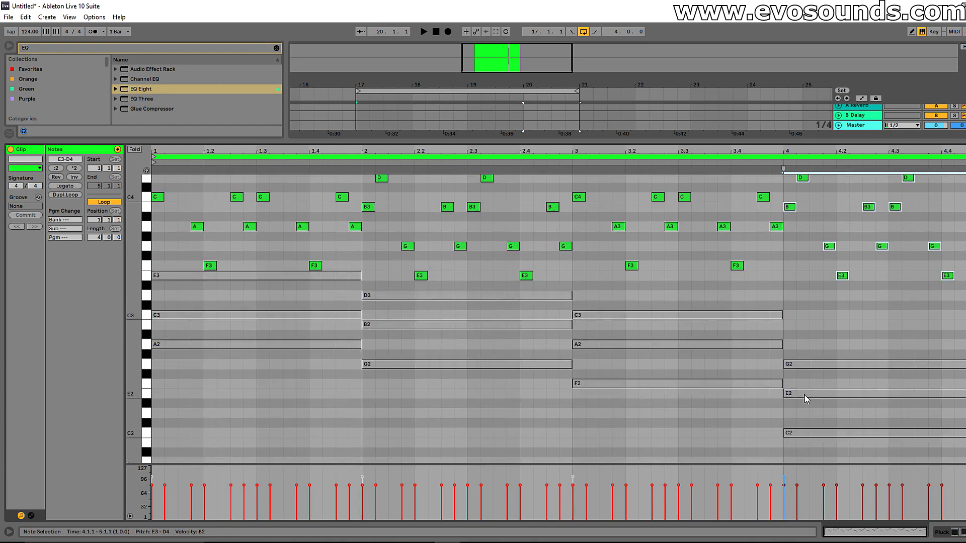
scroll(805, 441, "up", 5)
left_click_drag(795, 291, 794, 282)
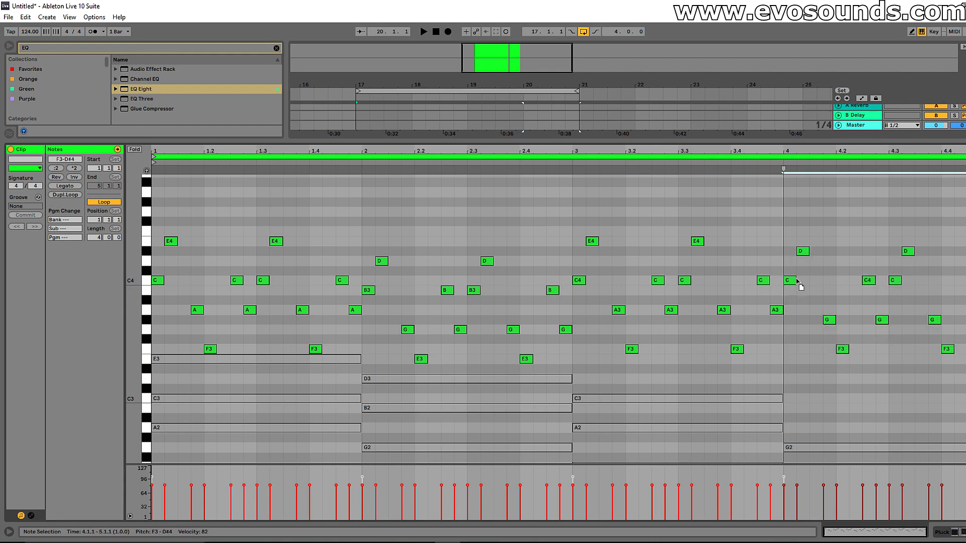
left_click(797, 282)
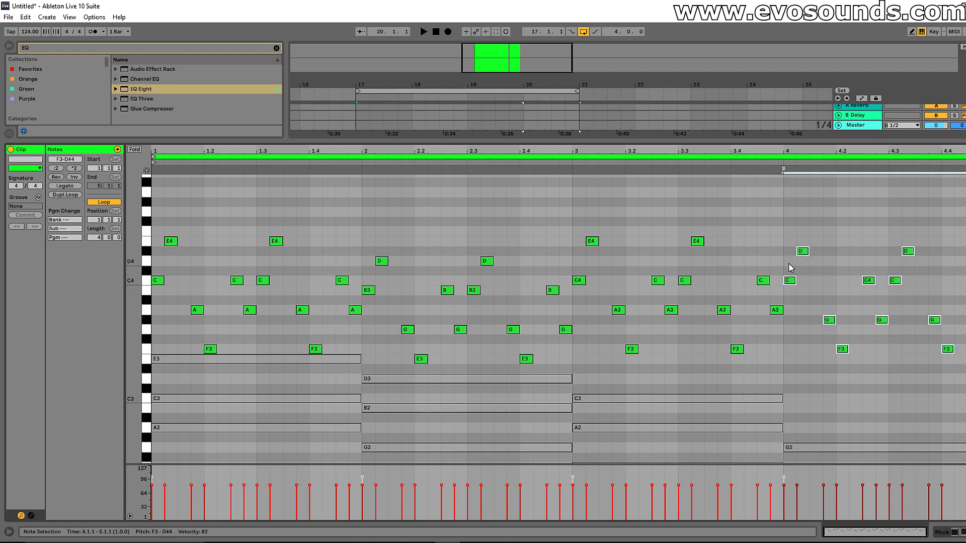
Check bar 4's C-E-G guide chord, lower the whole bar 4 pattern until its first note sits on G3, and play it
scroll(790, 267, "down", 5)
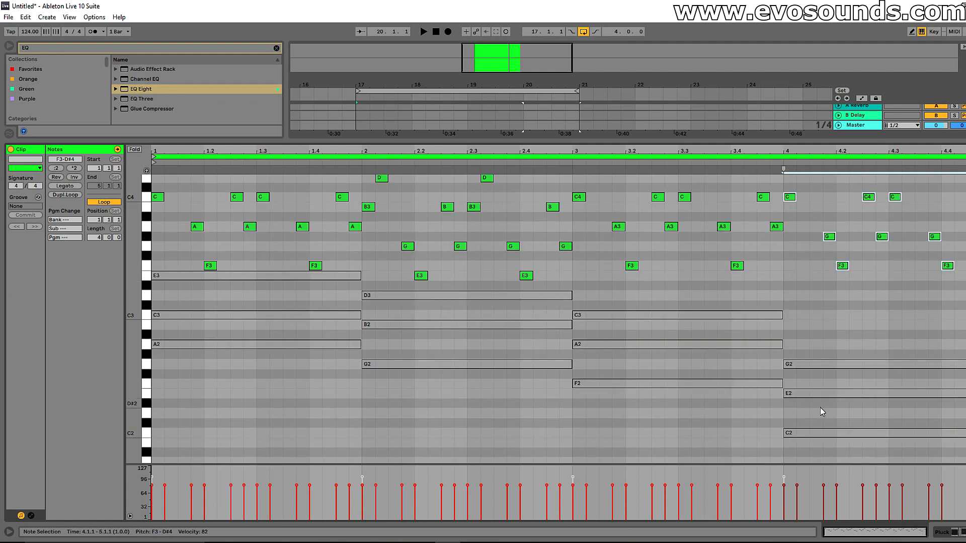
left_click(804, 366)
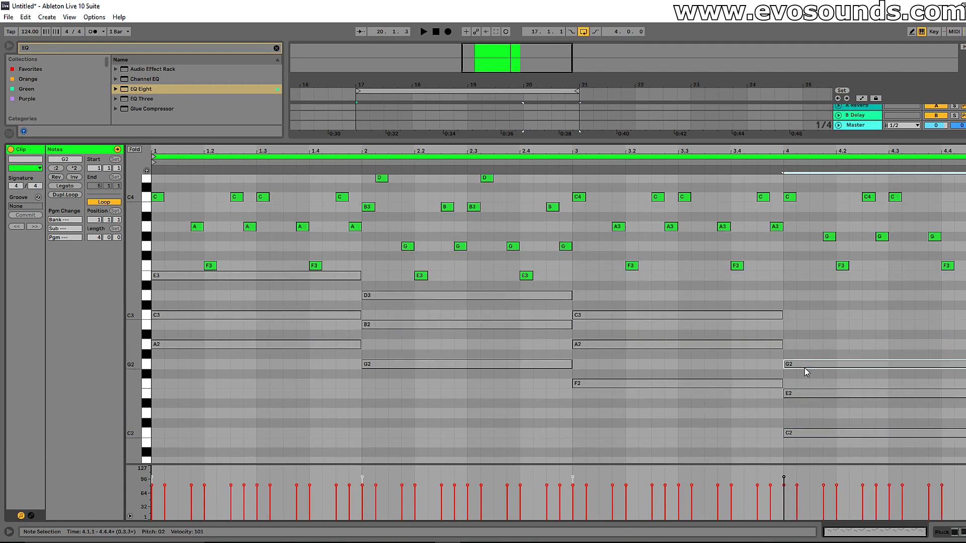
scroll(799, 379, "up", 6)
key("ctrl+z")
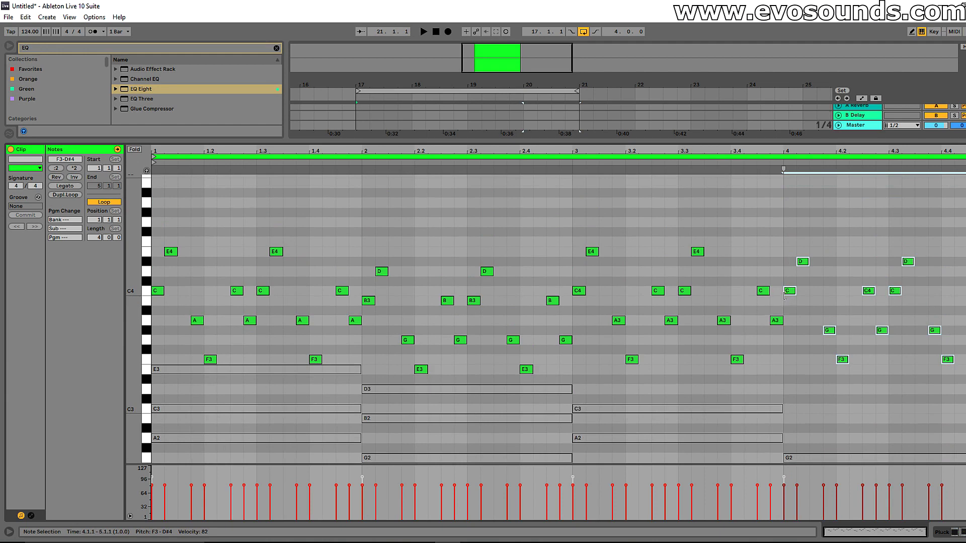
left_click_drag(792, 296, 794, 346)
key("space")
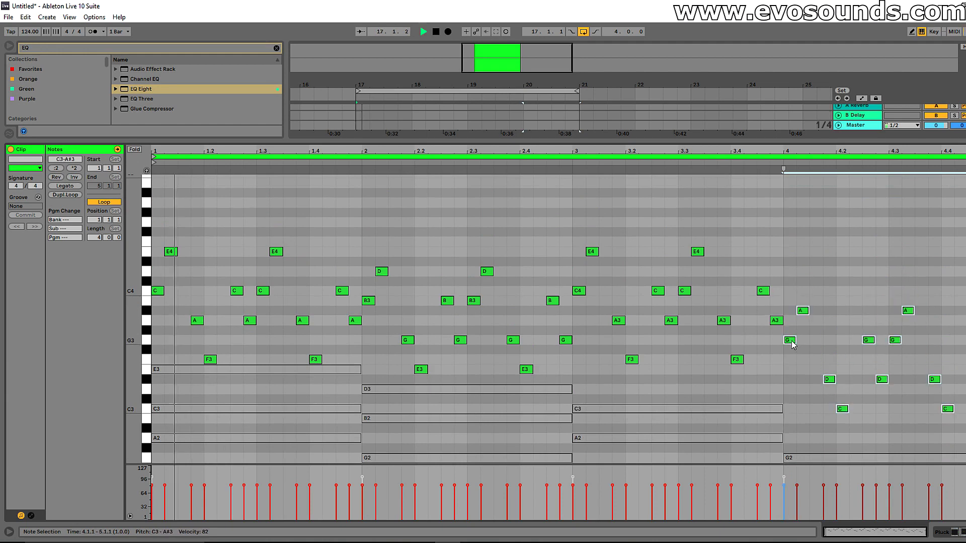
Raise bar 4's two A#3 notes to B3 and its D#3 notes to E3 to match the C chord harmony
scroll(800, 332, "down", 2)
left_click(805, 279)
left_click(908, 280, "shift")
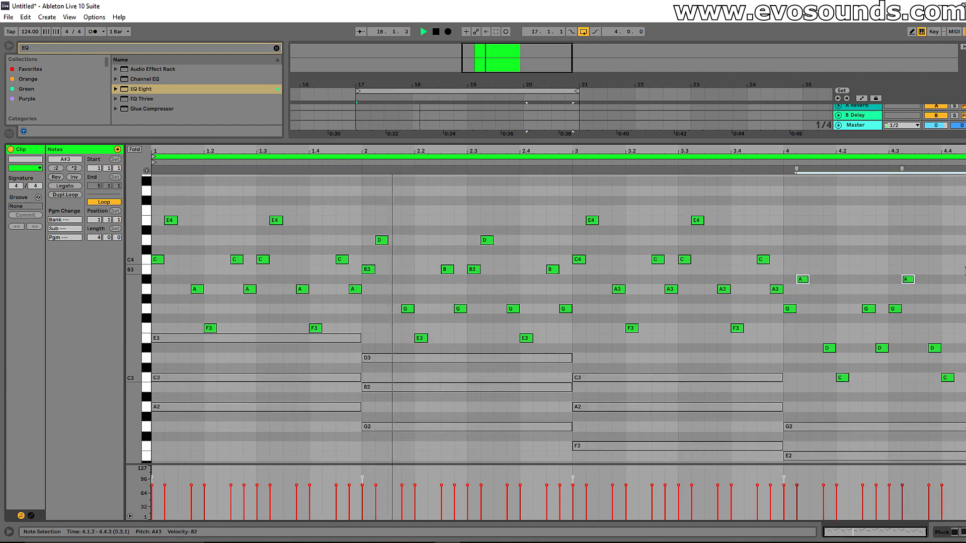
key("Up")
left_click_drag(816, 366, 938, 343)
key("Up")
key("Up")
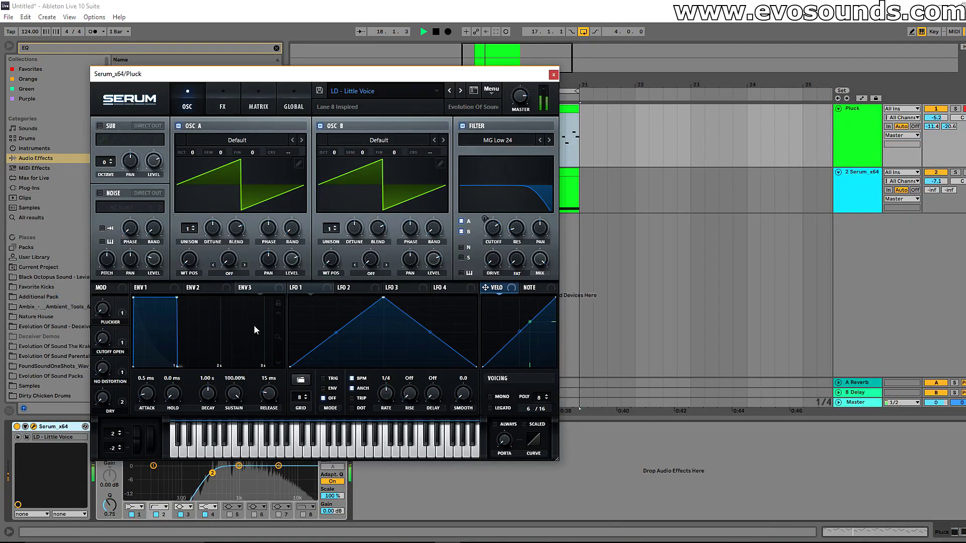
Set Envelope 3's sustain to 0% in the pluck's Serum patch, adjust Envelope 1's decay, and close the synth window
left_click_drag(177, 299, 177, 367)
left_click(146, 287)
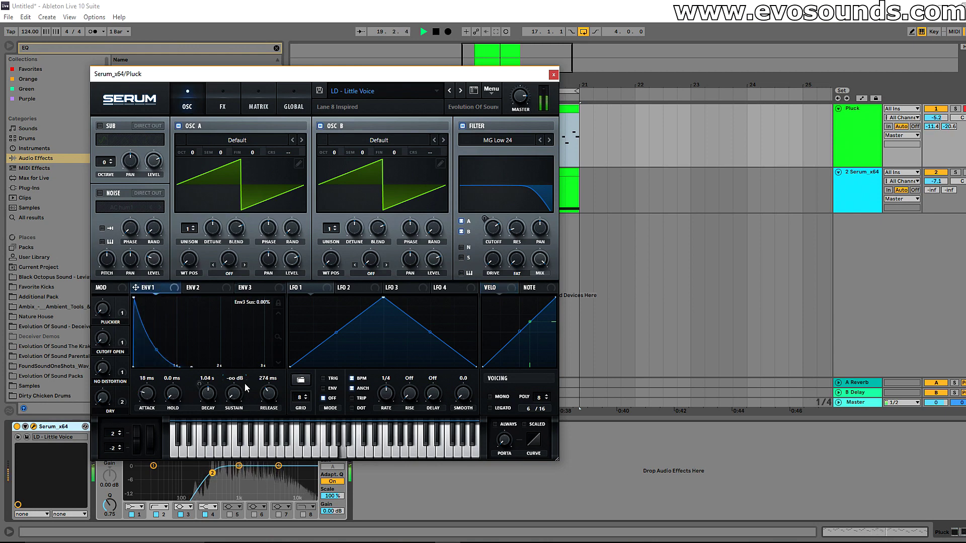
left_click_drag(205, 397, 195, 378)
left_click(554, 75)
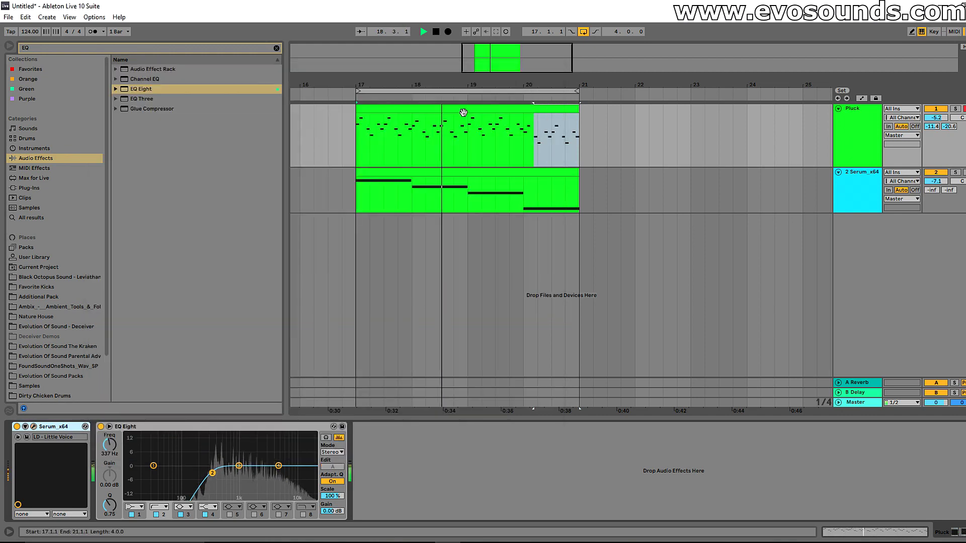
Reopen the Pluck clip, stop playback, and examine the repeating note patterns in bars 1, 3 and 4
double_click(460, 108)
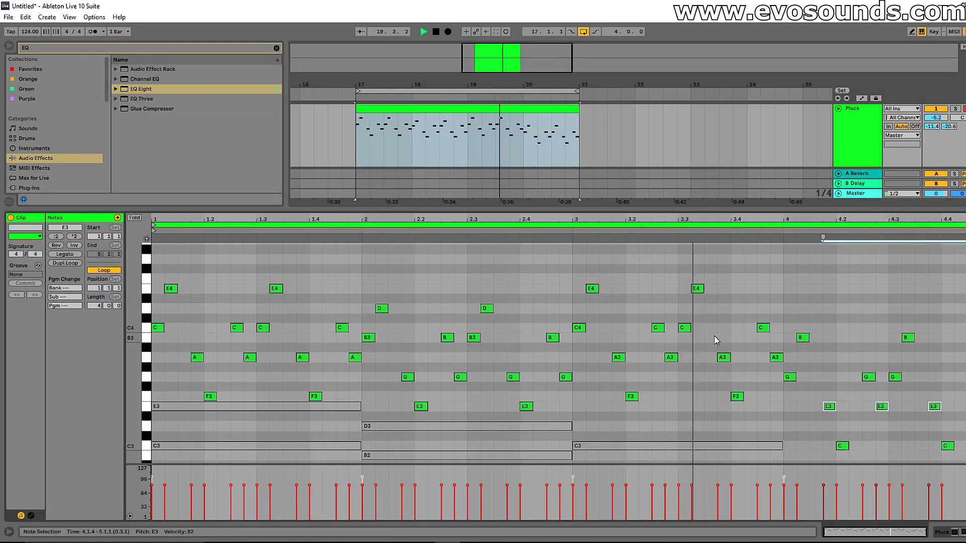
key("space")
left_click_drag(322, 375, 177, 376)
scroll(181, 372, "up", 2)
left_click(173, 351)
scroll(174, 352, "down", 2)
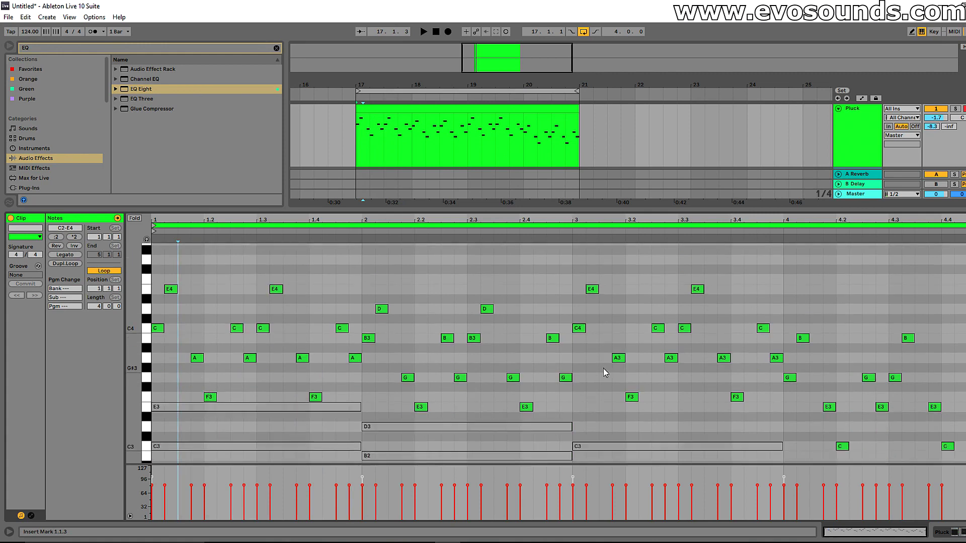
left_click_drag(346, 261, 154, 408)
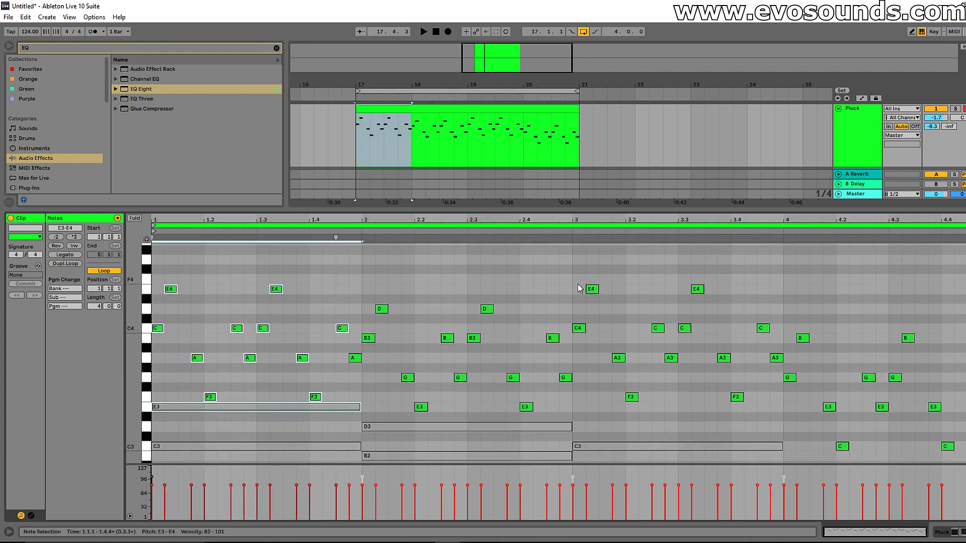
left_click_drag(584, 254, 728, 425)
left_click_drag(799, 302, 963, 451)
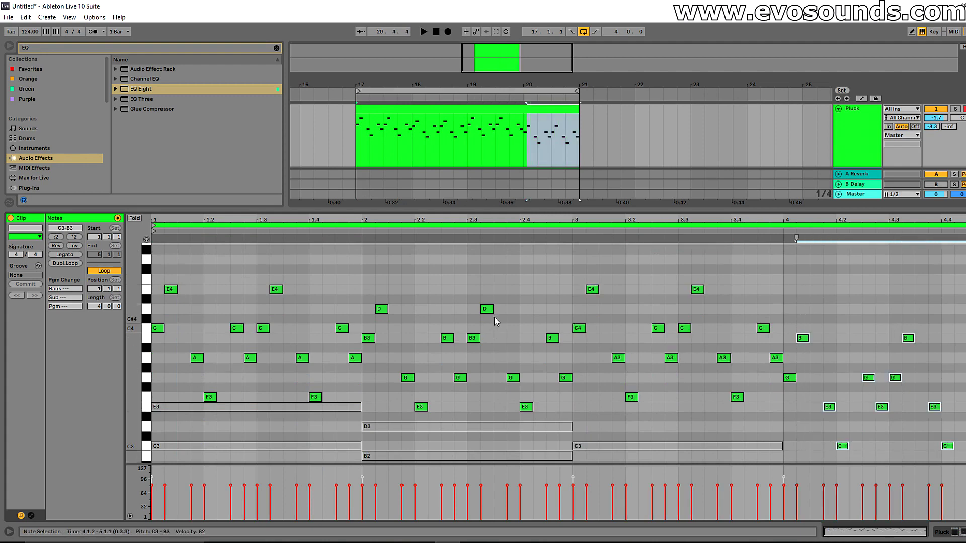
left_click_drag(495, 318, 359, 322)
left_click(283, 302)
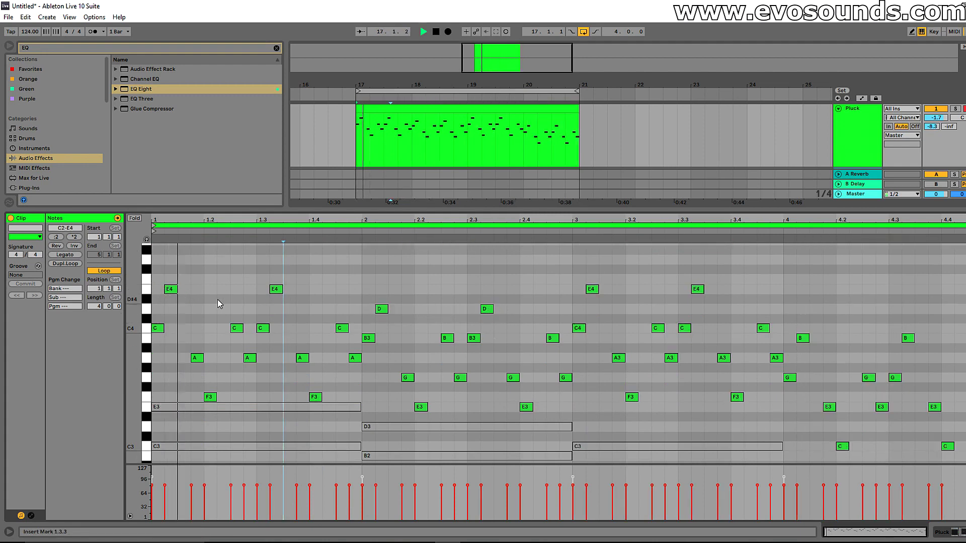
Change the E4 at 1.3.2 to D4, delete the A3 at 1.4.4, and audition the variation
double_click(276, 309)
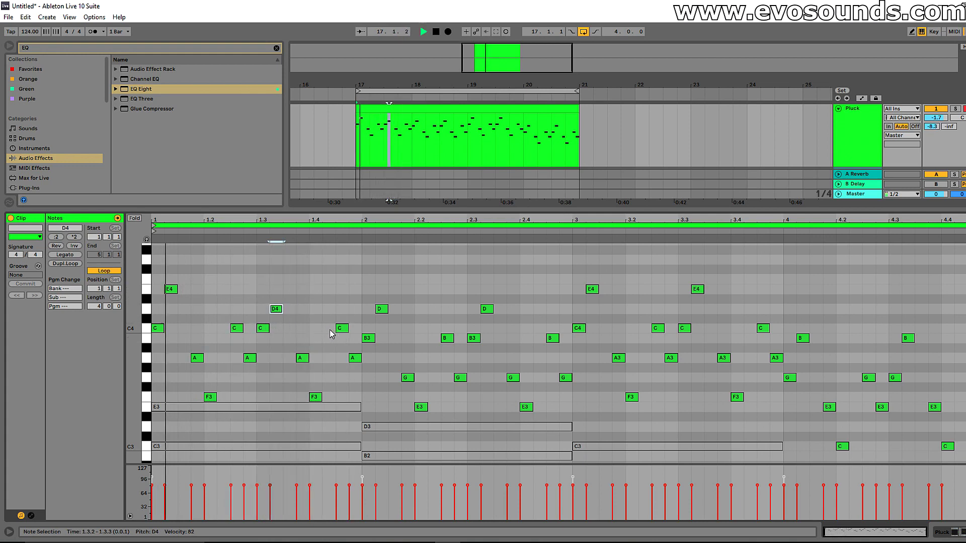
left_click(349, 345)
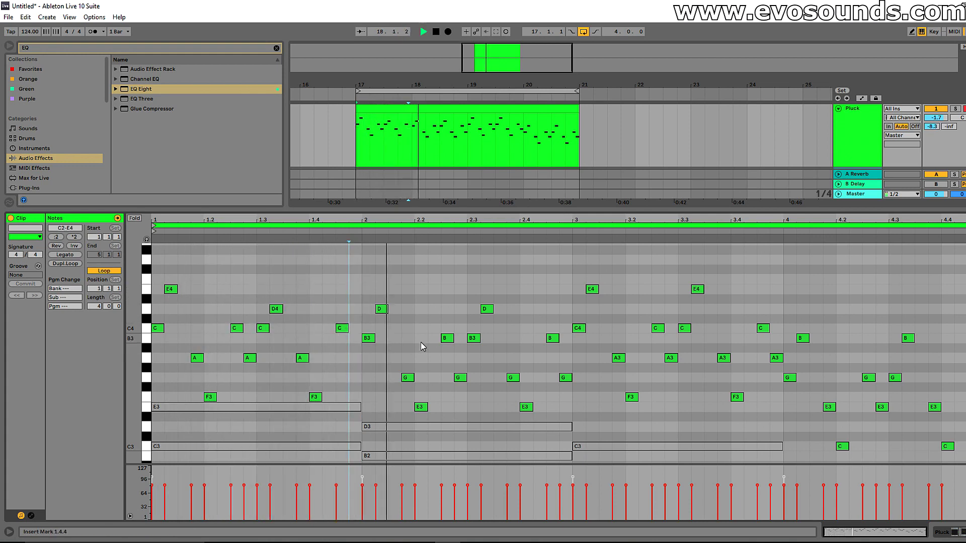
key("space")
Lower the D4 notes at 2.1.2 and 2.3.2 to C4, and try moving the pair back up to D4
left_click_drag(383, 309, 387, 329)
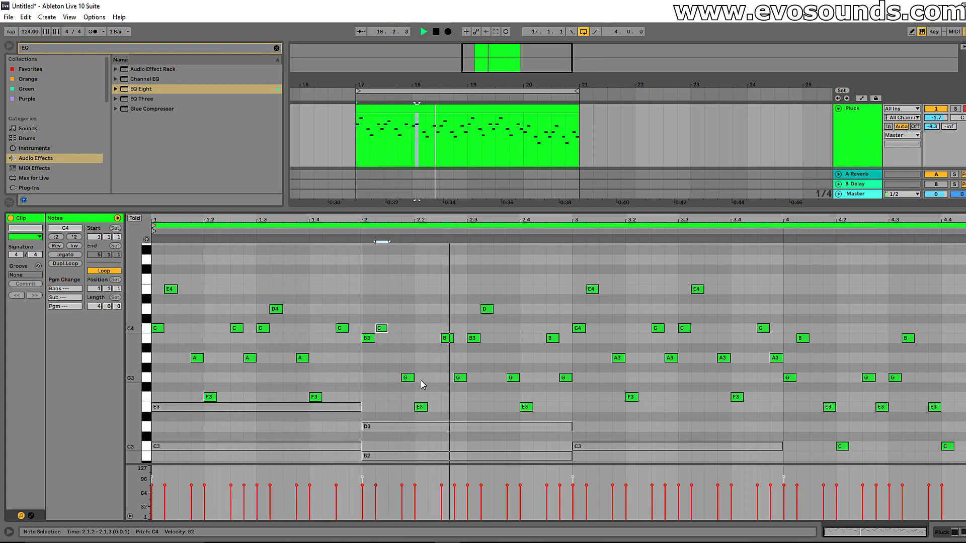
left_click_drag(487, 309, 486, 330)
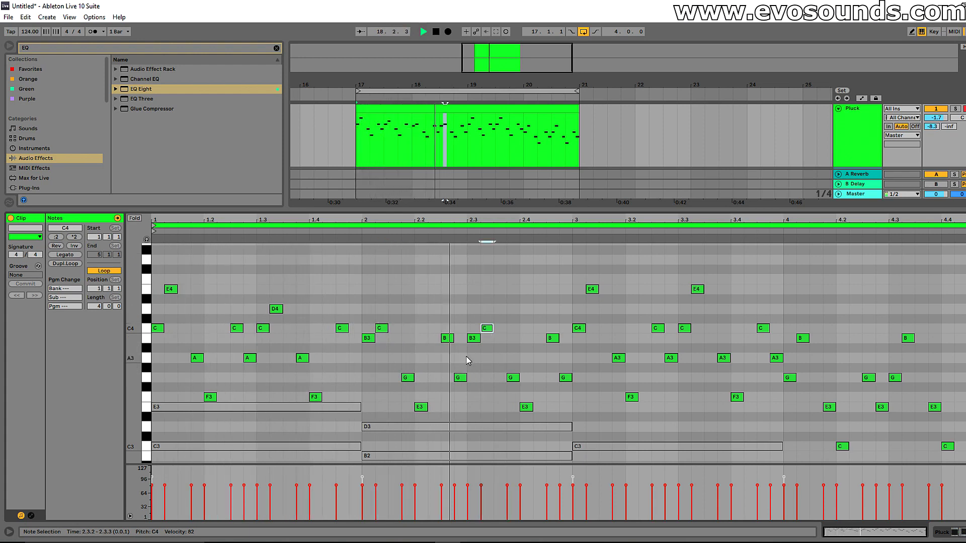
left_click_drag(372, 327, 509, 331)
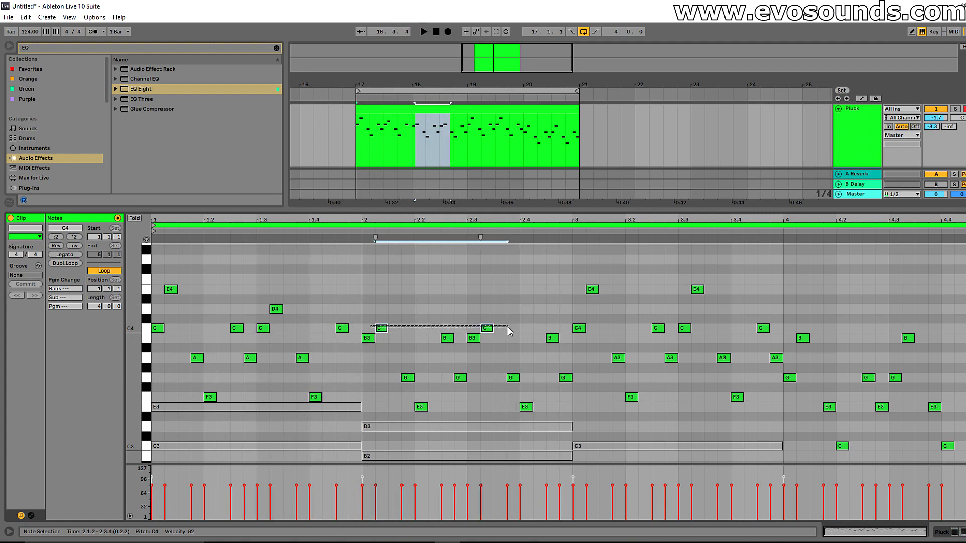
left_click_drag(386, 328, 384, 309)
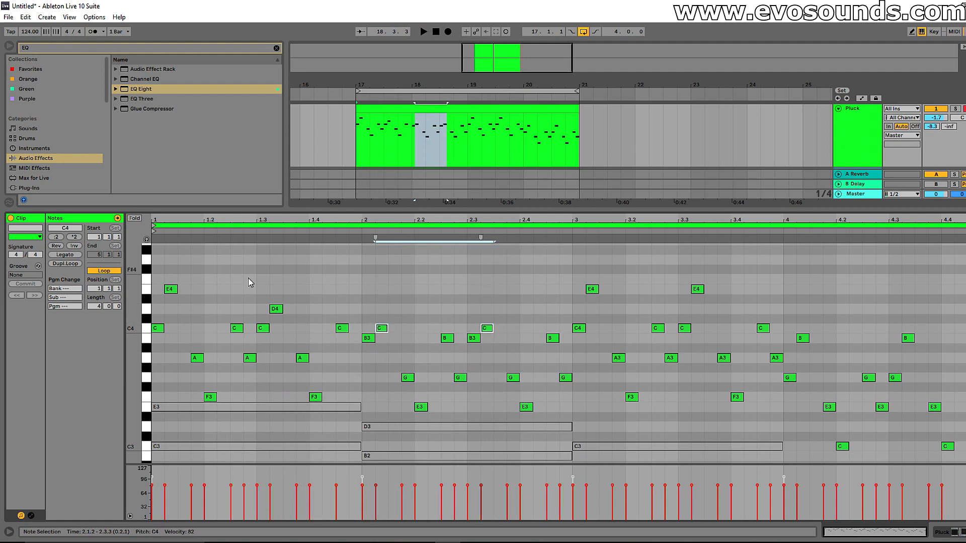
Audition the four-bar pluck pattern and raise the D4 at 1.3.2 to E4
left_click_drag(169, 281, 287, 316)
key("space")
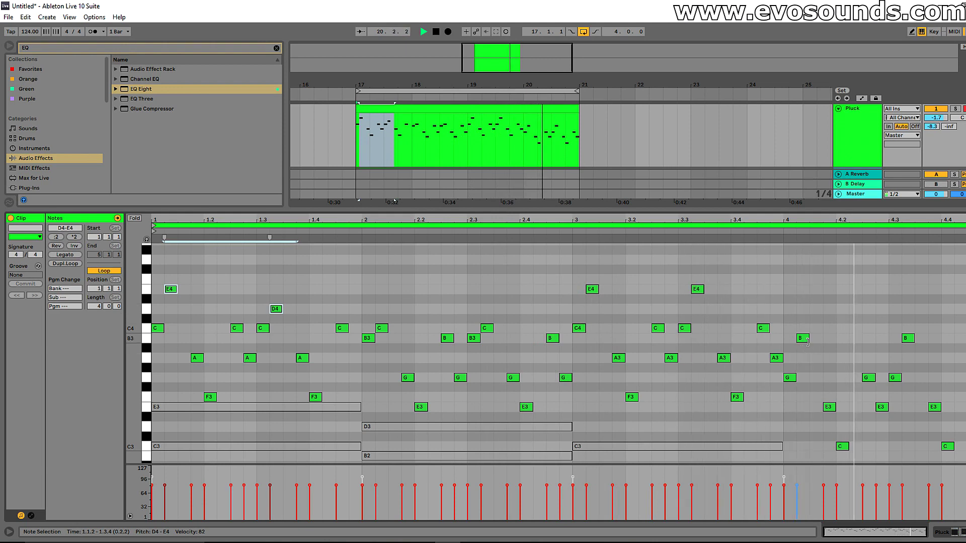
key("space")
left_click_drag(803, 328, 931, 347)
left_click_drag(529, 295, 552, 260)
left_click_drag(514, 322, 811, 375)
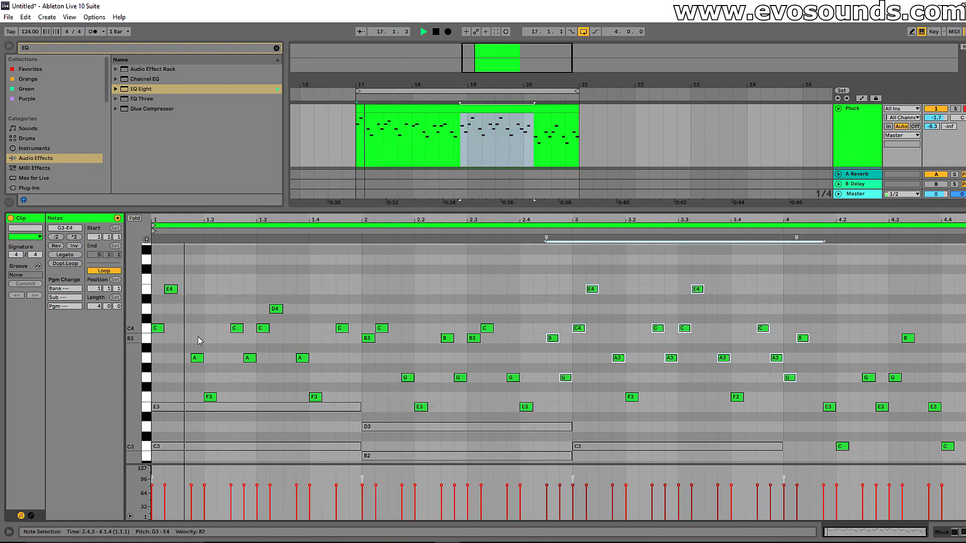
left_click(276, 309)
key("Up")
key("Up")
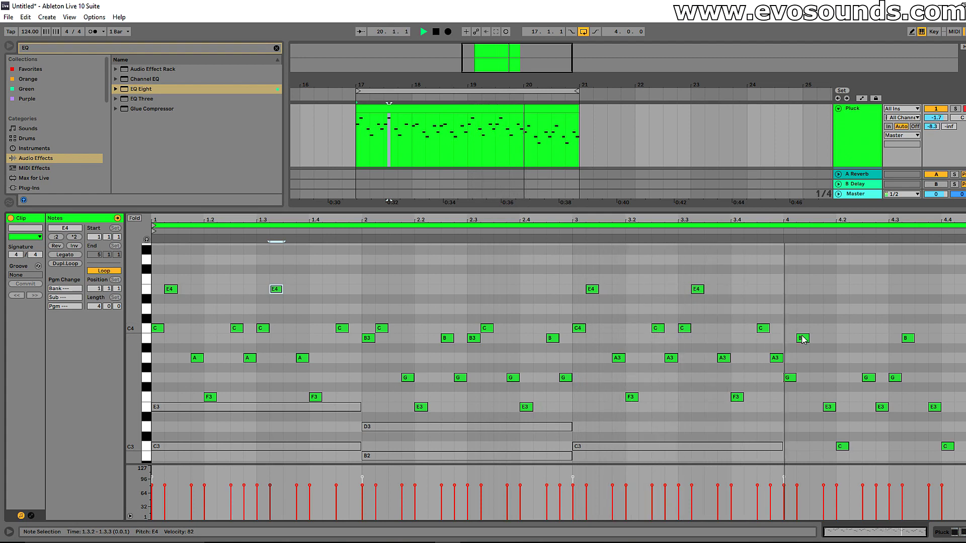
Delete the last sixteenth note of bars 2, 3 and 4, and audition the pattern
scroll(855, 340, "down", 1)
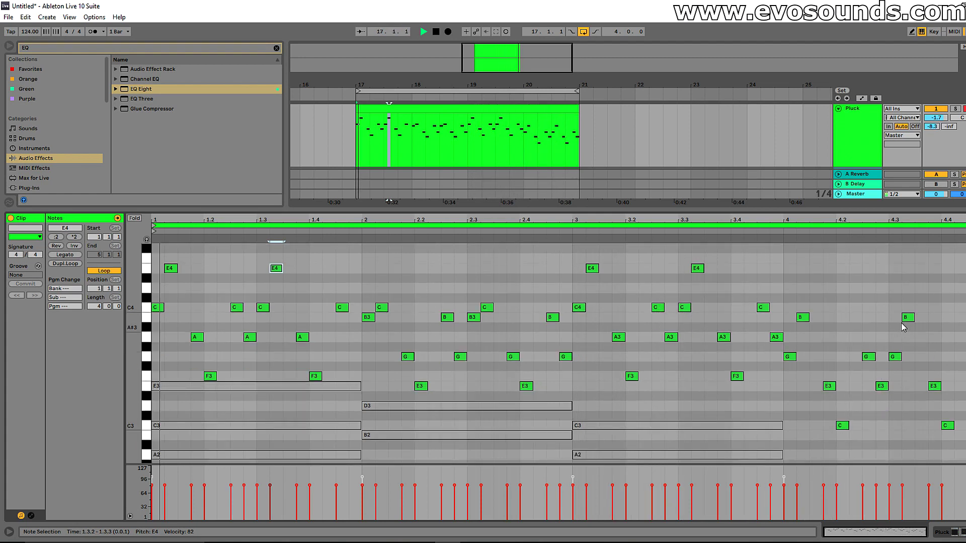
left_click(564, 357)
key("Delete")
left_click(775, 337)
key("Delete")
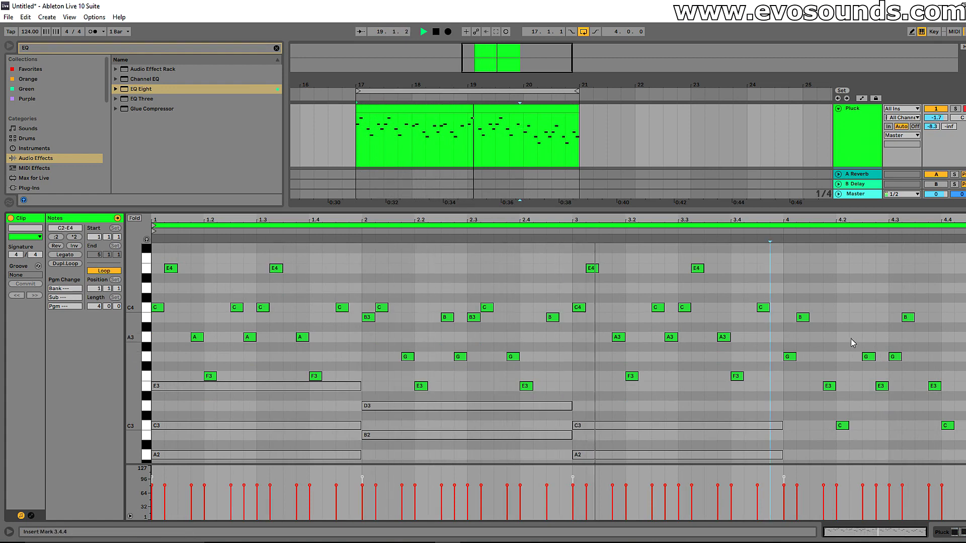
key("Right")
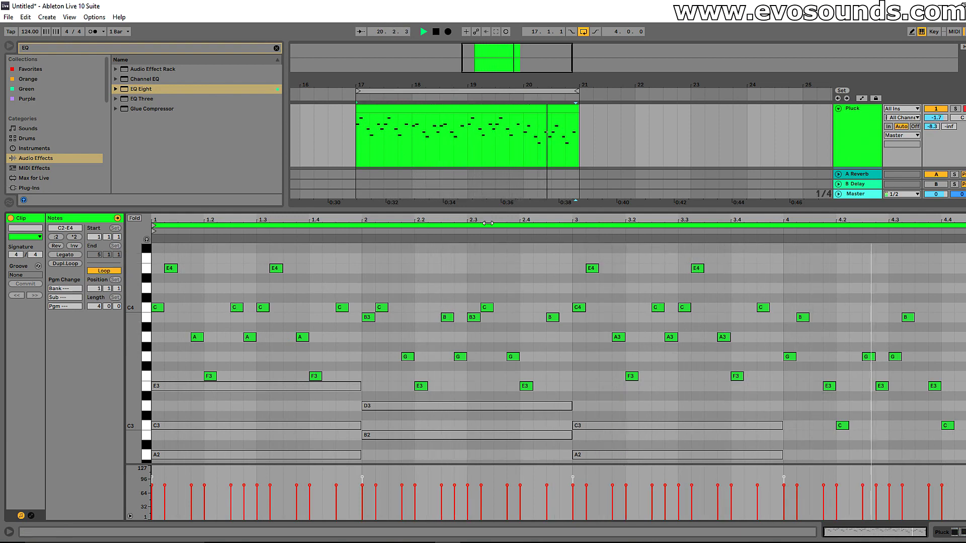
key("space")
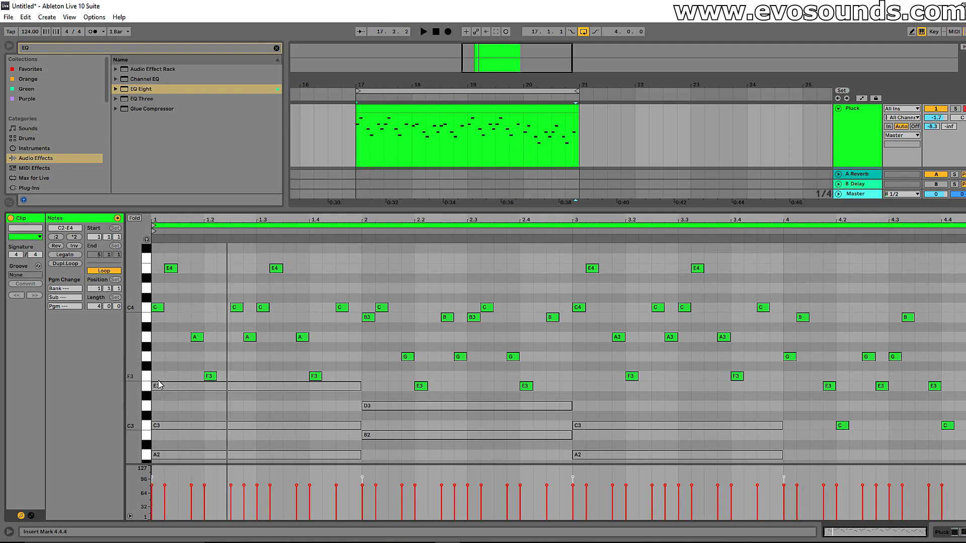
Transpose the muted guide triads in all four bars down one octave
left_click_drag(160, 375, 948, 264)
scroll(269, 348, "up", 1)
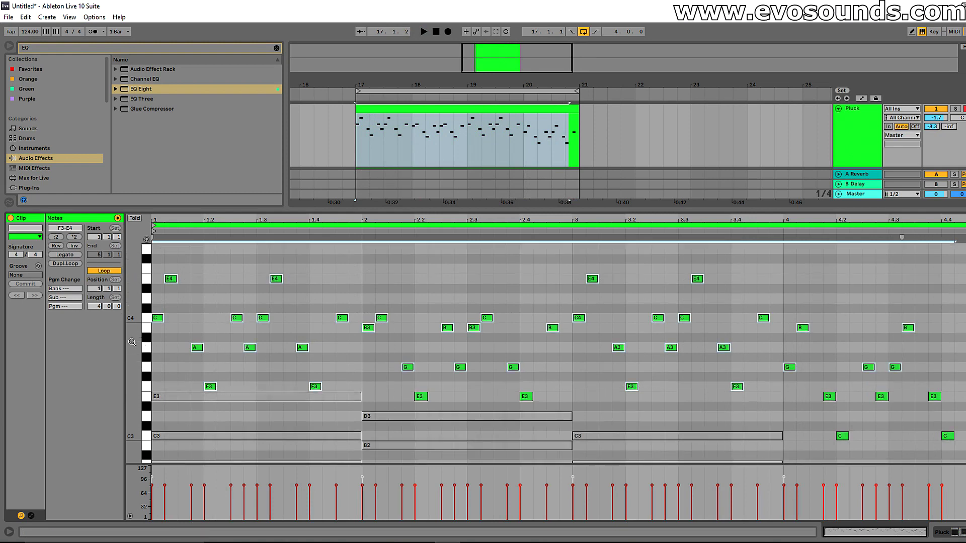
left_click_drag(132, 342, 144, 351)
key("ctrl+a")
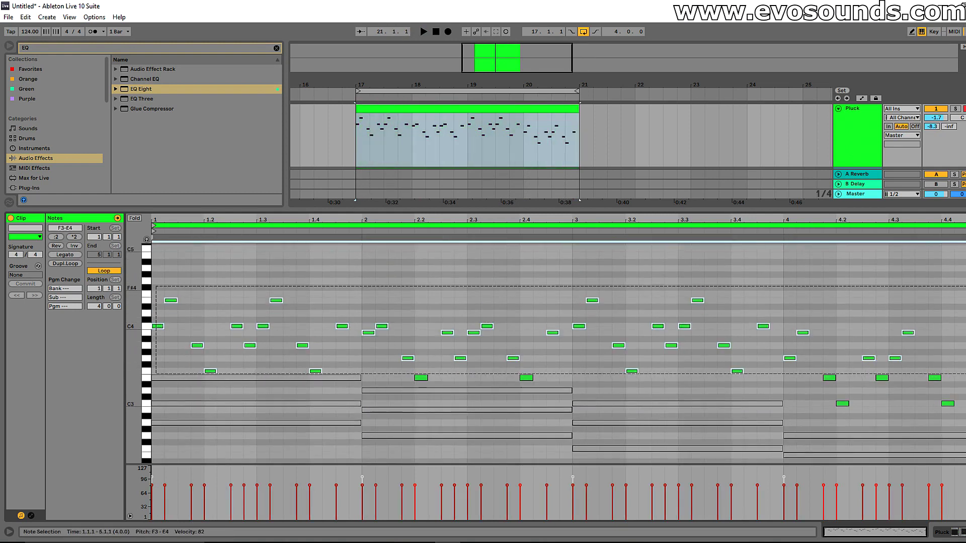
left_click_drag(179, 374, 177, 433)
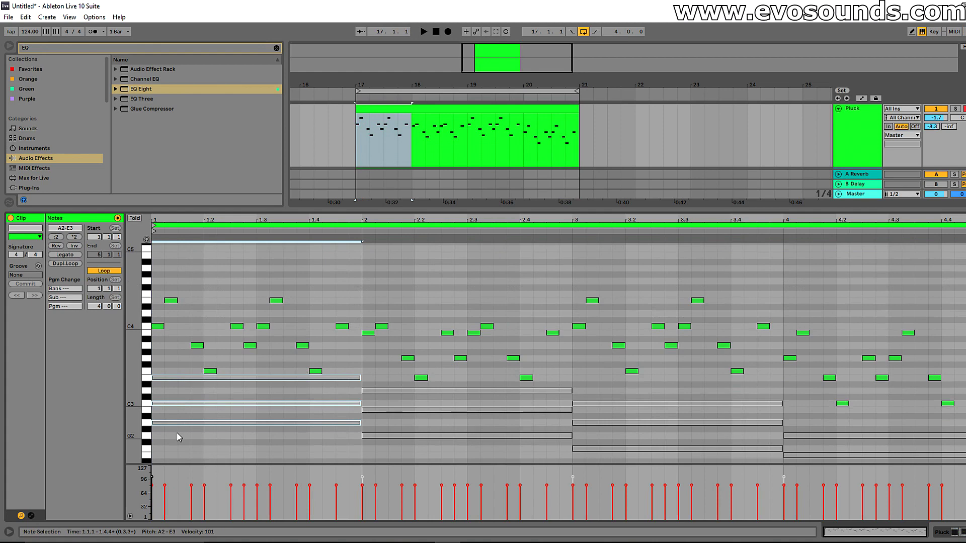
scroll(177, 432, "down", 4)
left_click_drag(432, 426, 464, 353)
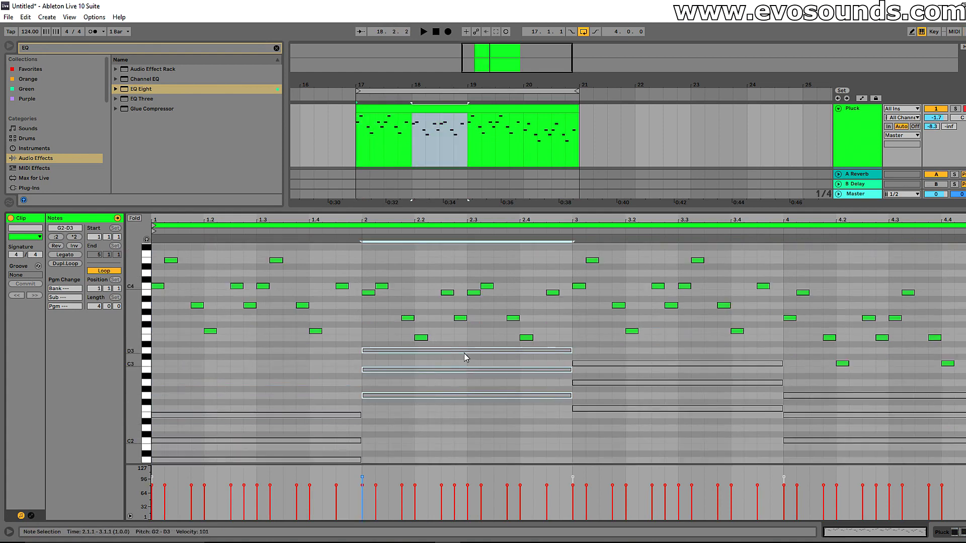
key("shift+Down")
left_click_drag(626, 418, 646, 353)
key("shift+Down")
left_click_drag(789, 351, 810, 448)
key("shift+Down")
scroll(137, 325, "up", 3)
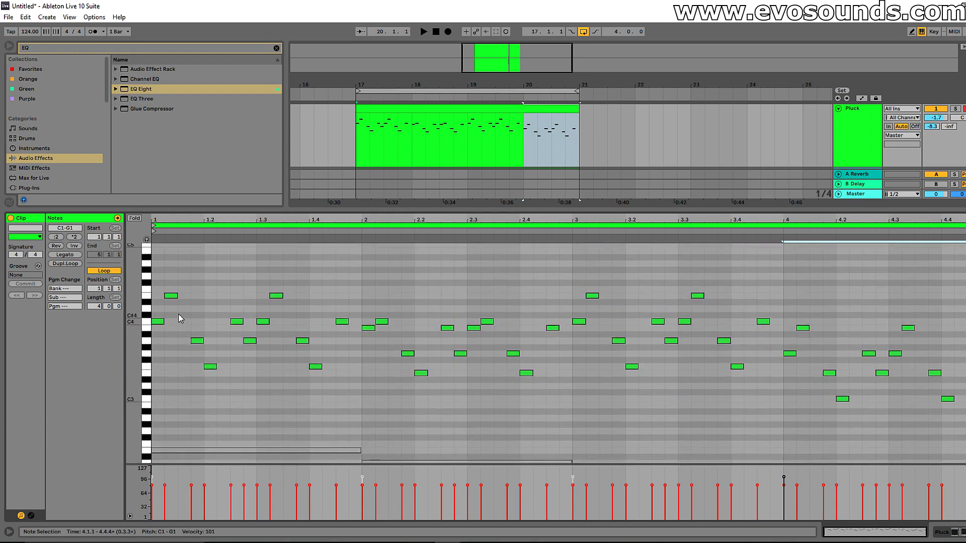
Drop the C4 notes in bars 1 and 3 to C3, bar 2's B3 notes to B2 and bar 4's G3 notes to G2
left_click_drag(159, 335, 572, 331)
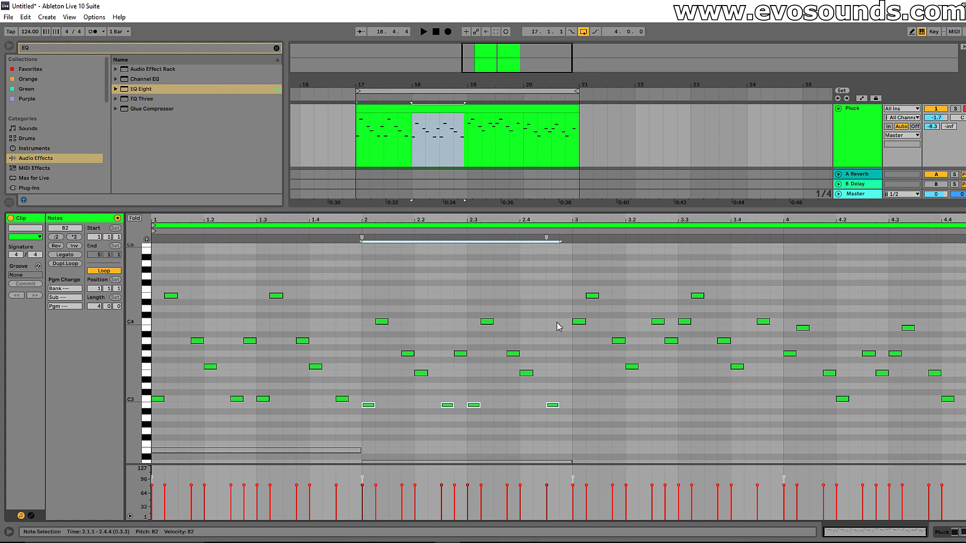
left_click_drag(574, 327, 717, 321)
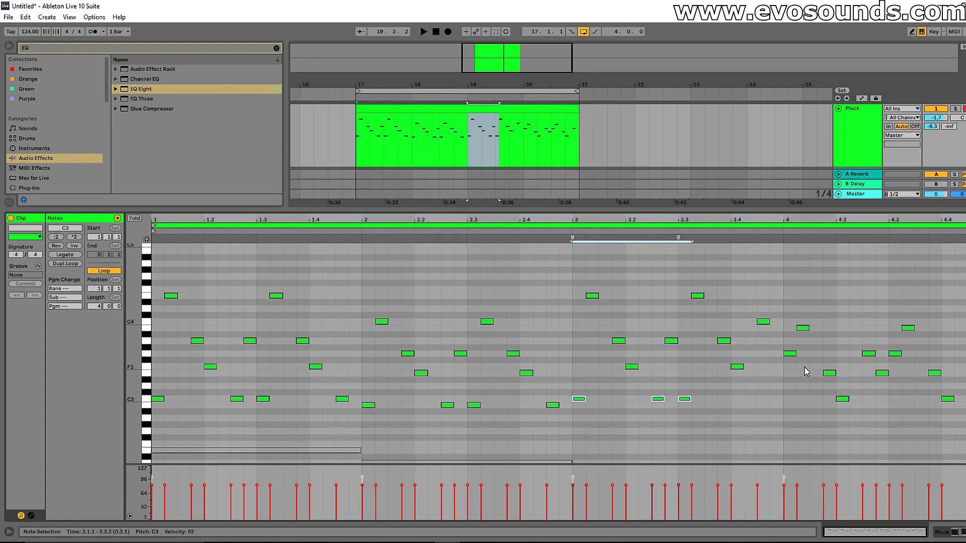
left_click_drag(782, 357, 903, 351)
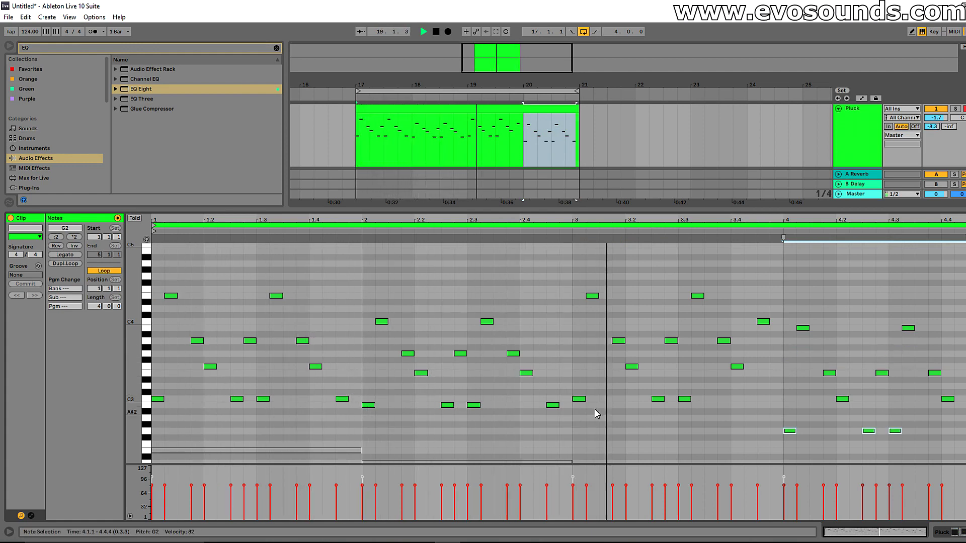
Try the F3 at 3.4.1 one octave lower and move it back up
scroll(674, 400, "down", 2)
left_click_drag(713, 362, 744, 346)
key("shift+Down")
key("shift+Up")
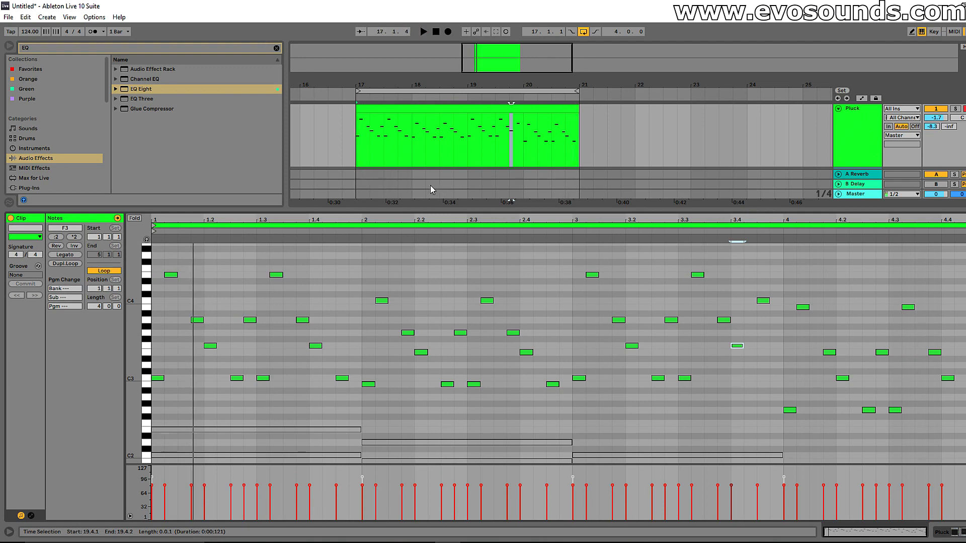
Undo the recent note edits and empty the clip for a new pattern
key("ctrl+z")
key("ctrl+z")
key("ctrl+z")
key("ctrl+z")
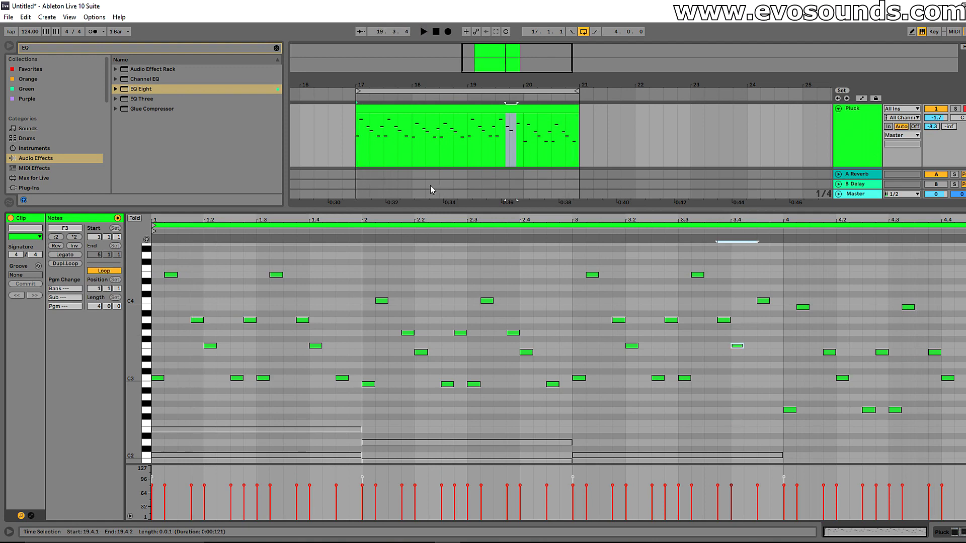
key("ctrl+z")
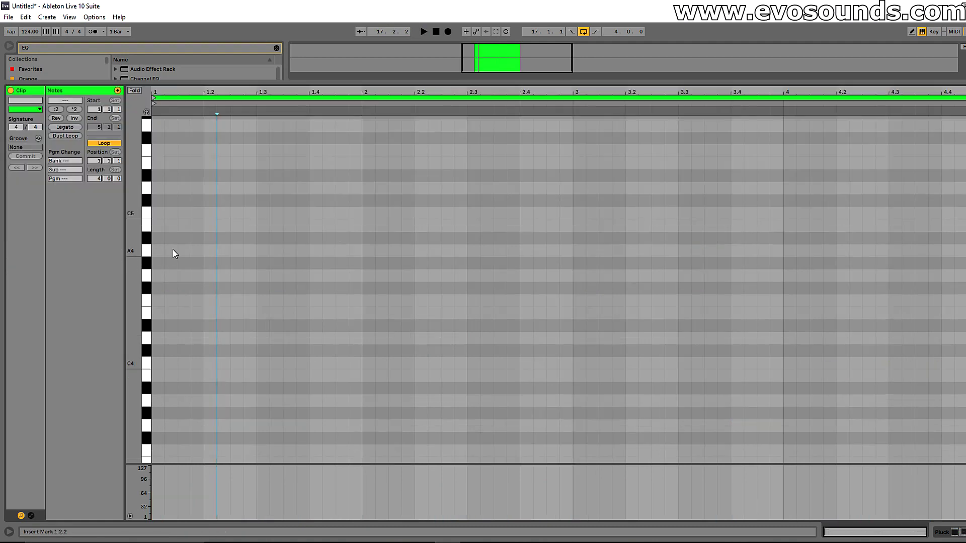
Start a new pattern with sixteenth notes A3 at 1.1.1 and E4 at 1.1.4
scroll(183, 353, "down", 2)
double_click(162, 379)
key("ctrl+d")
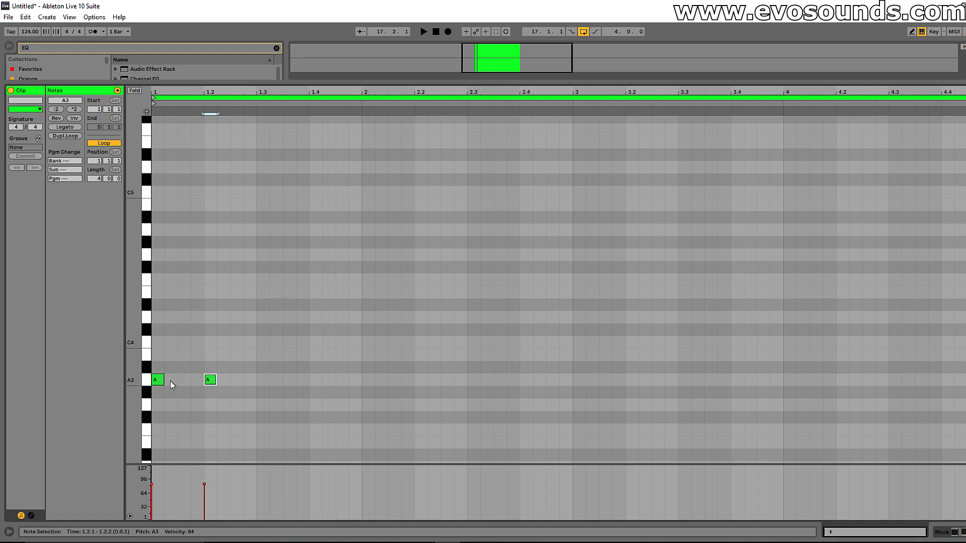
left_click(162, 379)
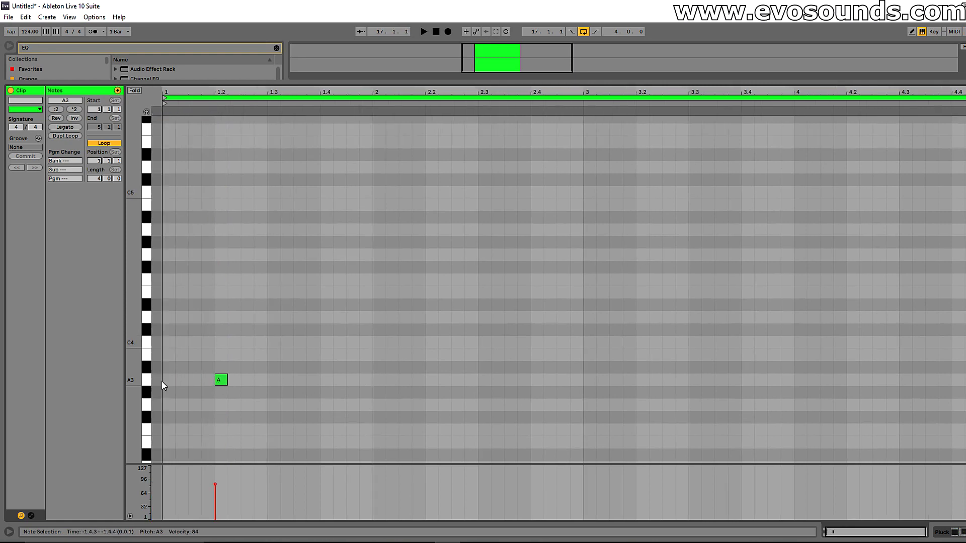
key("space")
double_click(194, 291)
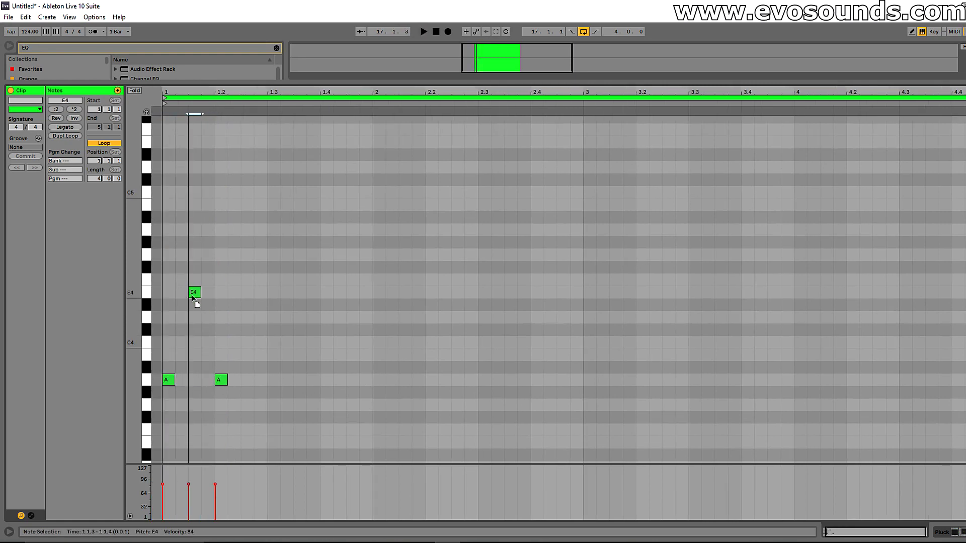
key("space")
left_click_drag(200, 295, 213, 296)
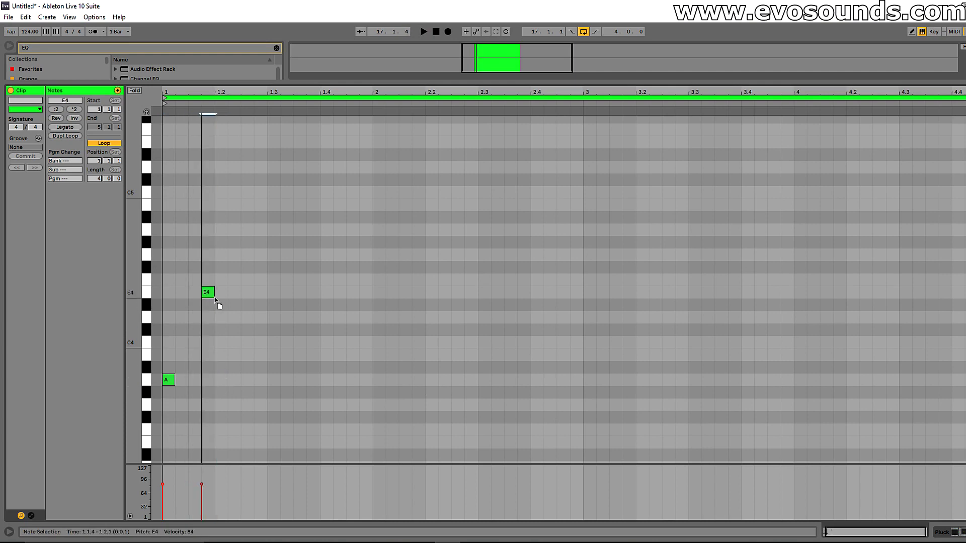
key("space")
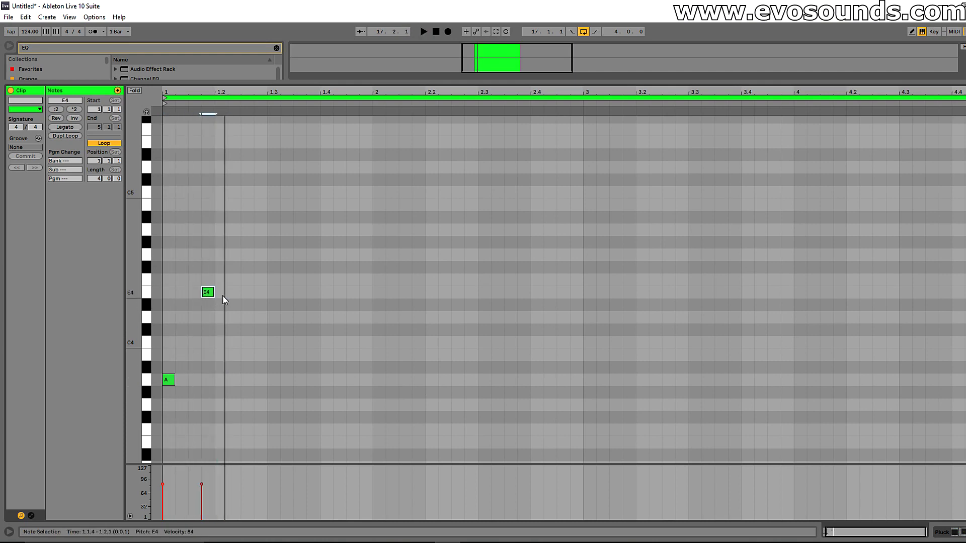
Add A3 at 1.2.2, C4 at 1.2.3 and D4 at 1.2.4, and audition the phrase
double_click(246, 381)
key("Left")
double_click(251, 351)
key("space")
mouse_move(251, 352)
left_mouse_down()
mouse_move(252, 328)
mouse_move(265, 345)
left_mouse_up()
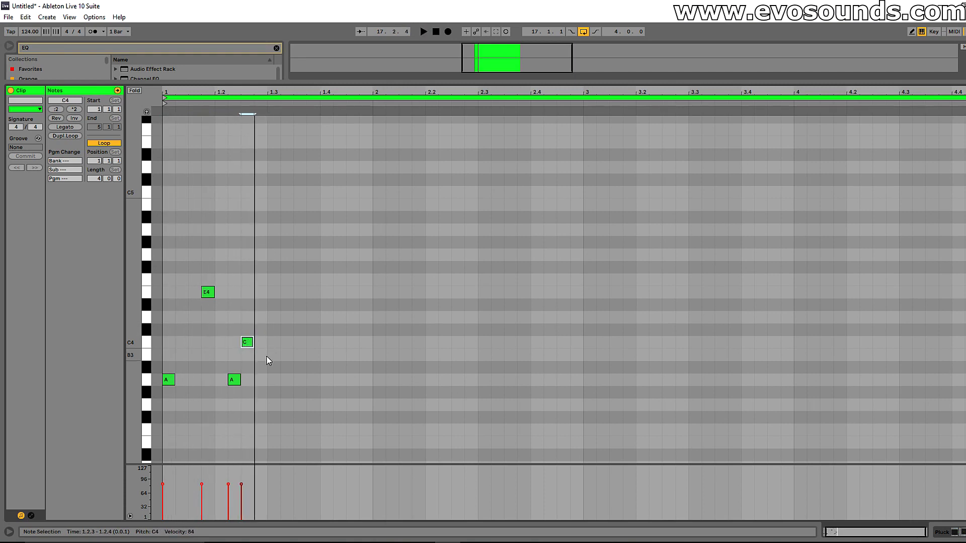
key("space")
key("space")
Duplicate the two-beat phrase into beats 3 and 4, and change the copy to C4 at 1.3.4, B3 at 1.4.3 and C4 at 1.4.4
left_click_drag(267, 397, 209, 315)
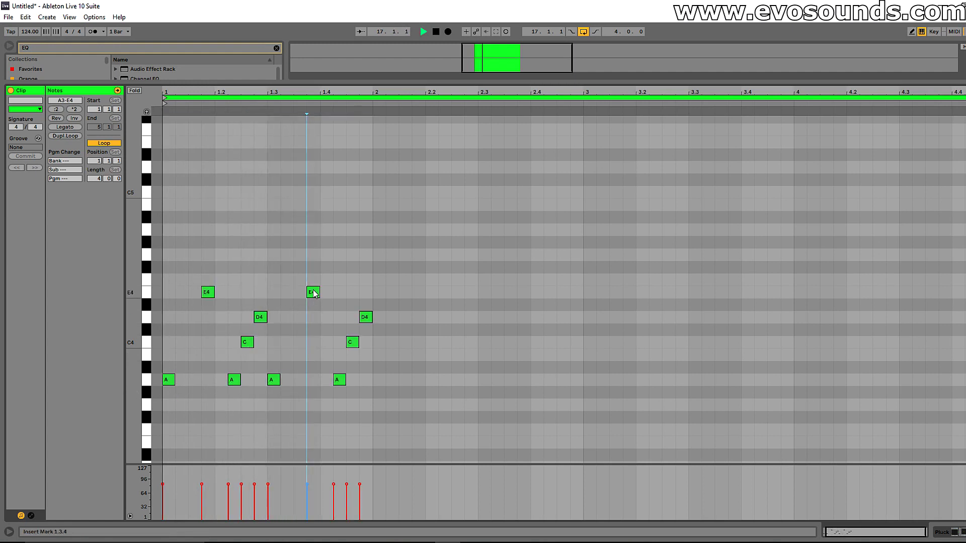
left_click_drag(312, 291, 353, 355)
left_click_drag(366, 317, 365, 342)
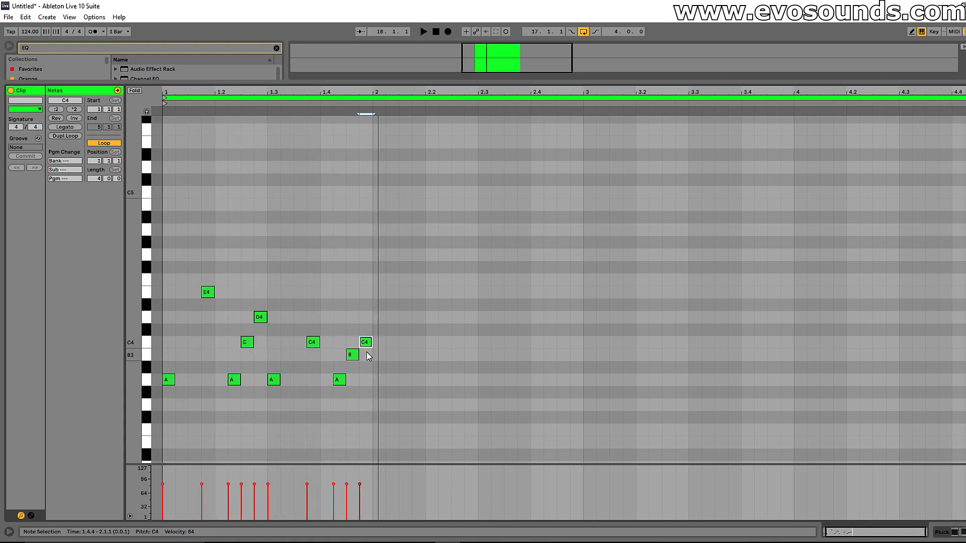
Transpose the four A3 notes in bar 1 down an octave to A2 and audition the bar
left_click_drag(168, 395, 419, 361)
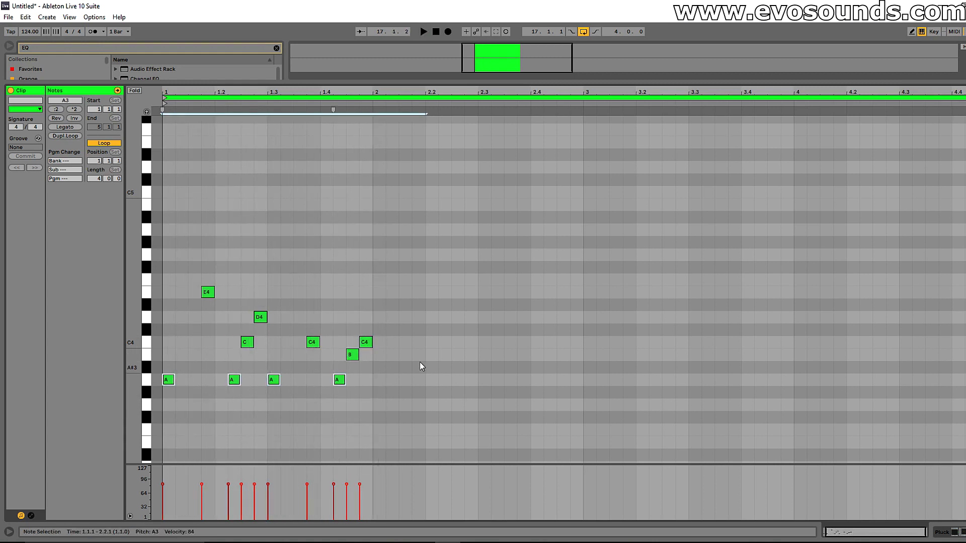
key("shift+Down")
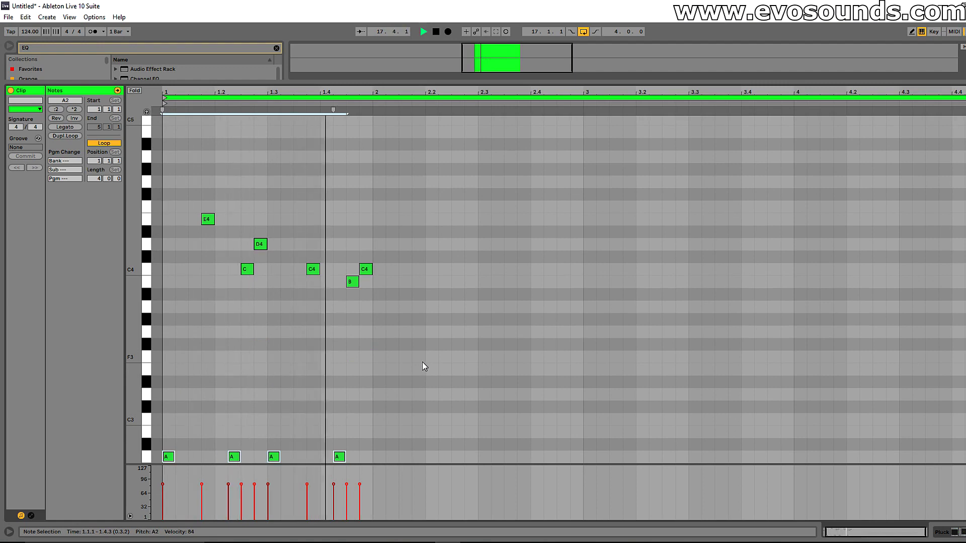
key("space")
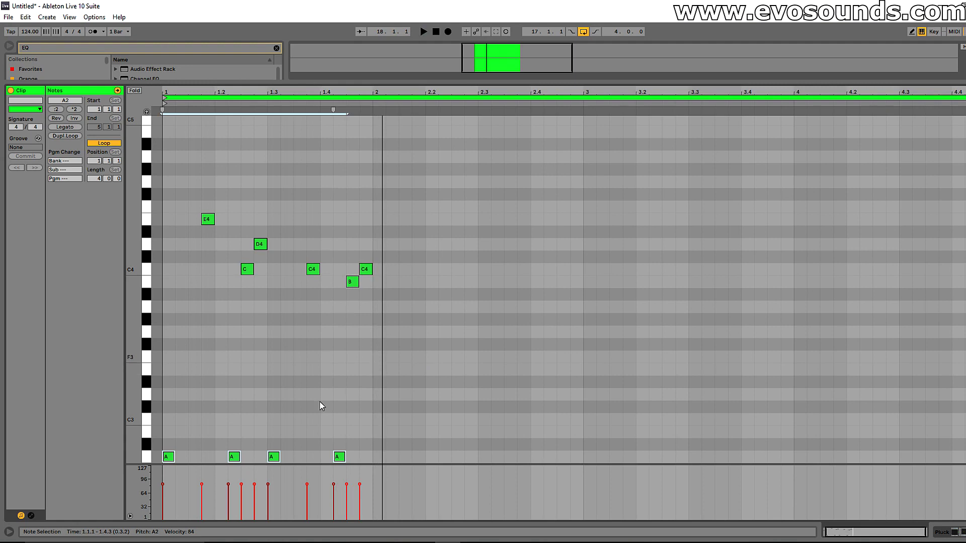
Fill the gaps in bar 1 with C4 at 1.1.3 and A3 at 1.3.3, and audition the result
left_click(171, 456)
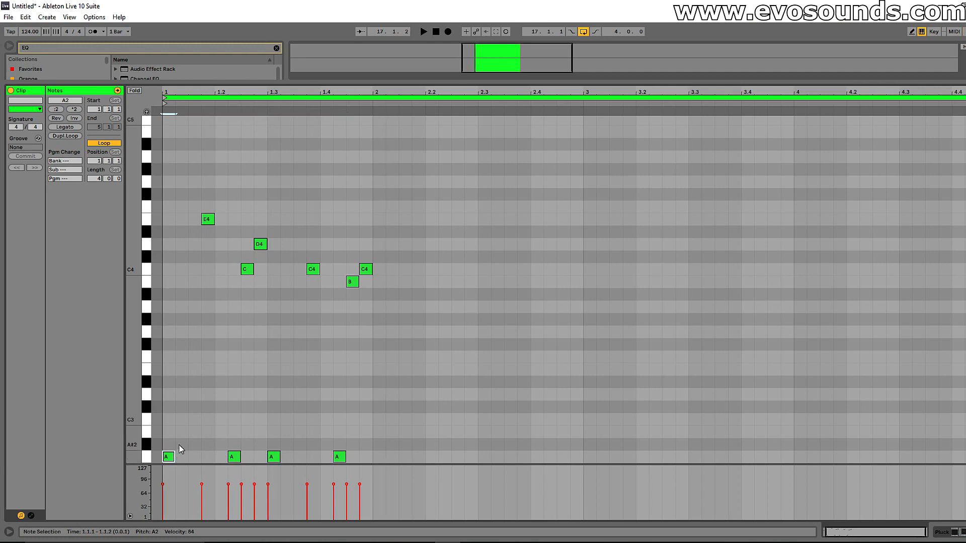
double_click(194, 269)
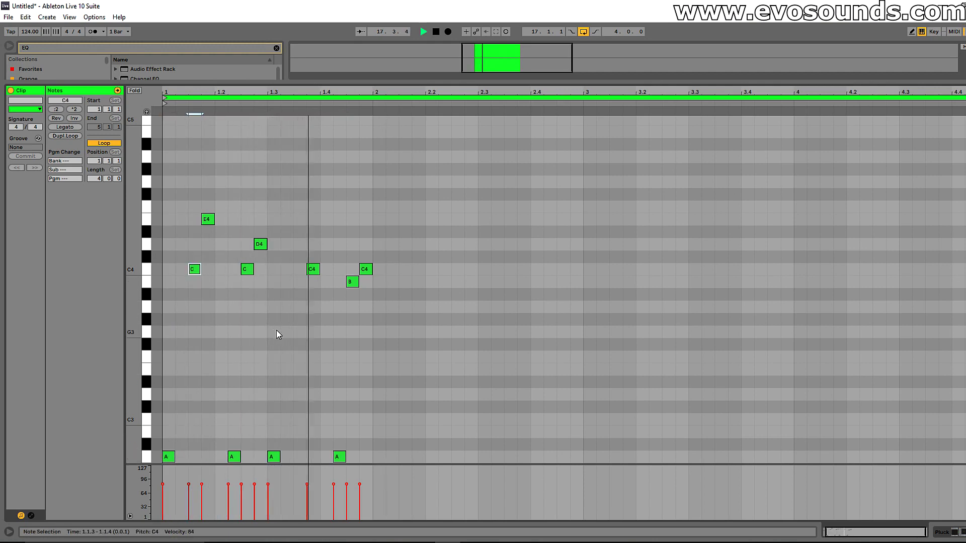
key("space")
left_click(276, 457)
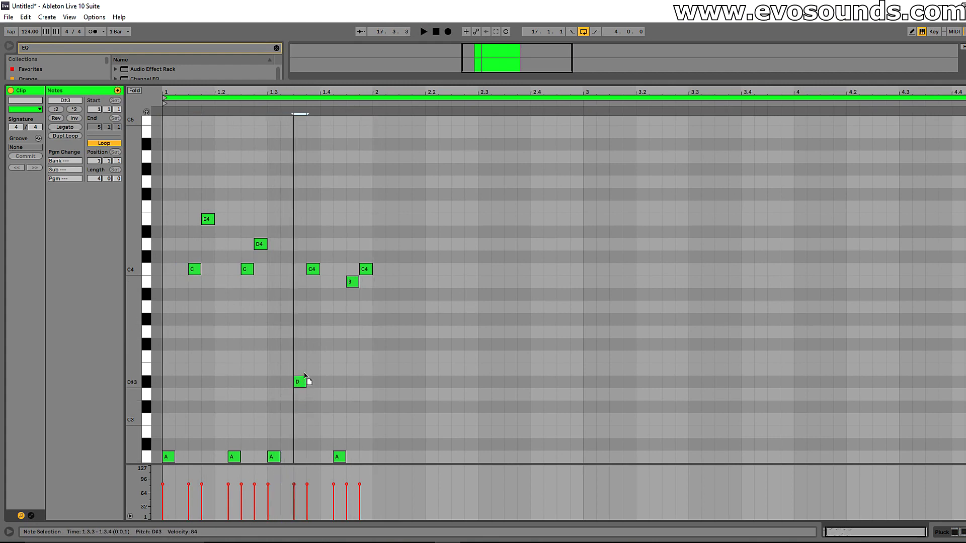
key("space")
left_click_drag(304, 358, 306, 310)
key("space")
scroll(360, 398, "down", 1)
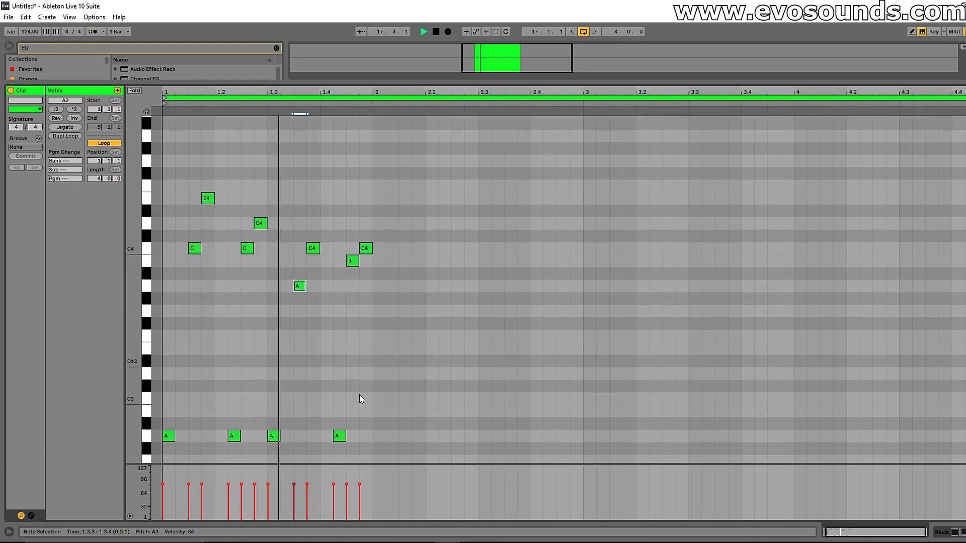
key("space")
Duplicate the whole bar 1 pattern into bar 2 and transpose the copy down two semitones to start on G2
left_click_drag(371, 447, 162, 176)
key("ctrl+d")
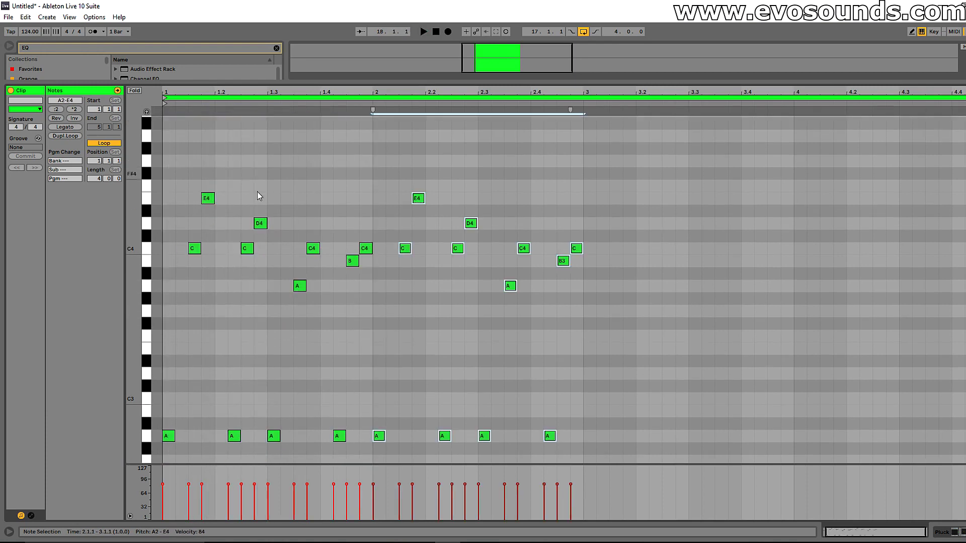
scroll(404, 378, "down", 5)
key("space")
left_click_drag(381, 322, 386, 355)
key("Up")
scroll(408, 294, "up", 5)
key("space")
key("space")
Raise the notes at 2.1.3, 2.2.3, 2.3.4 and 2.4.4 to B3
left_click_drag(399, 290, 541, 271)
left_click_drag(607, 272, 393, 276)
key("Up")
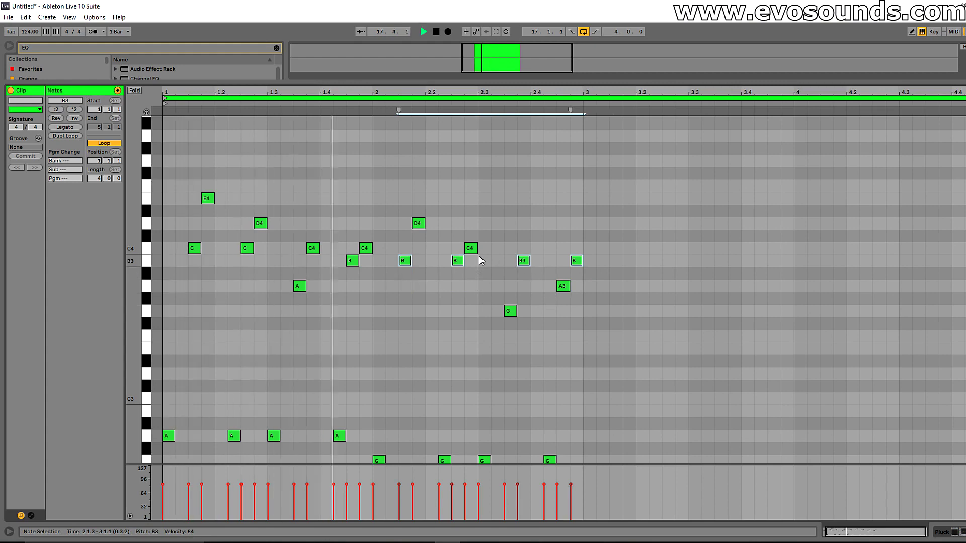
Copy the bar 1–2 pattern into bars 3–4, transpose the copy down four semitones to start on F2, and audition it
scroll(503, 278, "down", 1)
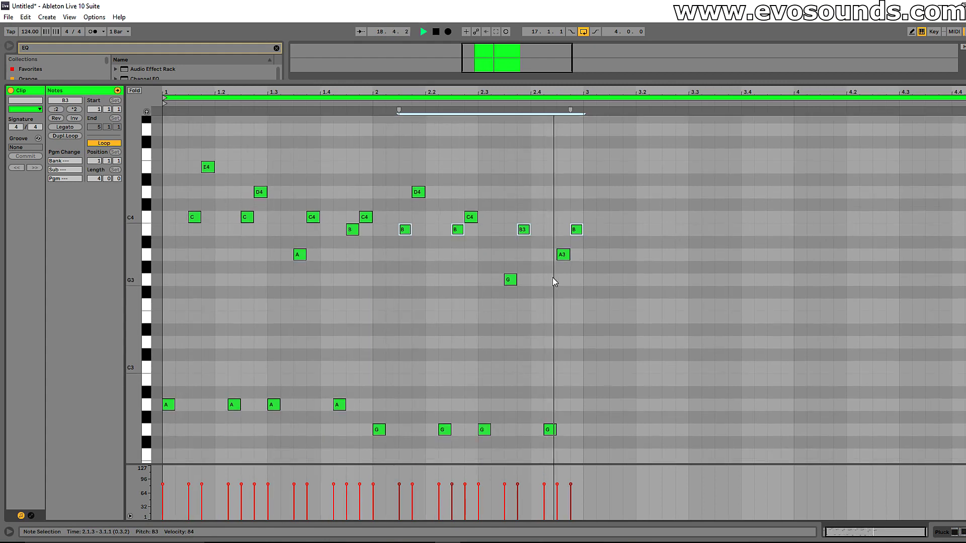
key("space")
left_click_drag(579, 448, 169, 172)
key("ctrl+v")
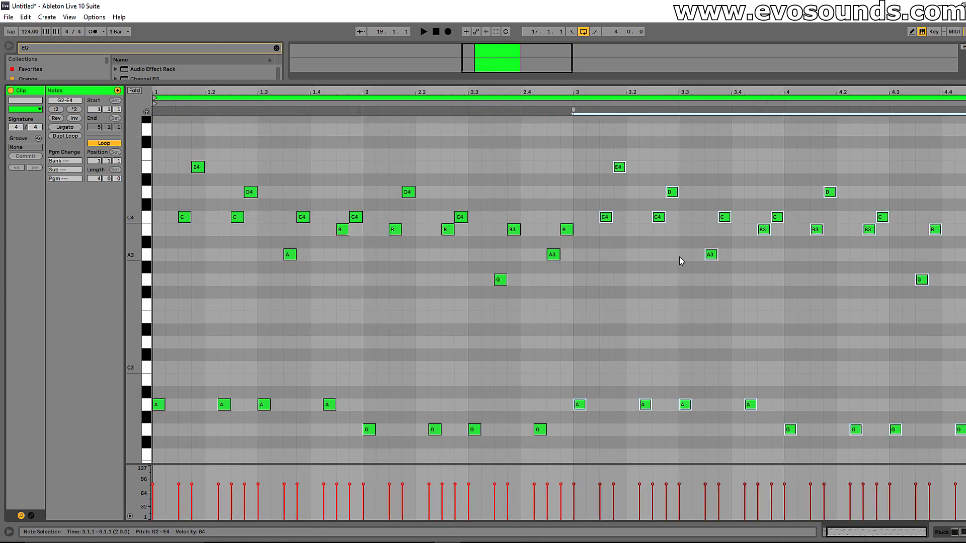
key("Down")
key("Down")
scroll(572, 287, "down", 5)
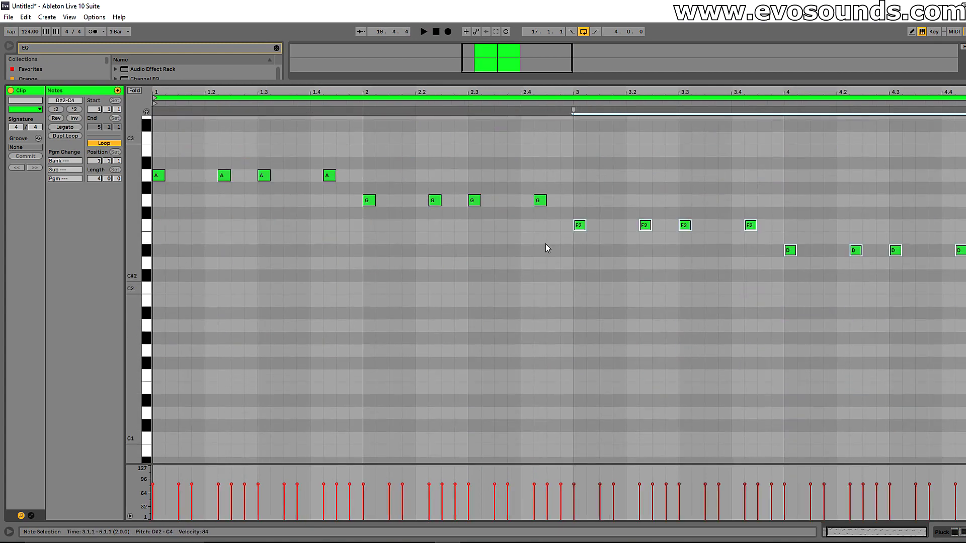
scroll(540, 127, "up", 3)
key("space")
left_click_drag(535, 84, 534, 43)
scroll(806, 318, "up", 4)
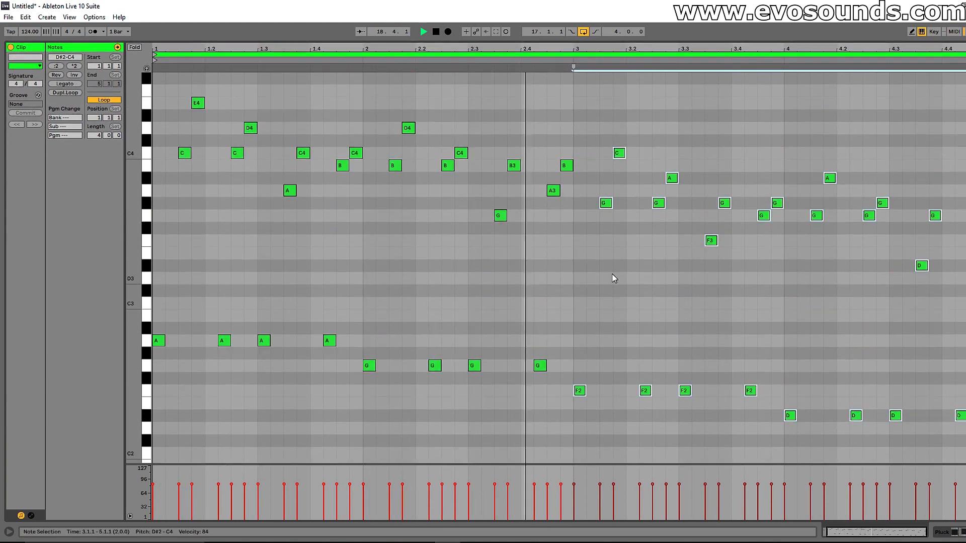
key("space")
Raise bar 3's G#3 notes to A3 and its A#3 to B3, lower all of bar 4 three semitones to start on C2, and audition
scroll(589, 321, "up", 1)
left_click(592, 375)
left_click_drag(597, 248, 739, 231)
left_click_drag(584, 233, 778, 238)
key("space")
scroll(841, 309, "down", 1)
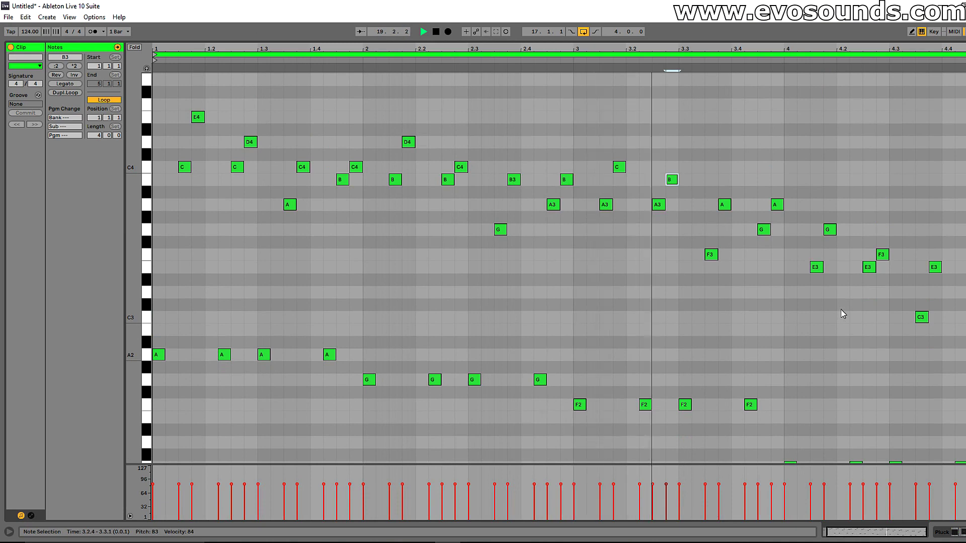
scroll(843, 313, "down", 2)
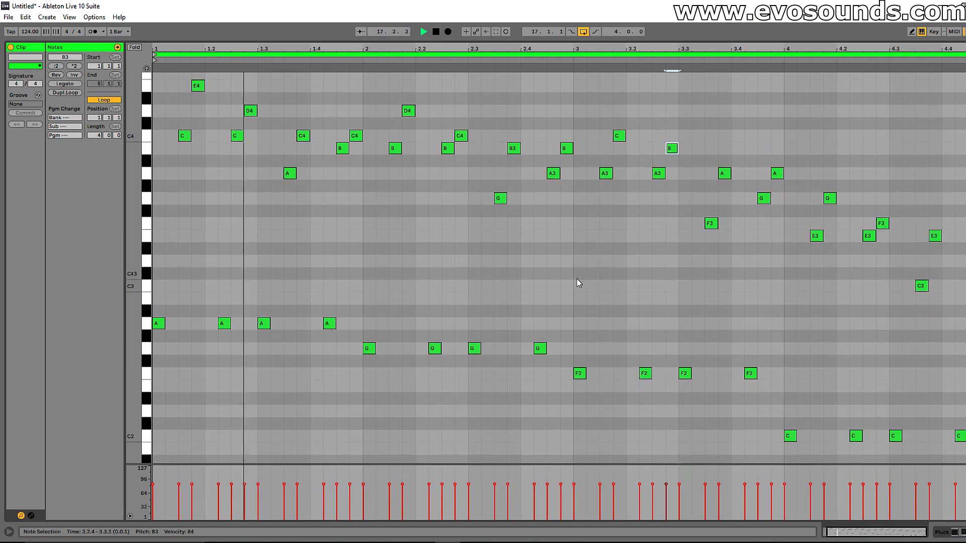
scroll(576, 278, "up", 2)
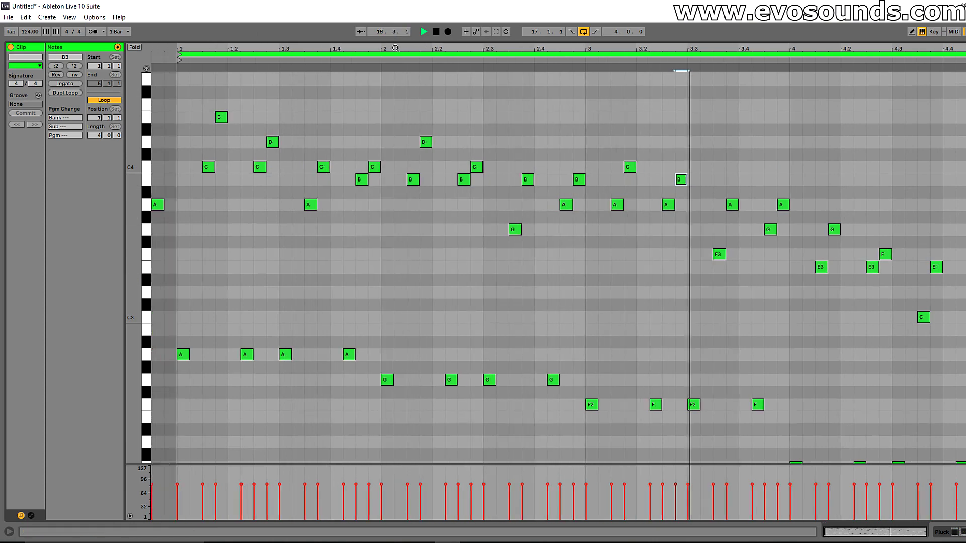
scroll(530, 201, "down", 3)
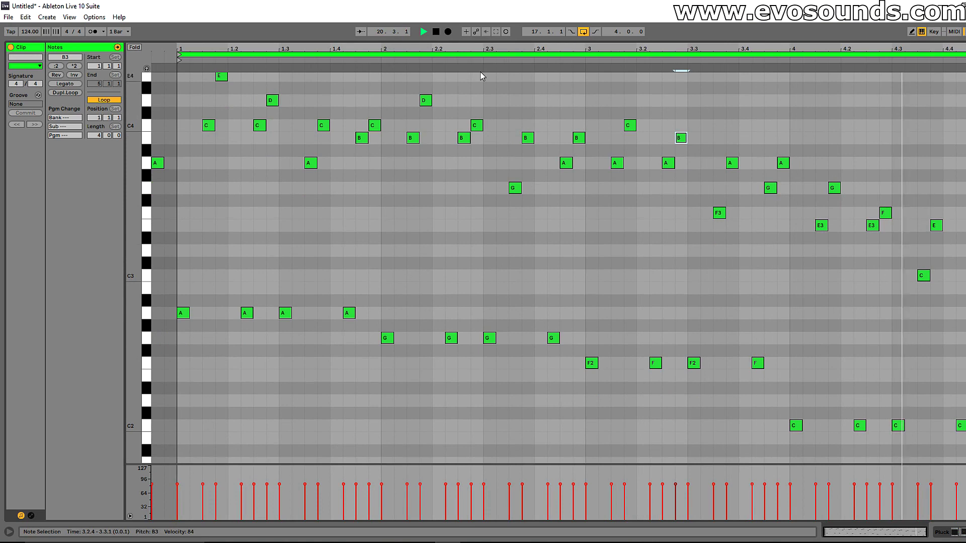
Lower the Pluck track's EQ Eight low cut to 31 Hz and review the effects of its Serum preset during playback
key("Tab")
key("space")
left_click(848, 135)
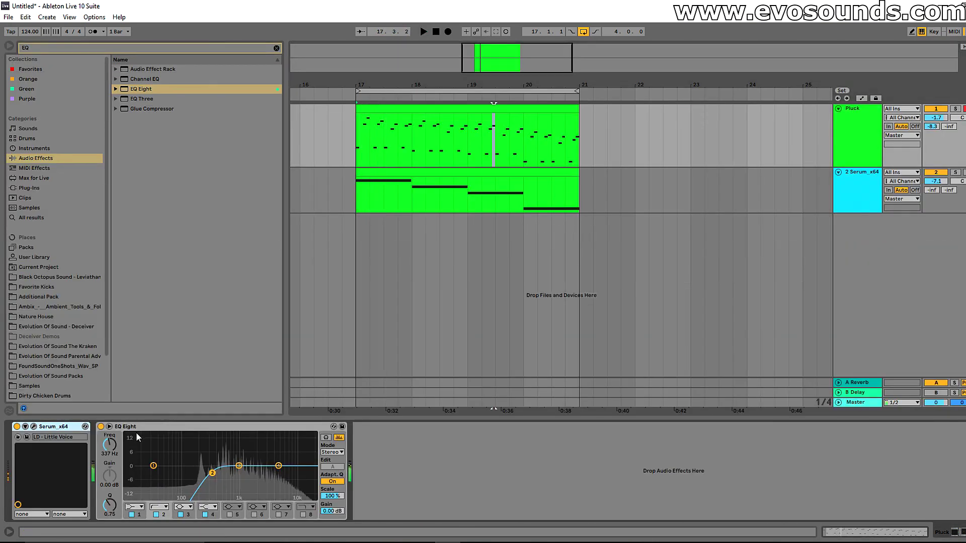
left_click(26, 426)
left_click(34, 426)
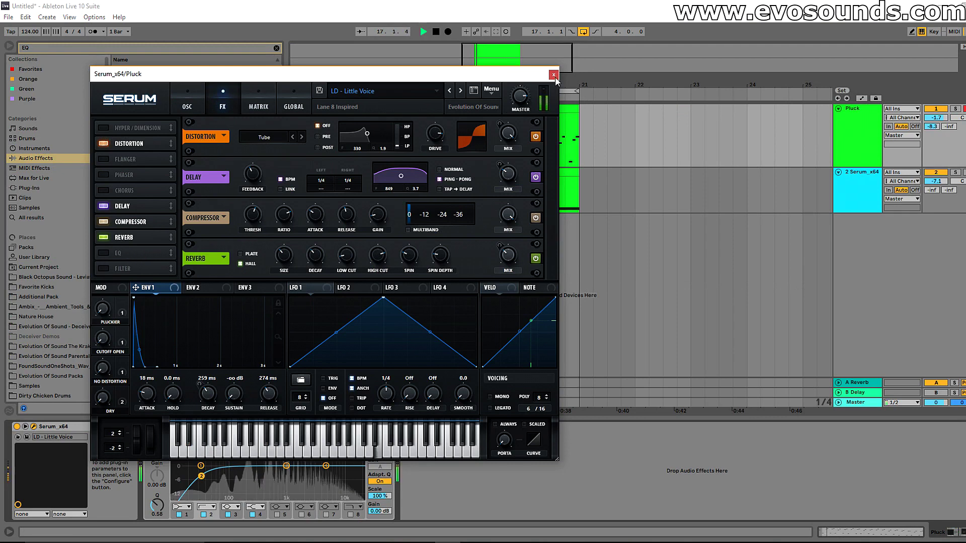
left_click(607, 86)
key("space")
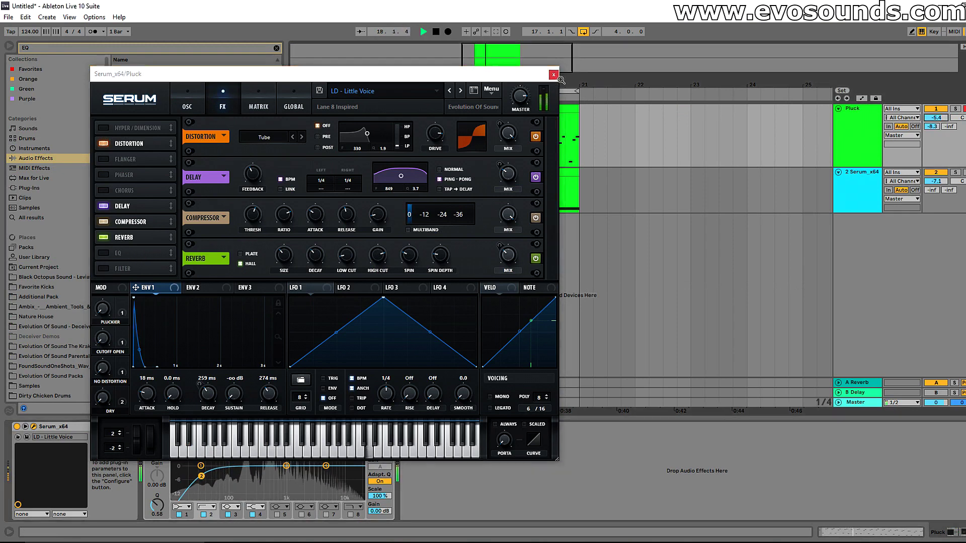
key("ctrl+alt+p")
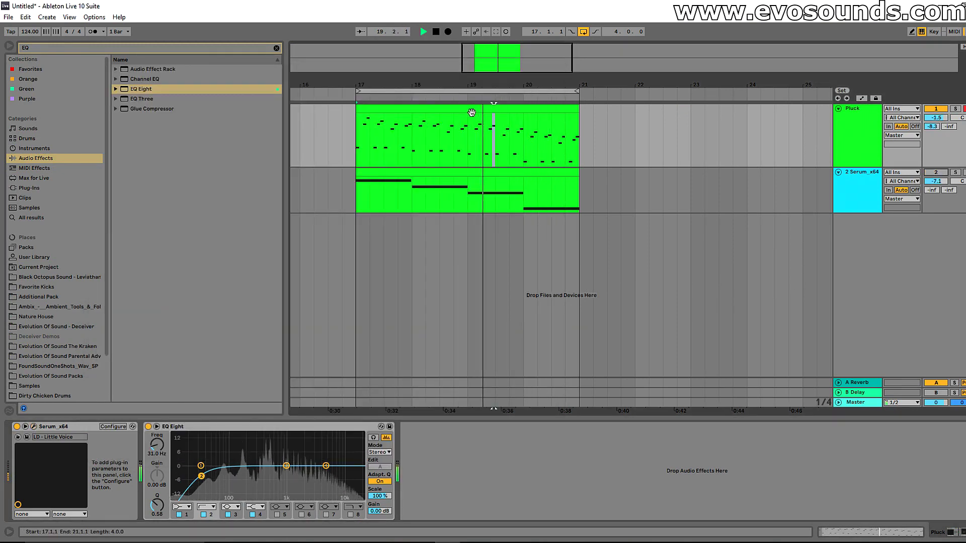
Reopen the Pluck clip in an enlarged note editor and lower the E4 at 1.1.4 to D4
double_click(545, 146)
left_click_drag(665, 297, 666, 108)
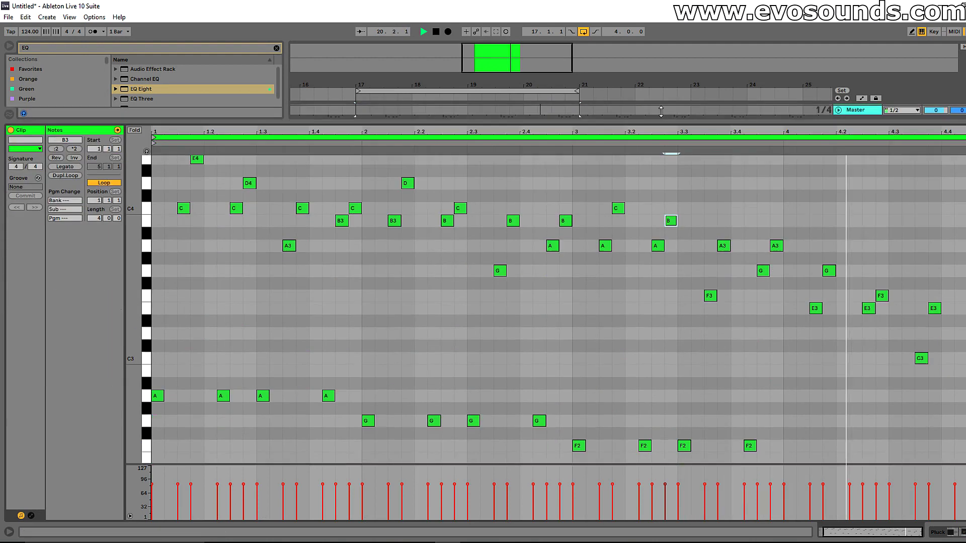
scroll(662, 302, "up", 2)
left_click(208, 239)
left_click_drag(198, 180, 196, 205)
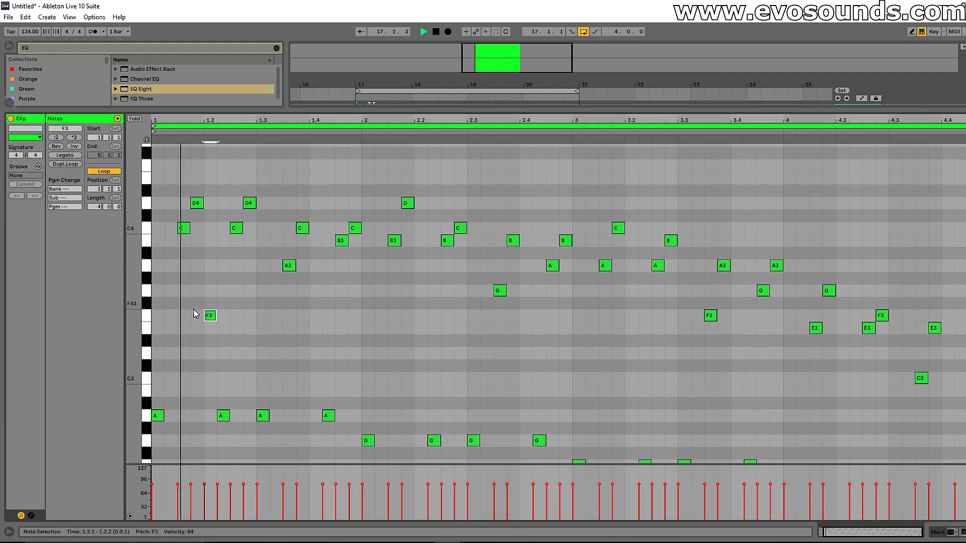
double_click(253, 317)
key("space")
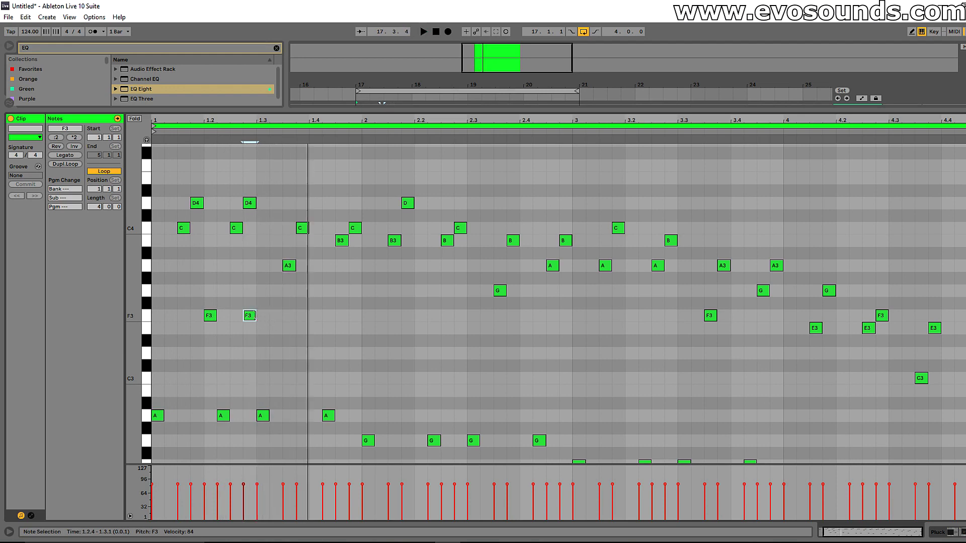
double_click(214, 317)
double_click(246, 316)
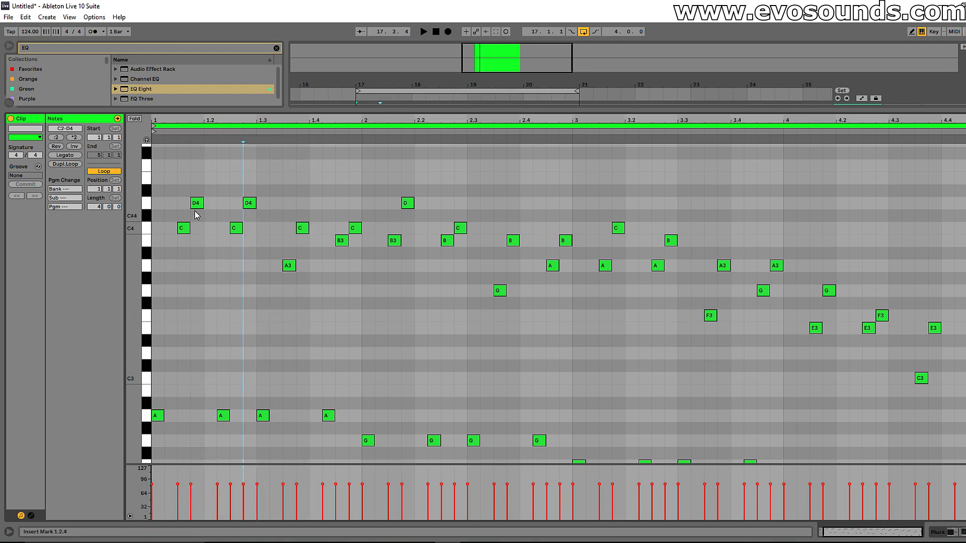
Fill the gaps in bar 1 with F3 notes at 1.1.2, 1.2.1, 1.3.2 and 1.4.1, auditioning as they are added
scroll(174, 281, "up", 2)
double_click(169, 284)
left_click_drag(170, 287, 180, 340)
key("space")
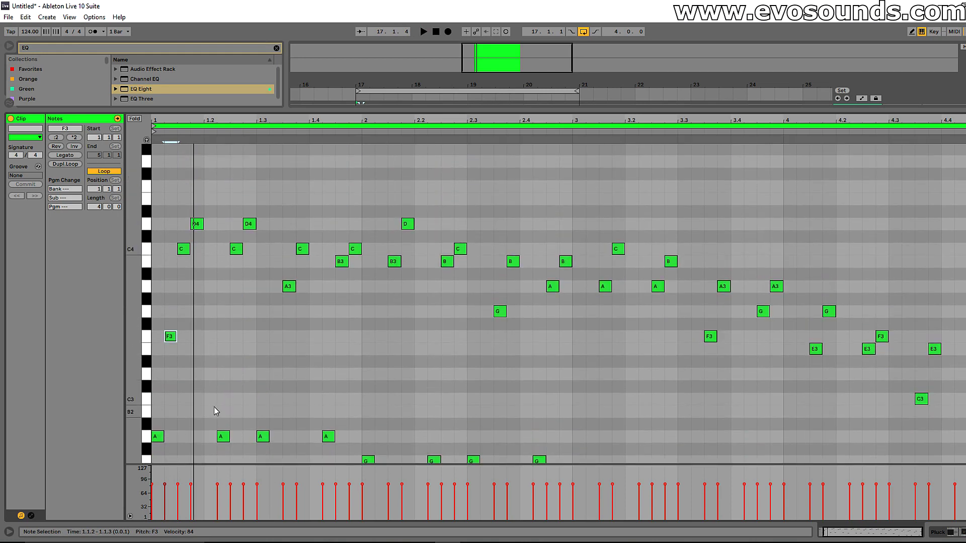
left_click(212, 403)
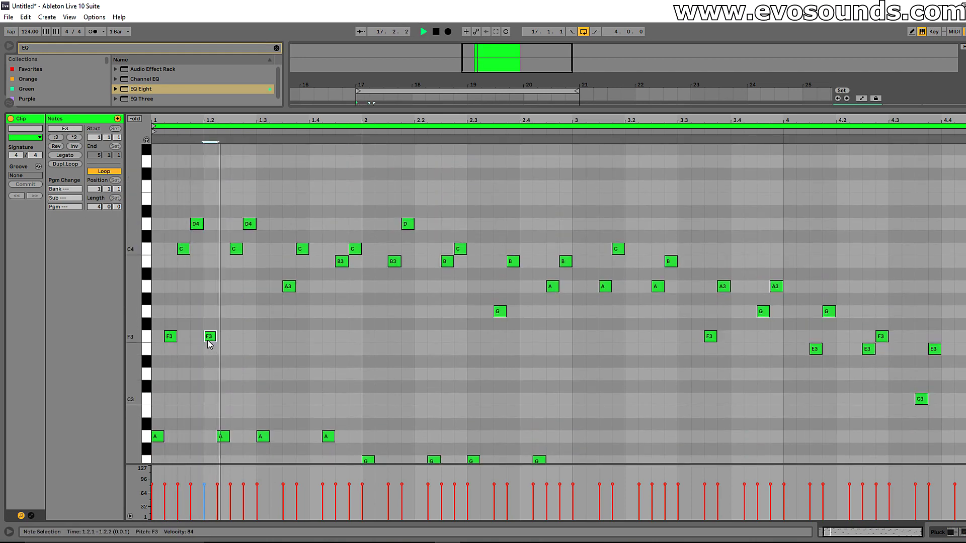
scroll(254, 339, "down", 3)
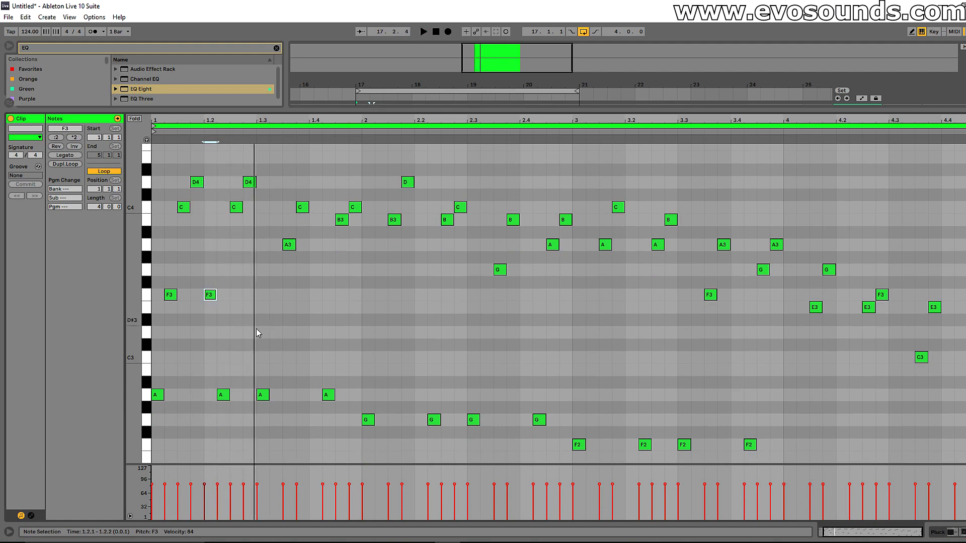
double_click(274, 297)
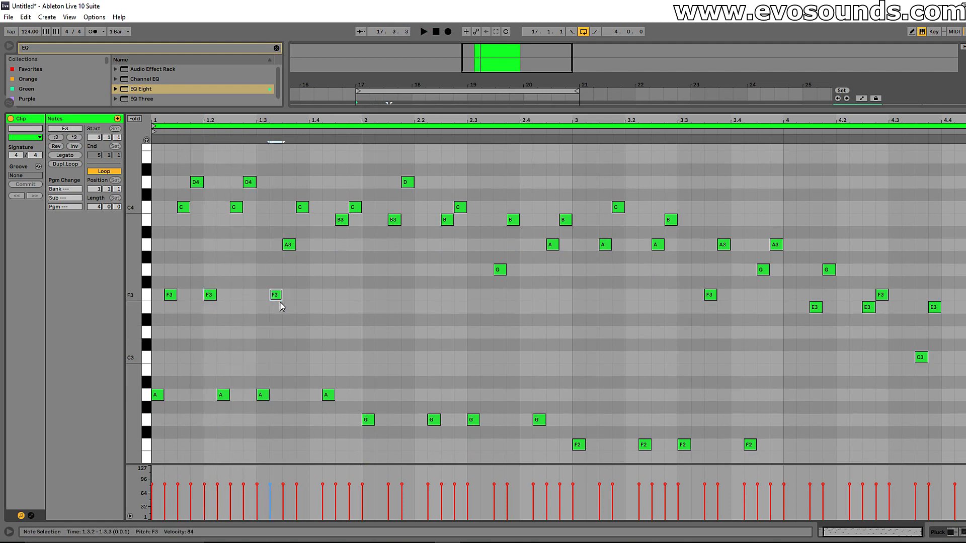
double_click(317, 298)
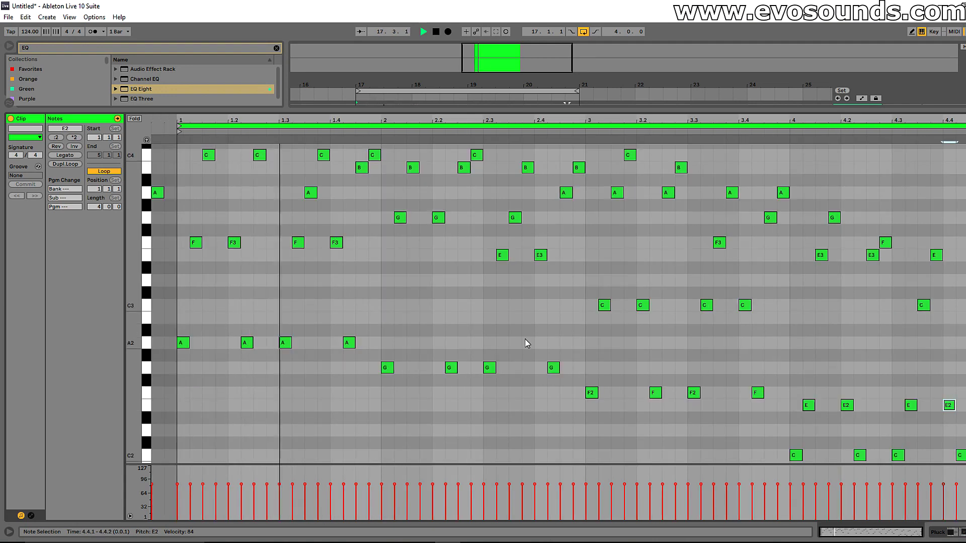
Raise the low cut in the Pluck track's EQ Eight to 119 Hz
scroll(393, 313, "up", 2)
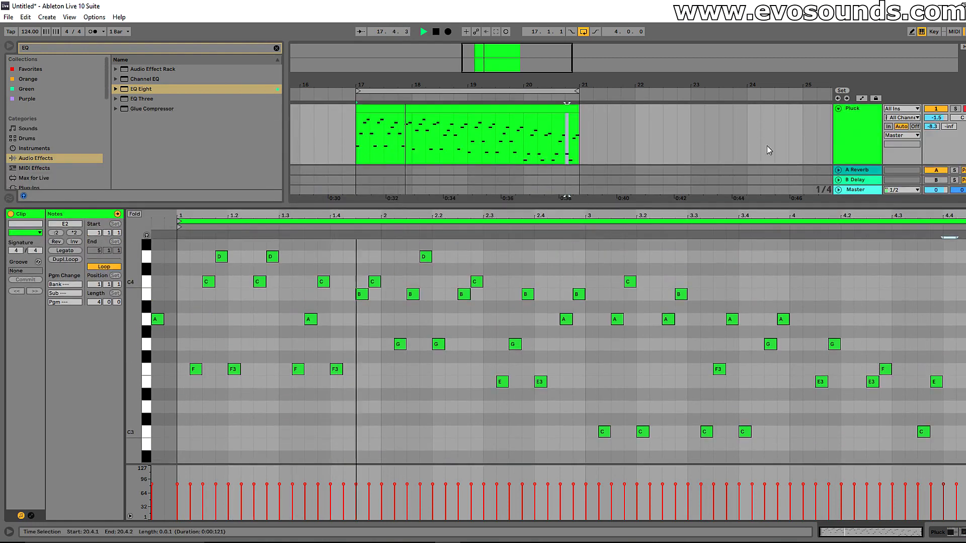
left_click(841, 142)
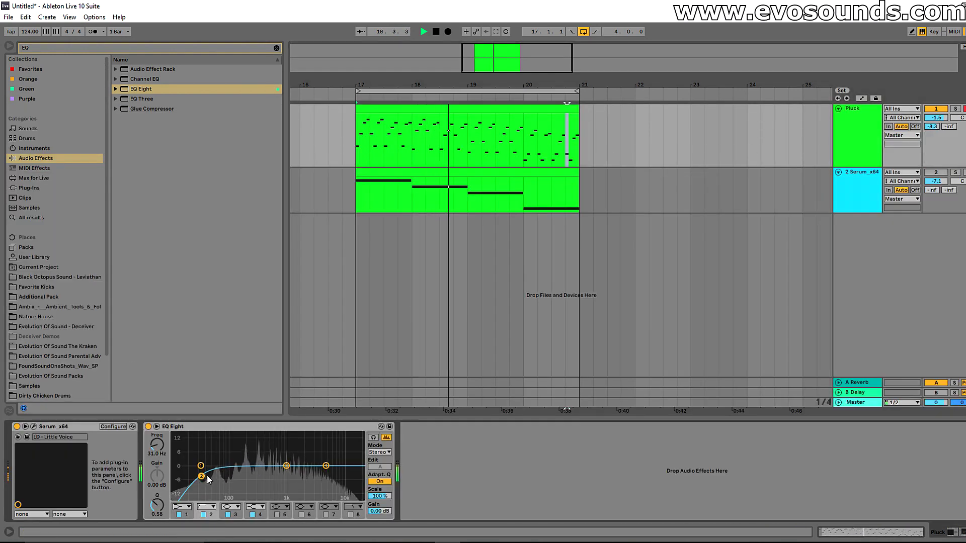
left_click_drag(201, 476, 234, 479)
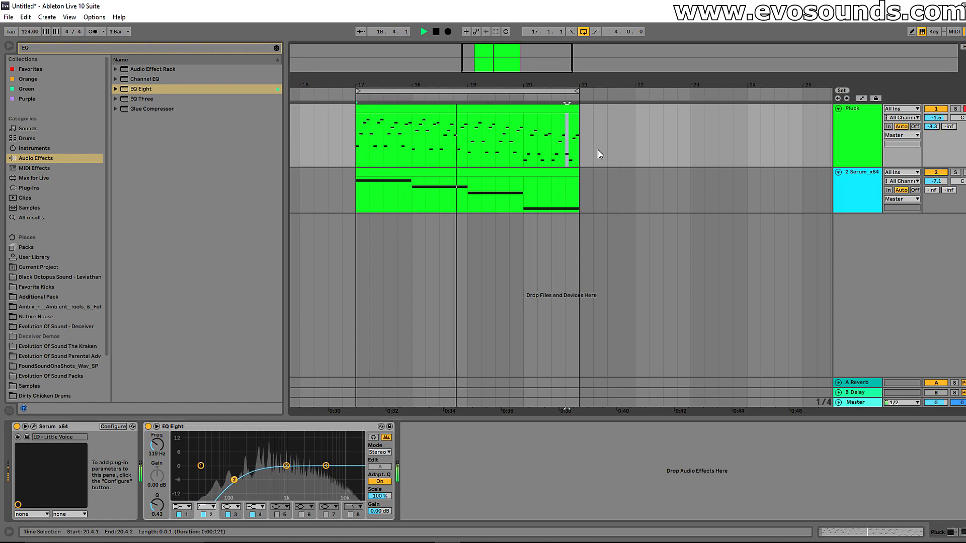
Lower the D4 at 2.1.4 to C4 and the C4 at 3.1.4 to B3 in the Pluck clip
double_click(503, 108)
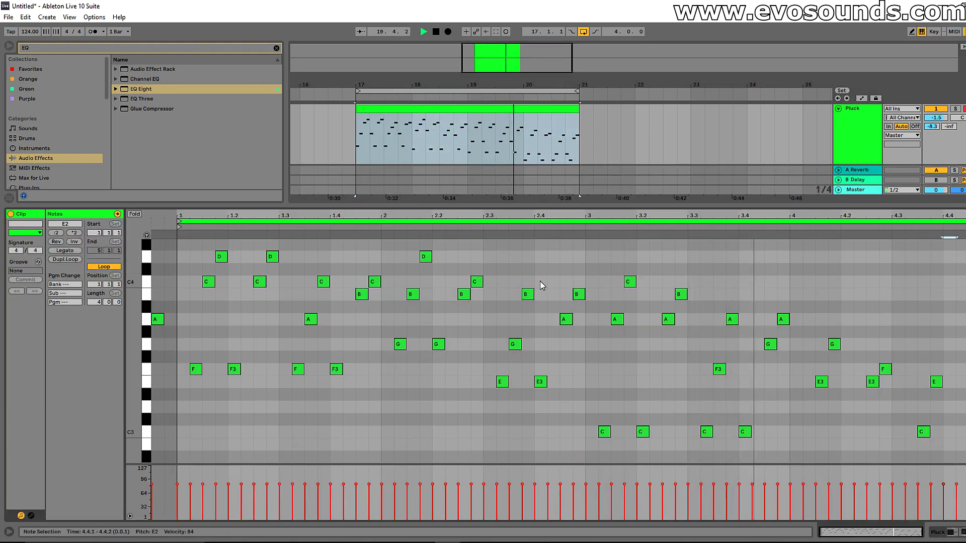
scroll(539, 281, "up", 3)
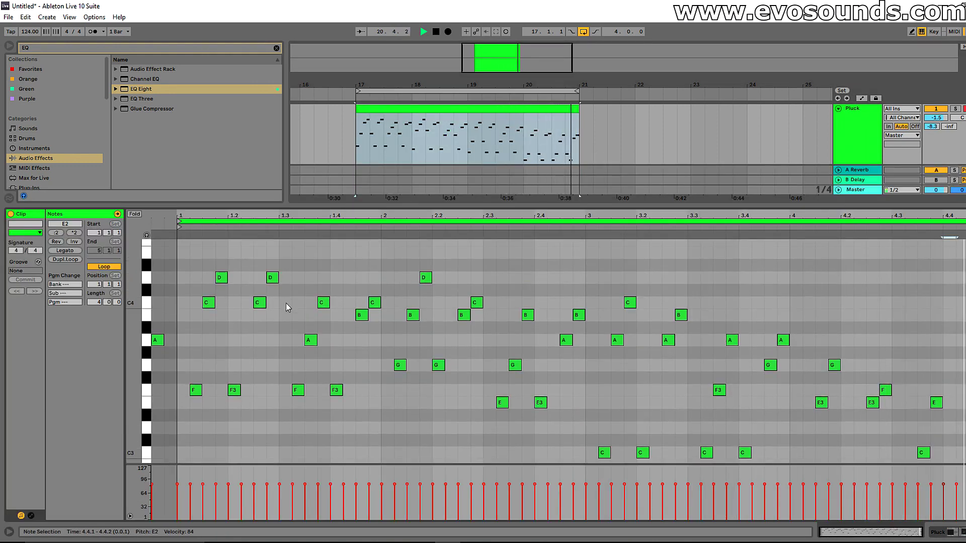
scroll(285, 303, "up", 3)
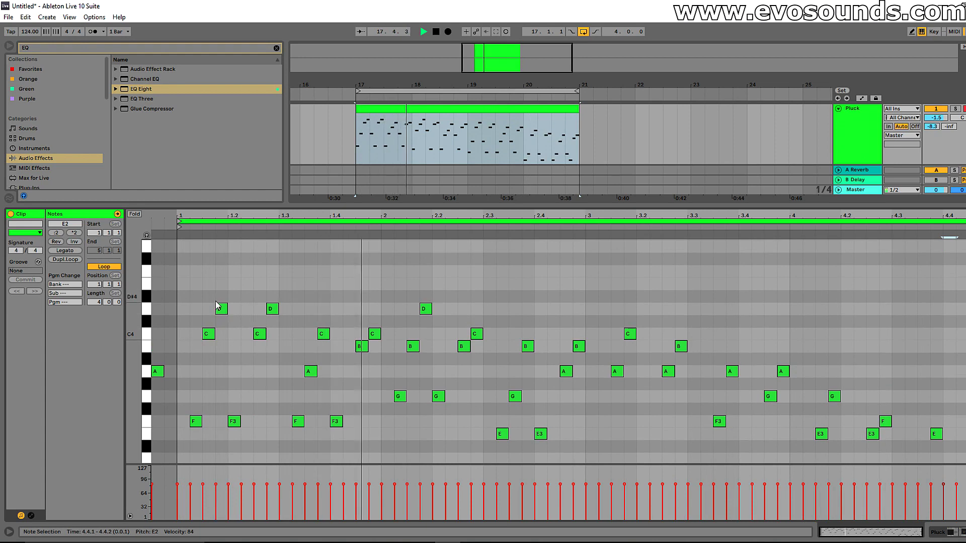
scroll(218, 307, "down", 5)
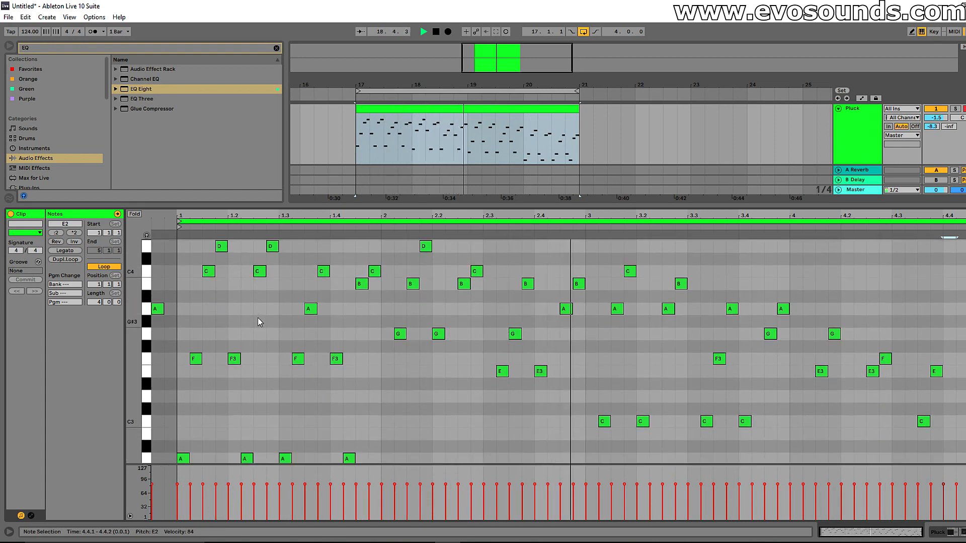
scroll(258, 318, "up", 4)
key("space")
left_click(425, 288)
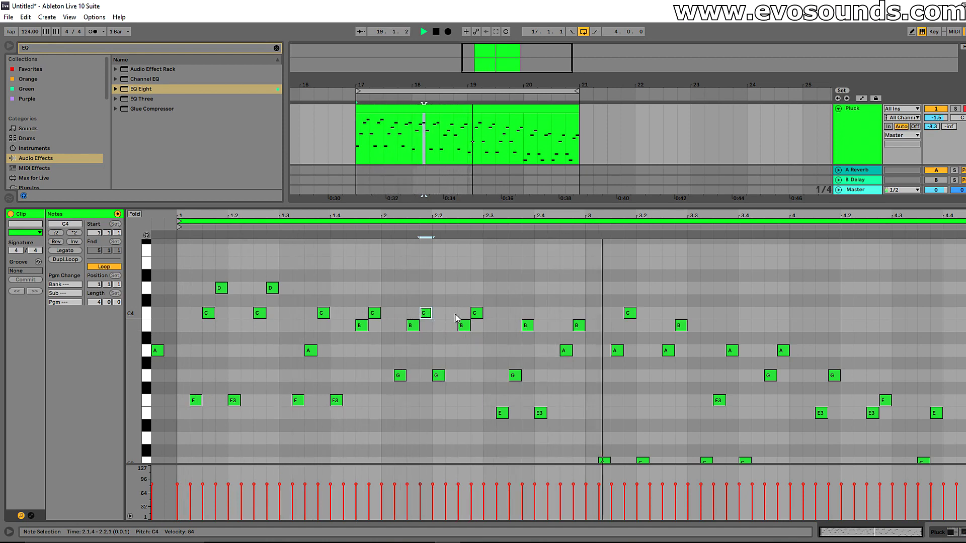
left_click_drag(629, 313, 629, 325)
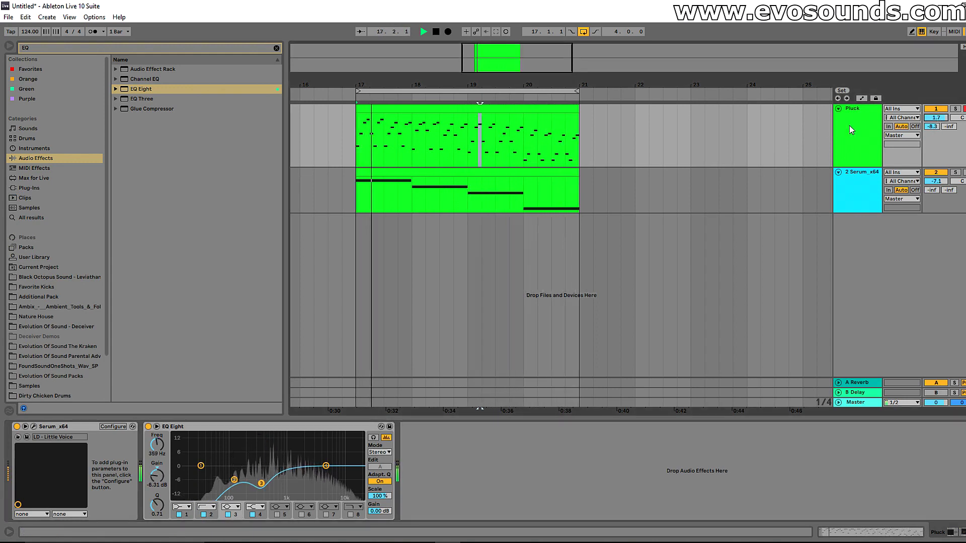
Select the notes of the Pluck clip, stretch them to twice the time so they span eight bars, and audition the slower pattern
left_click(387, 110)
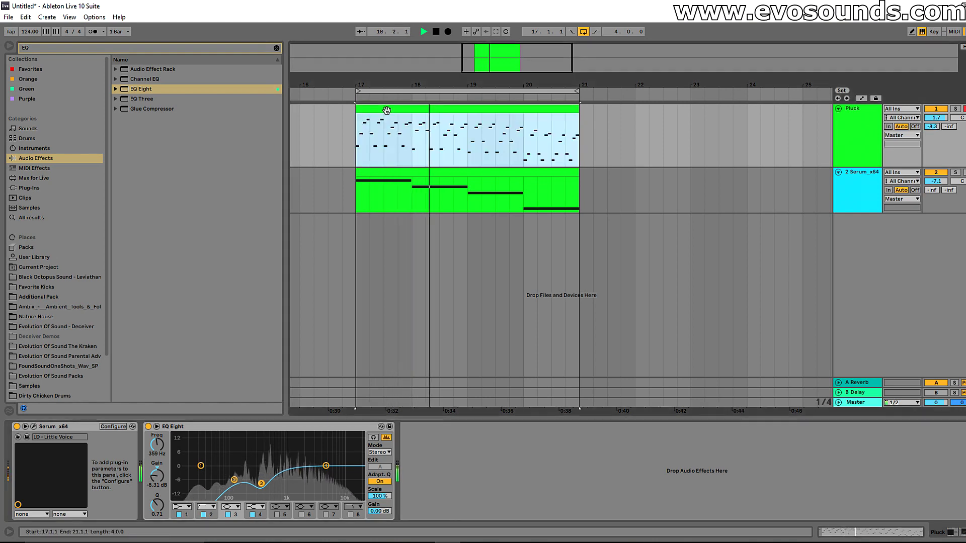
double_click(386, 110)
left_click_drag(588, 204, 587, 89)
scroll(272, 324, "down", 1)
left_click_drag(150, 344, 161, 387)
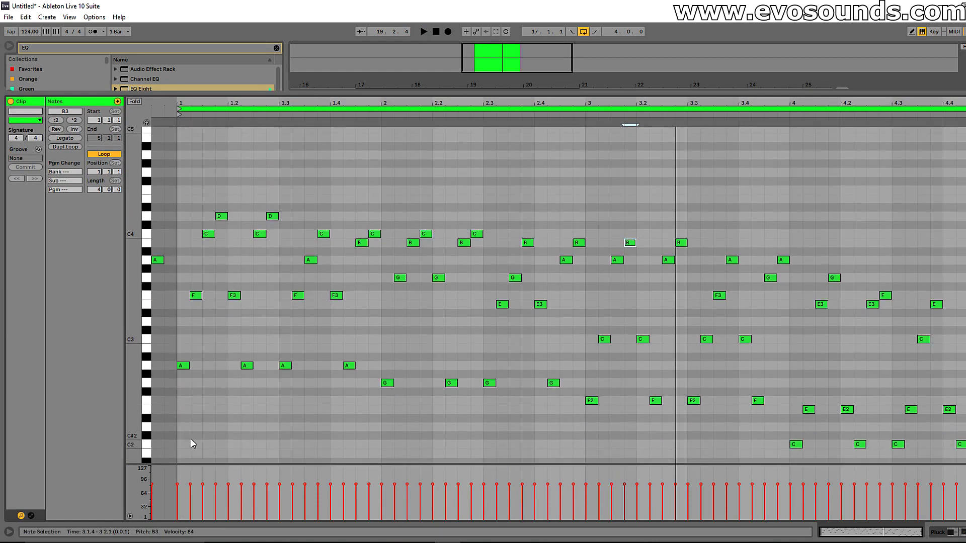
scroll(194, 448, "down", 1)
key("ctrl+a")
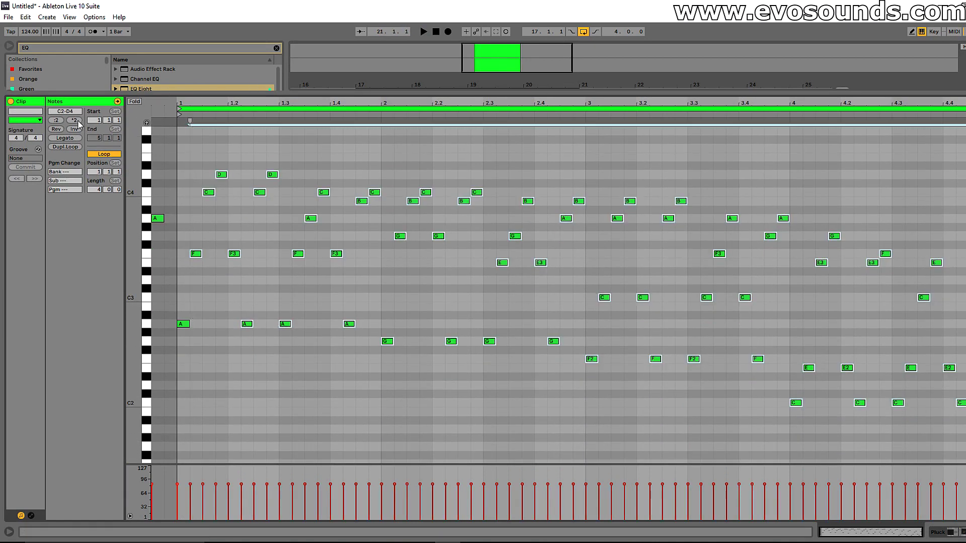
left_click(75, 119)
key("space")
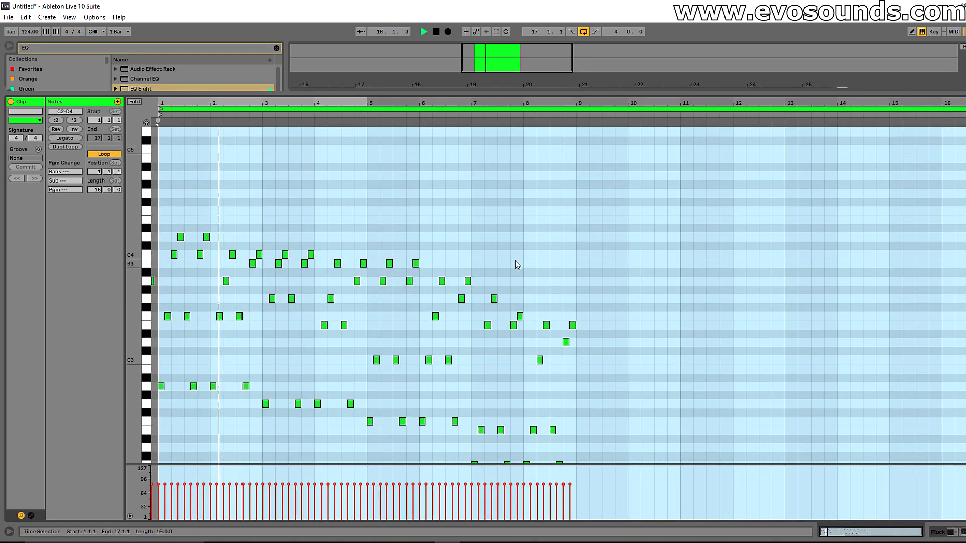
scroll(515, 261, "down", 1)
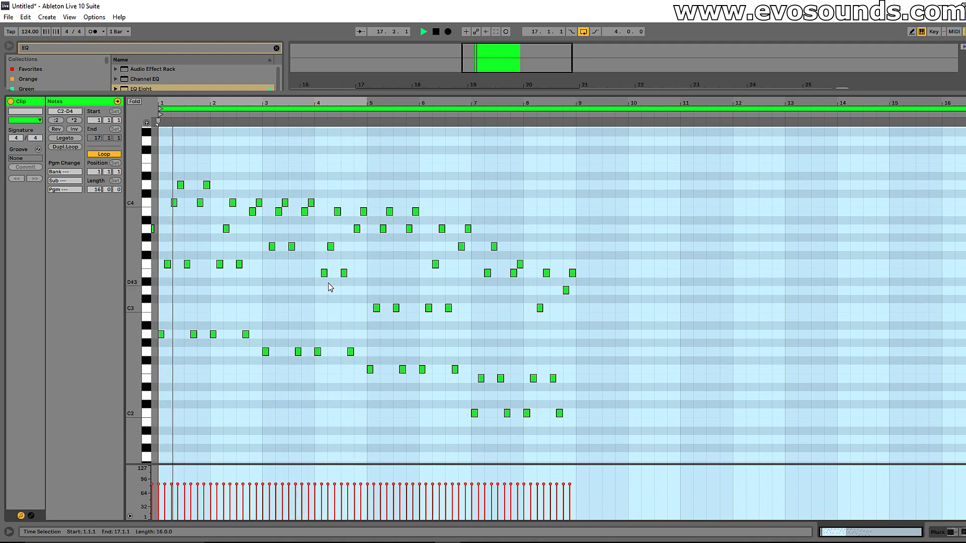
Extend the Pluck clip to bar 25 and lengthen the arrangement loop to eight bars, from bar 17 to 25
left_click_drag(442, 95, 432, 405)
left_click_drag(571, 119, 790, 121)
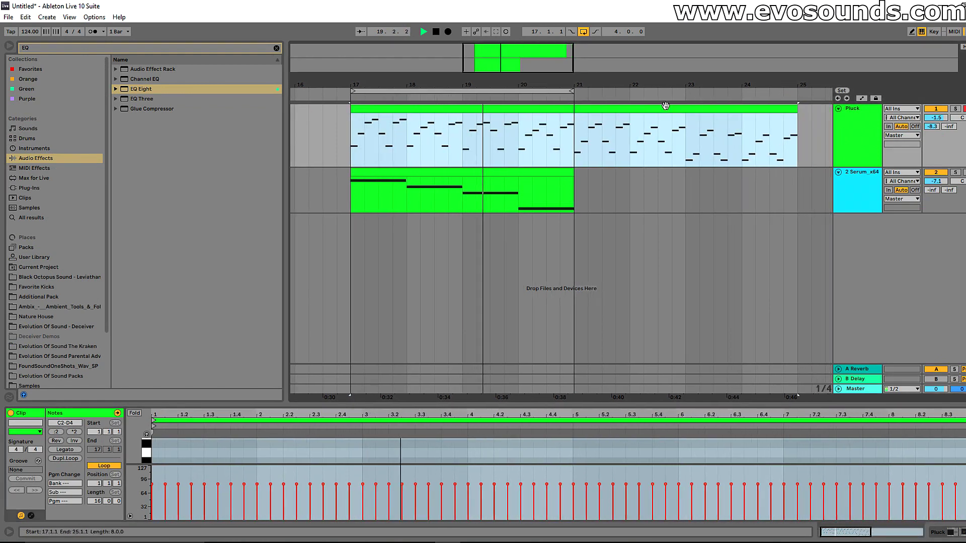
left_click_drag(572, 91, 795, 91)
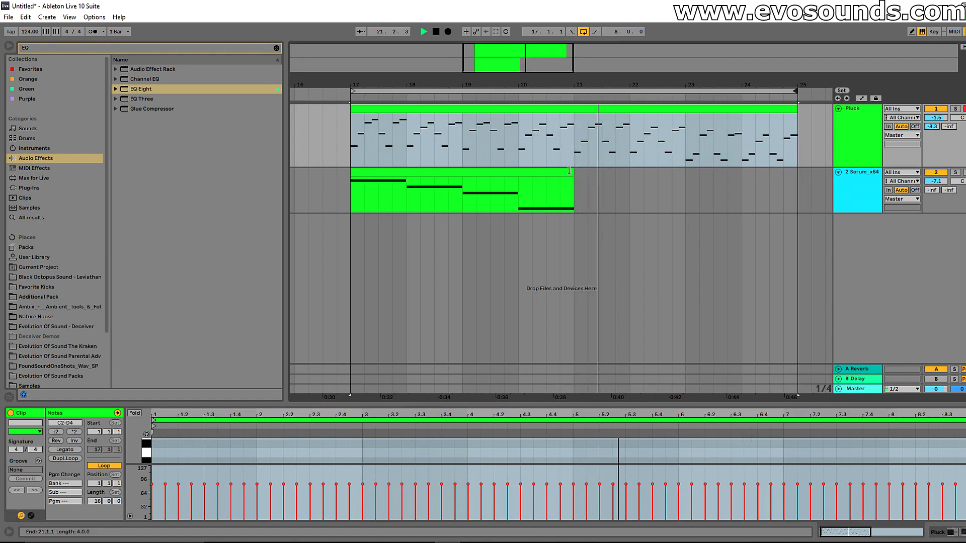
key("ctrl+a")
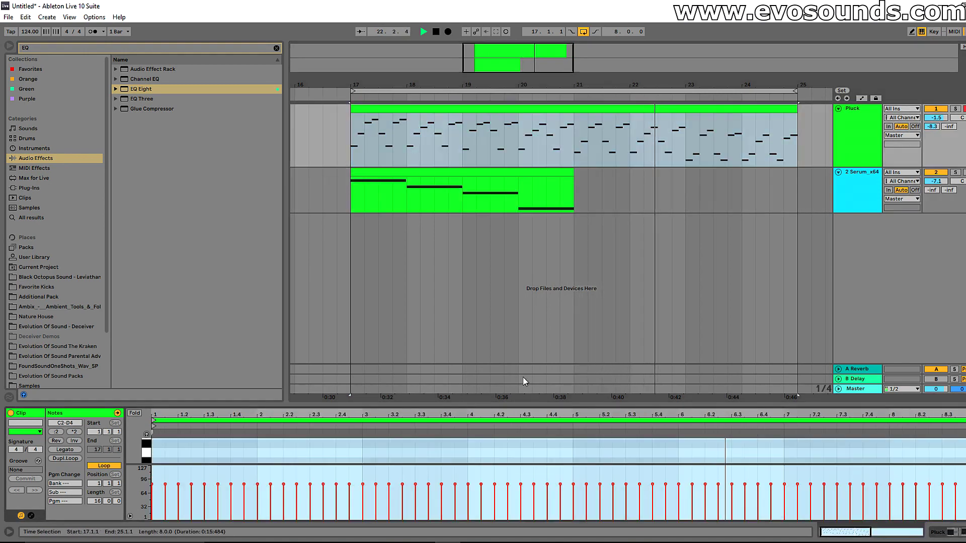
left_click_drag(543, 405, 654, 105)
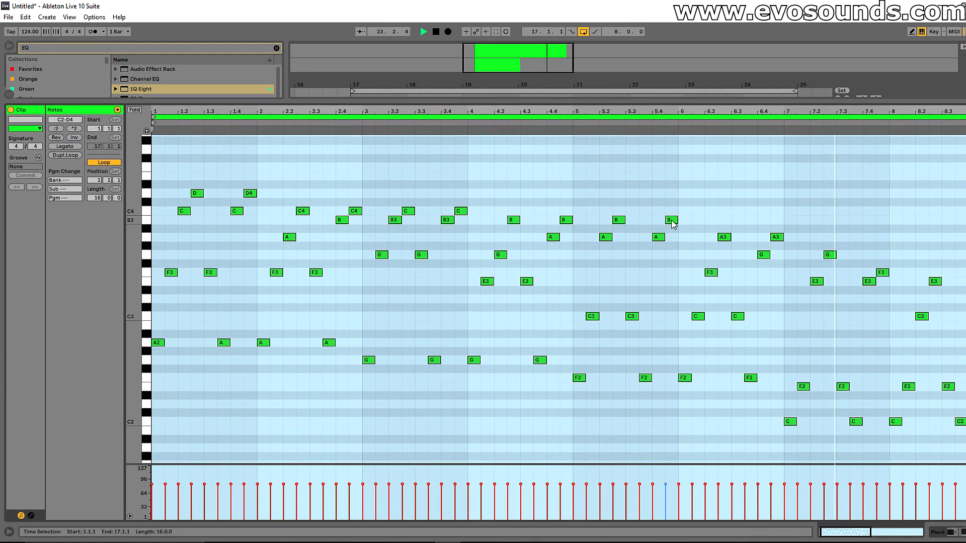
scroll(774, 299, "down", 3)
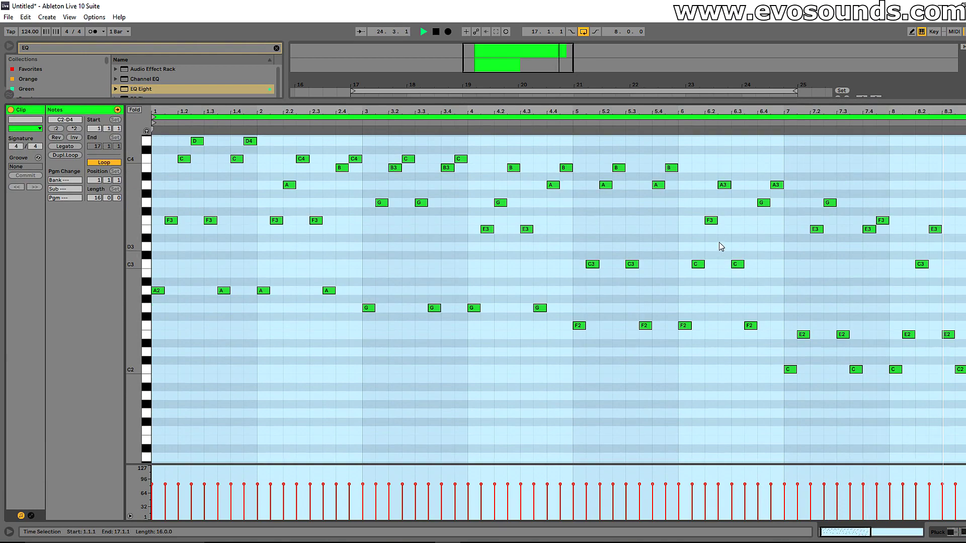
Stop playback, extend the 2 Serum_x64 clip to bar 25 and consolidate it into one eight-bar clip
left_click_drag(689, 104, 671, 247)
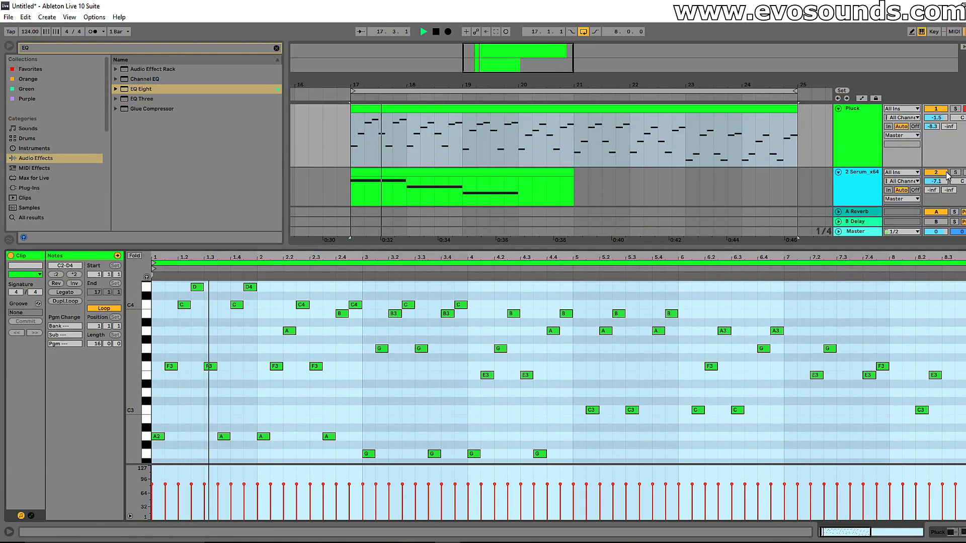
left_click(557, 132)
left_click_drag(393, 246, 450, 298)
key("space")
left_click(462, 186)
left_click_drag(360, 199, 731, 214)
left_click_drag(792, 206, 796, 206)
key("ctrl+j")
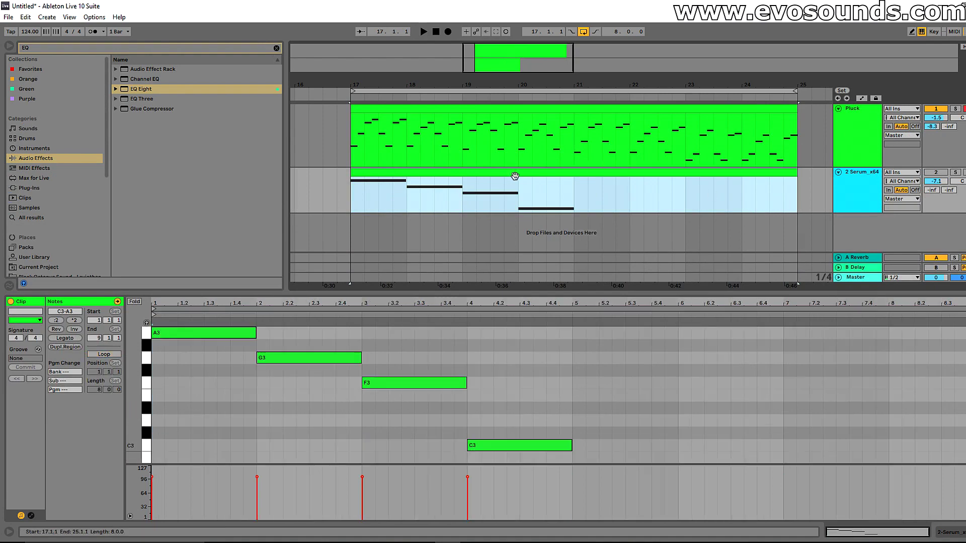
Examine the Pluck clip's notes in two-bar groups to see which pitches fall over each chord
left_click_drag(504, 294, 503, 167)
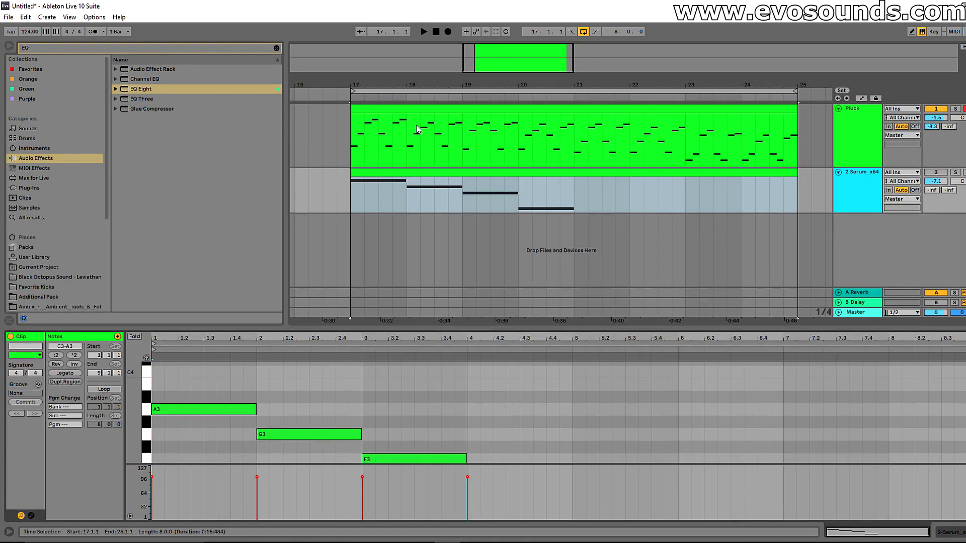
left_click(420, 109)
left_click_drag(466, 323, 564, 116)
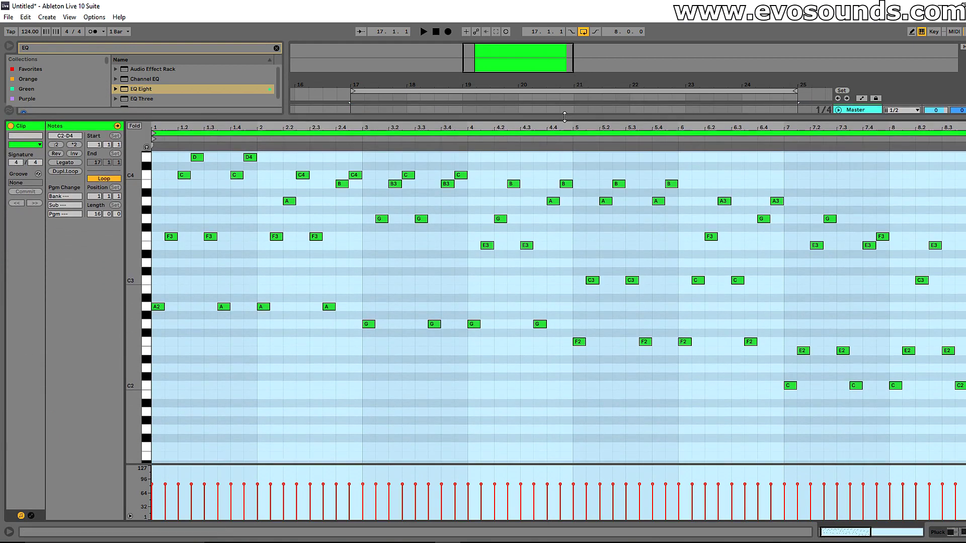
left_click(349, 258)
scroll(335, 364, "up", 3)
left_click_drag(352, 378, 215, 186)
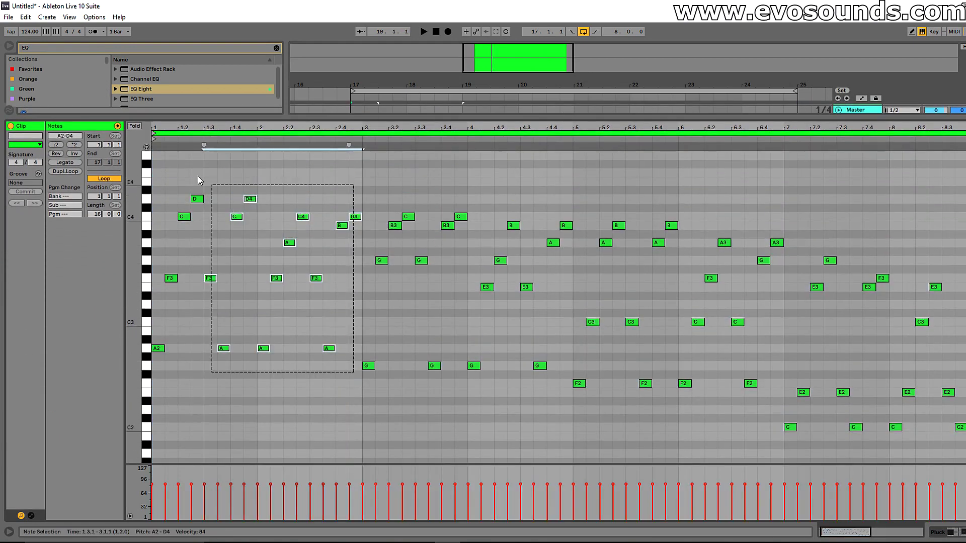
left_click_drag(365, 388, 563, 175)
left_click_drag(573, 405, 799, 250)
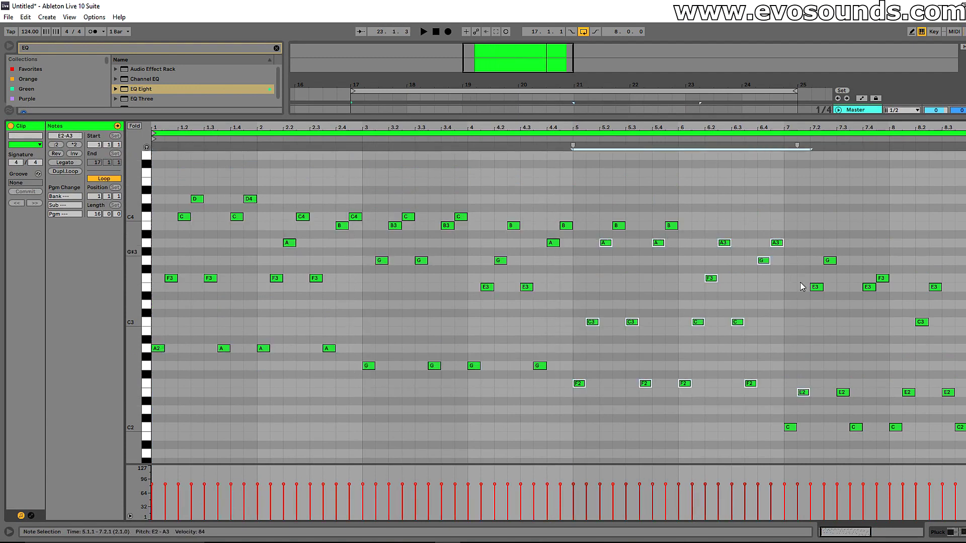
left_click_drag(714, 121, 715, 276)
Lower the bar 2 note of the 2 Serum_x64 clip to D3, reactivate that track and audition the change
left_click(382, 173)
left_click(247, 355)
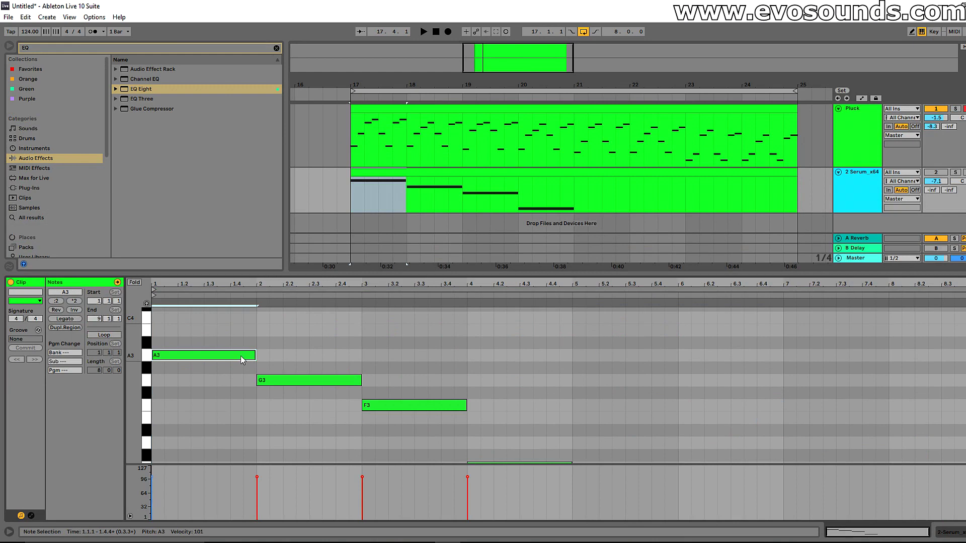
left_click_drag(270, 380, 295, 444)
key("space")
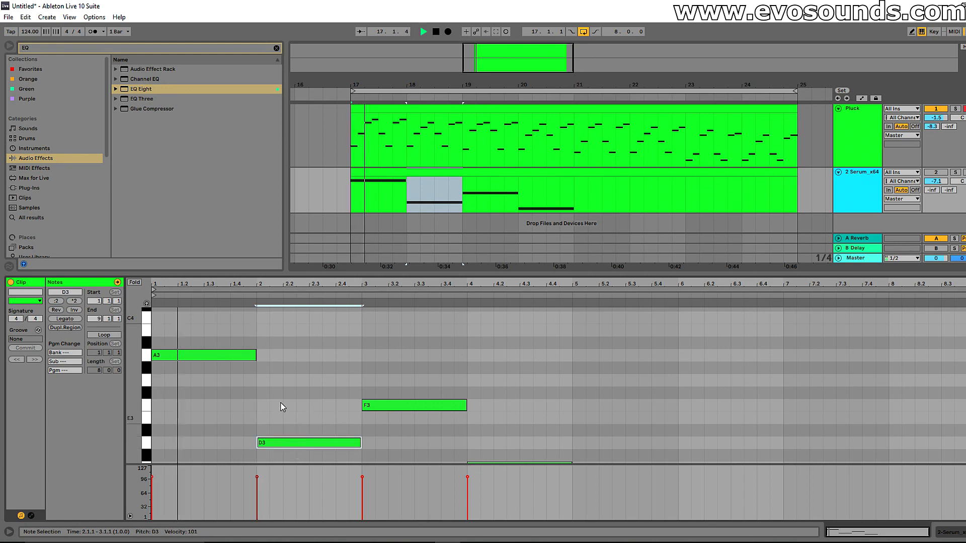
left_click(936, 172)
key("space")
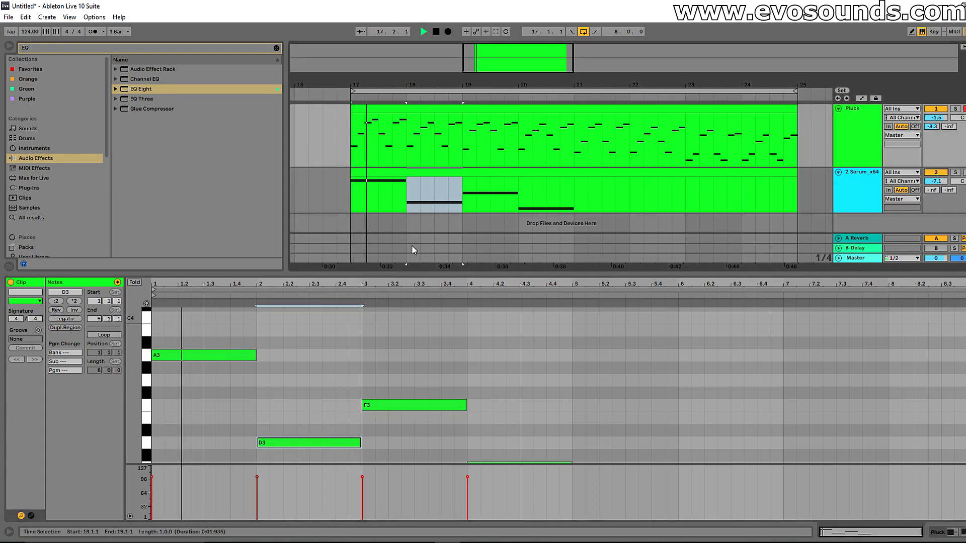
left_click(300, 445)
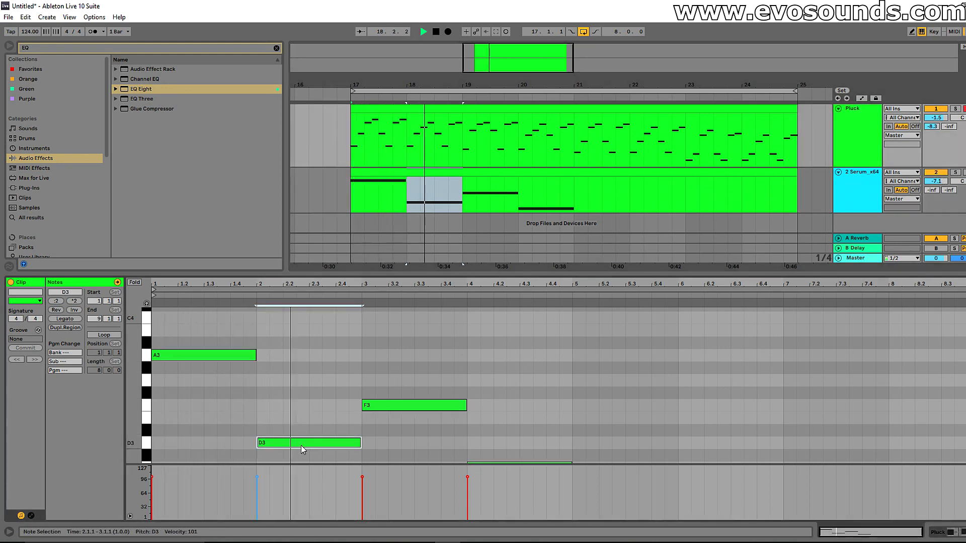
scroll(352, 413, "down", 3)
left_click(371, 376)
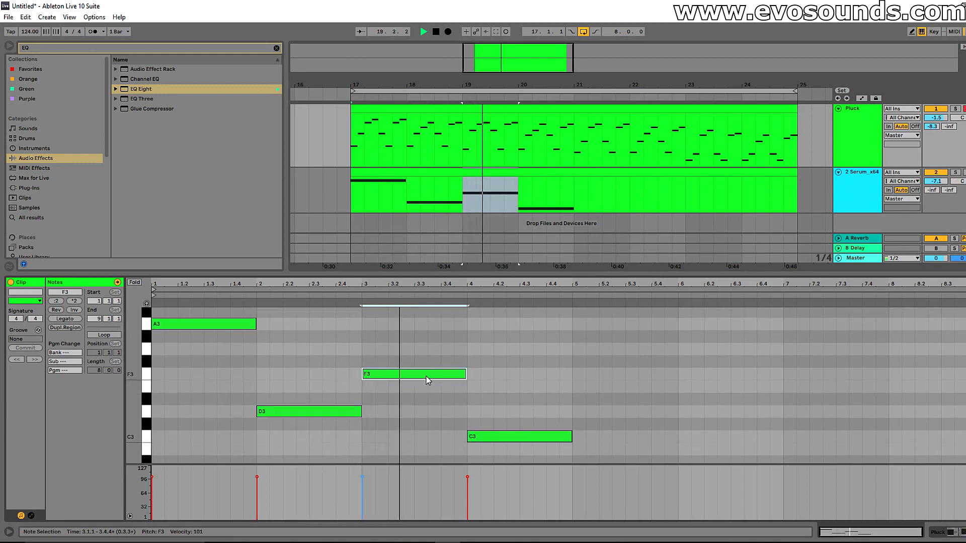
Check the low Pluck notes, lower the bar 3 note of the 2 Serum_x64 clip to C3 and audition it
left_click(503, 110)
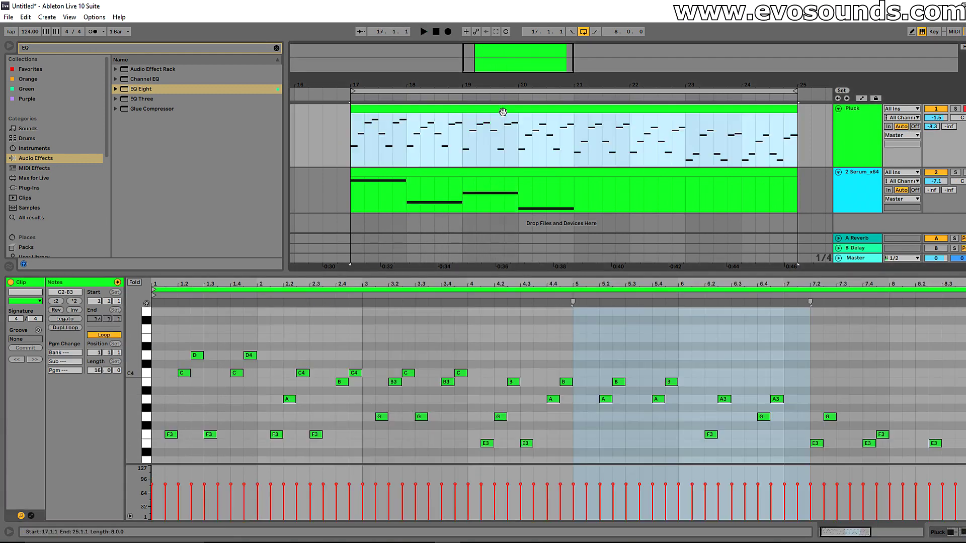
scroll(391, 406, "down", 5)
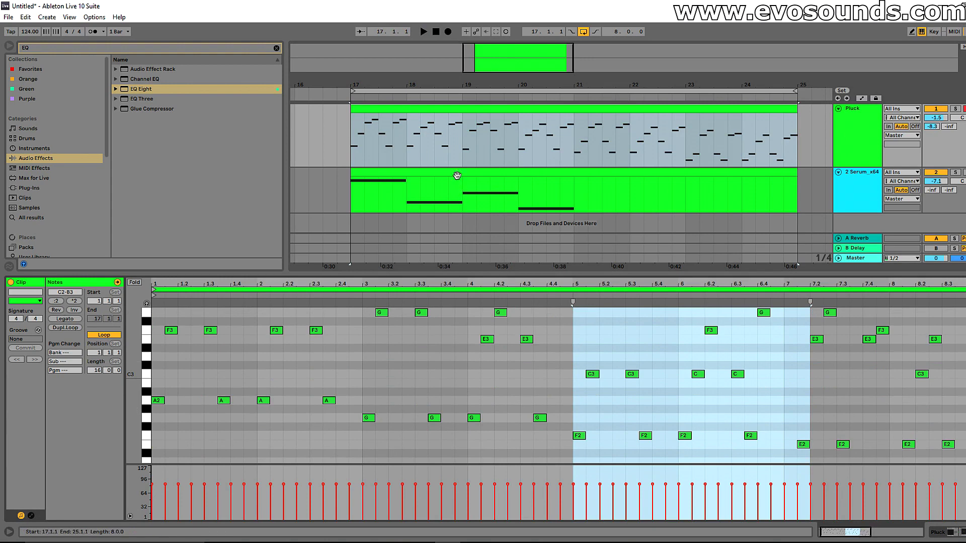
left_click(457, 175)
left_click_drag(397, 375, 402, 432)
key("space")
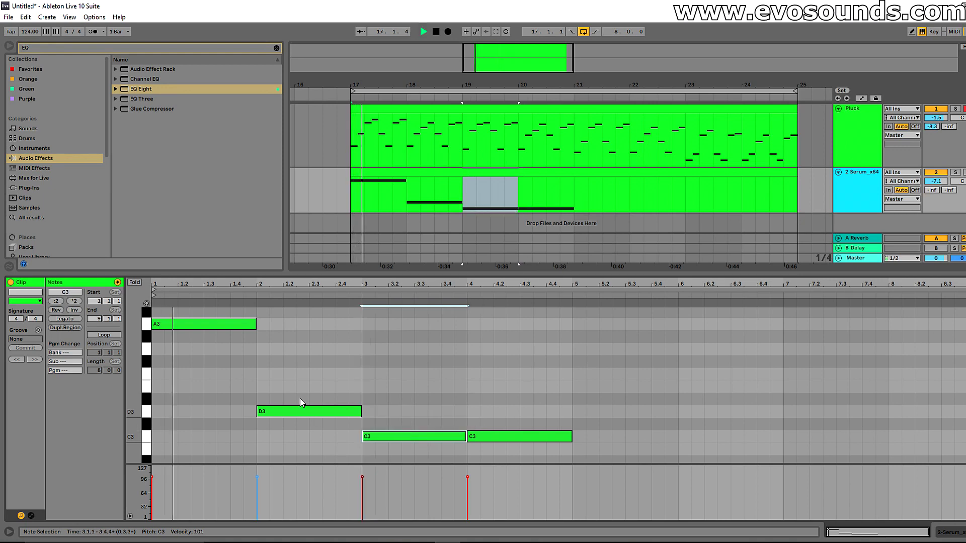
left_click(289, 410)
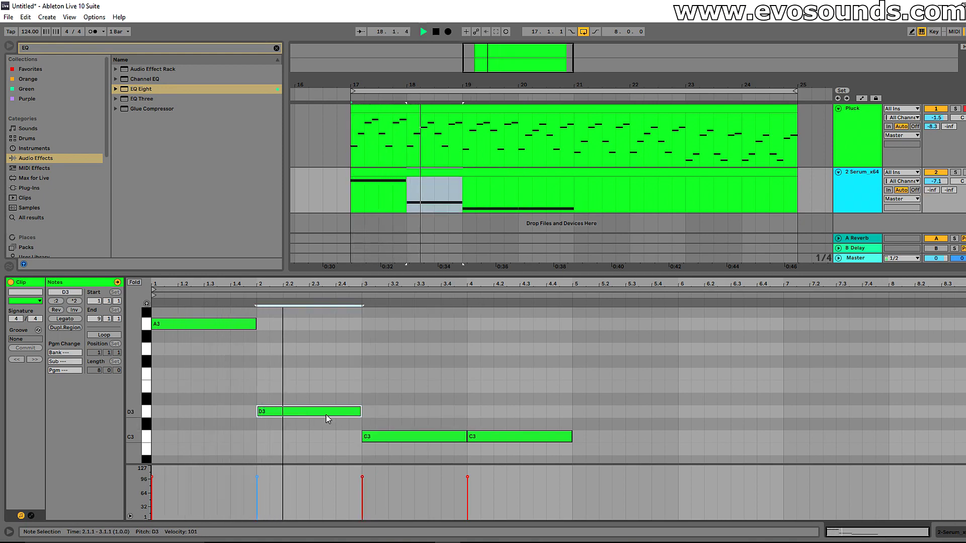
left_click(373, 436)
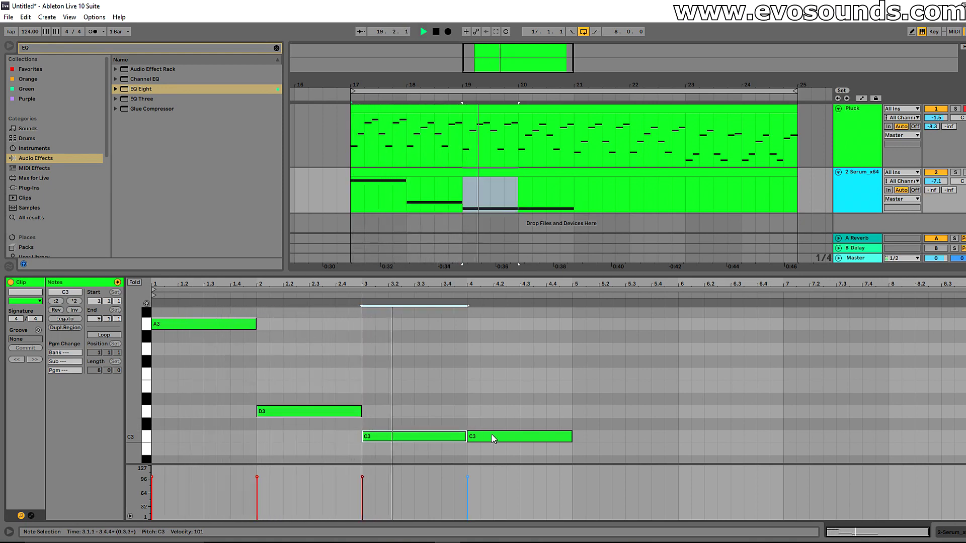
Raise the bar 4 note of the 2 Serum_x64 clip to E3 and duplicate the four notes into bars 5 to 8
left_click_drag(496, 438, 498, 392)
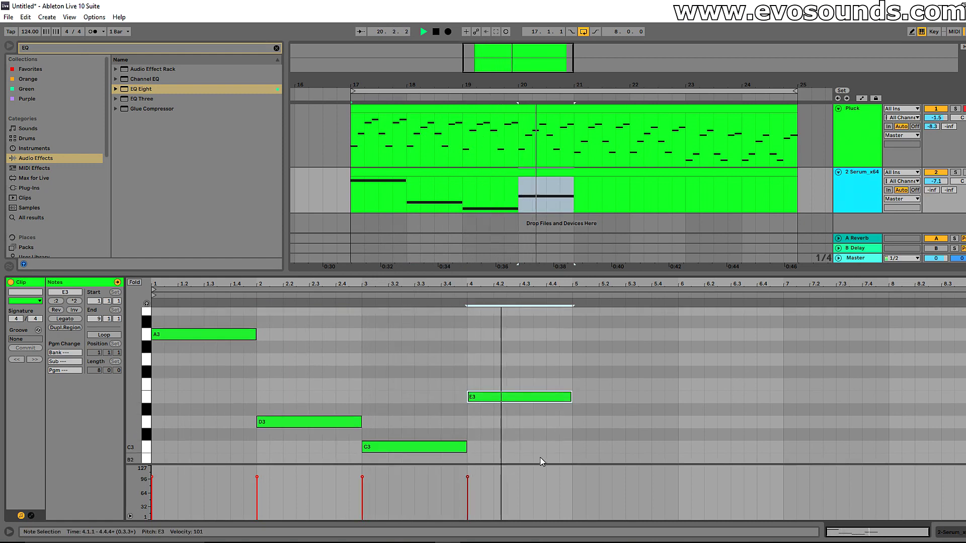
key("ctrl+a")
key("ctrl+d")
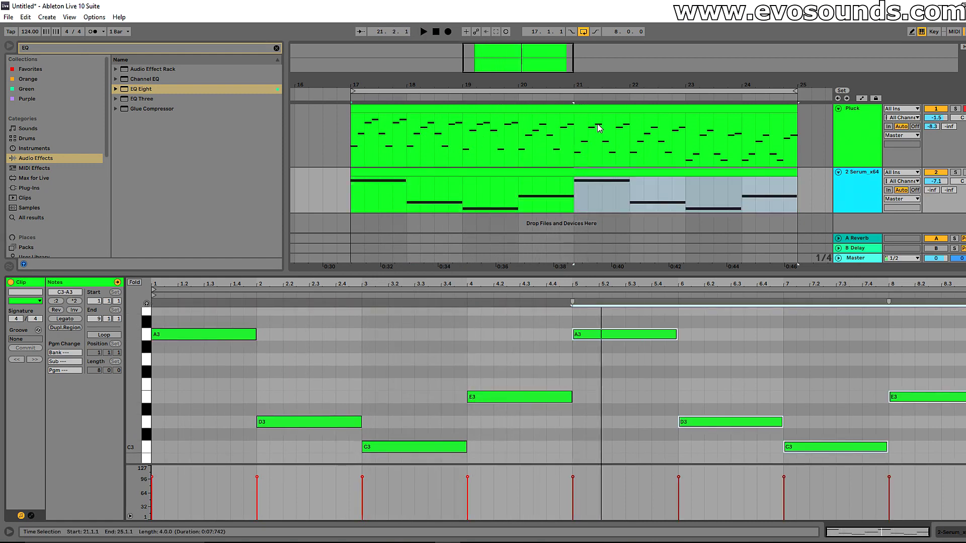
left_click(600, 125)
key("space")
Move the bar 5 and bar 1 notes of the 2 Serum_x64 clip to F3 and audition the new progression
left_click(567, 210)
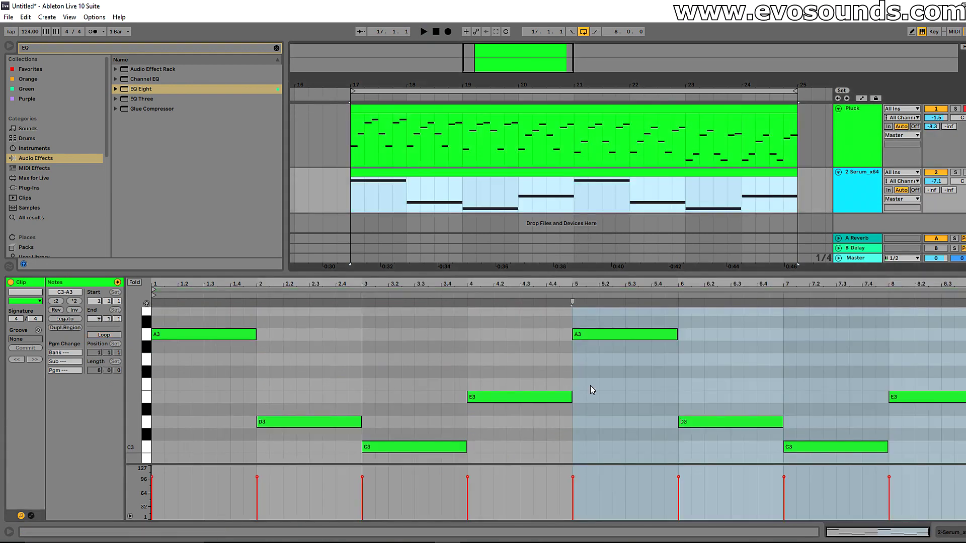
left_click(609, 400)
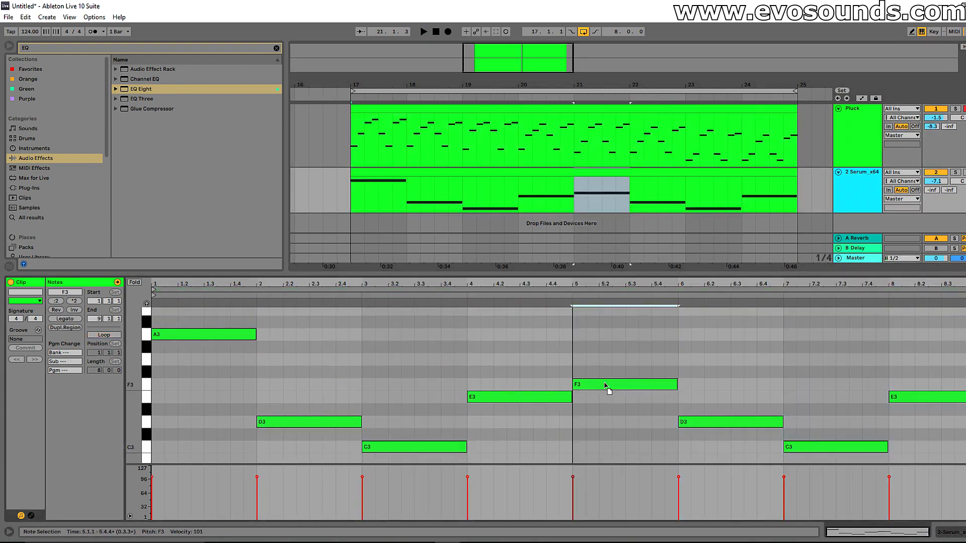
mouse_move(599, 392)
left_mouse_down()
mouse_move(597, 424)
mouse_move(601, 392)
left_mouse_up()
left_click_drag(222, 335, 219, 381)
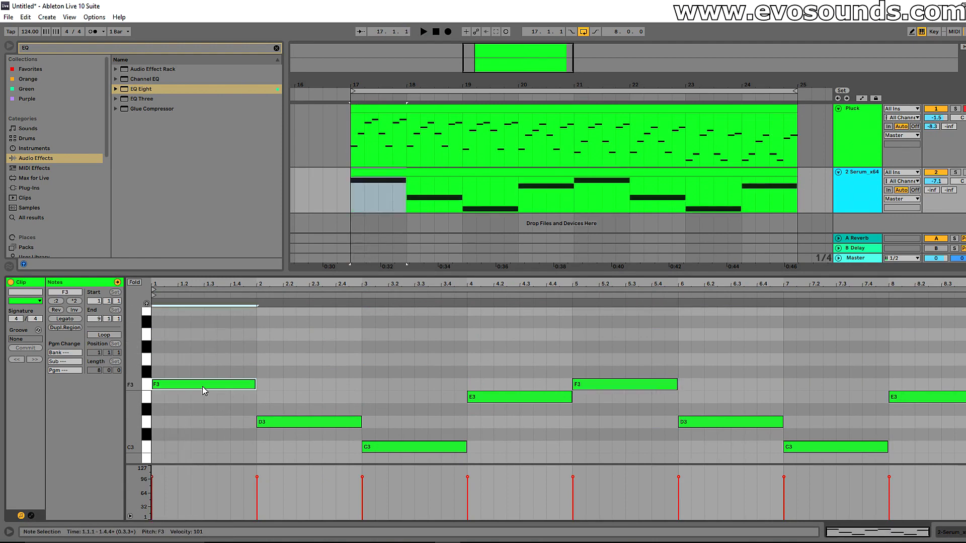
key("space")
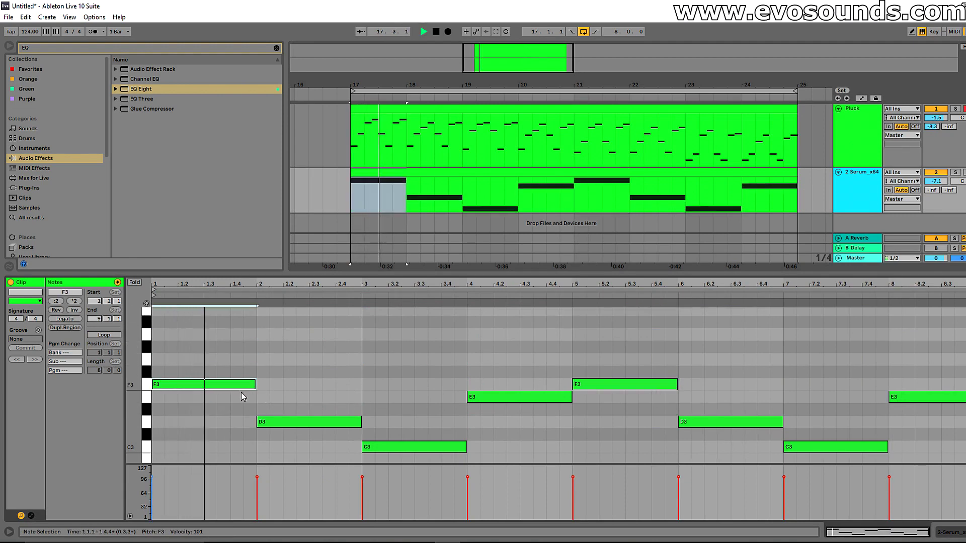
scroll(252, 393, "down", 2)
left_click(308, 391)
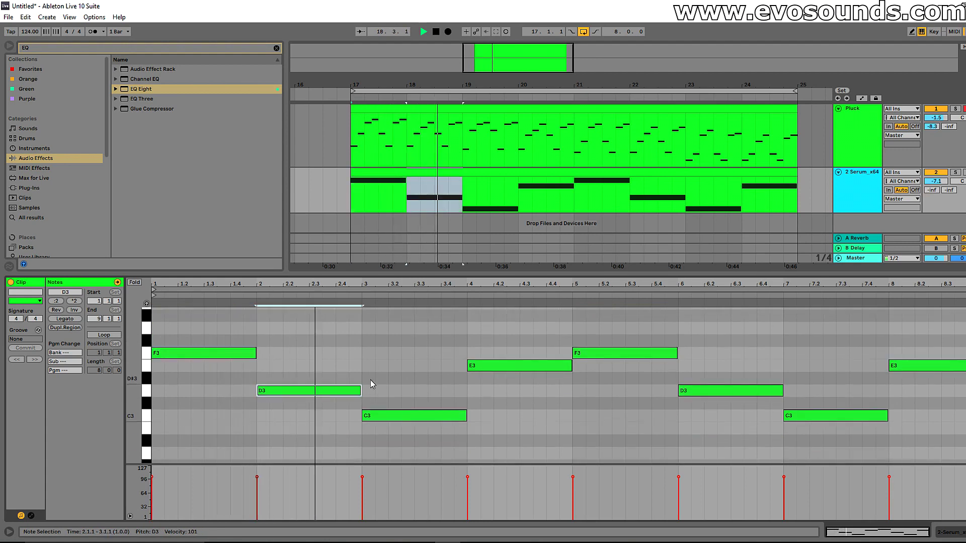
left_click(424, 416)
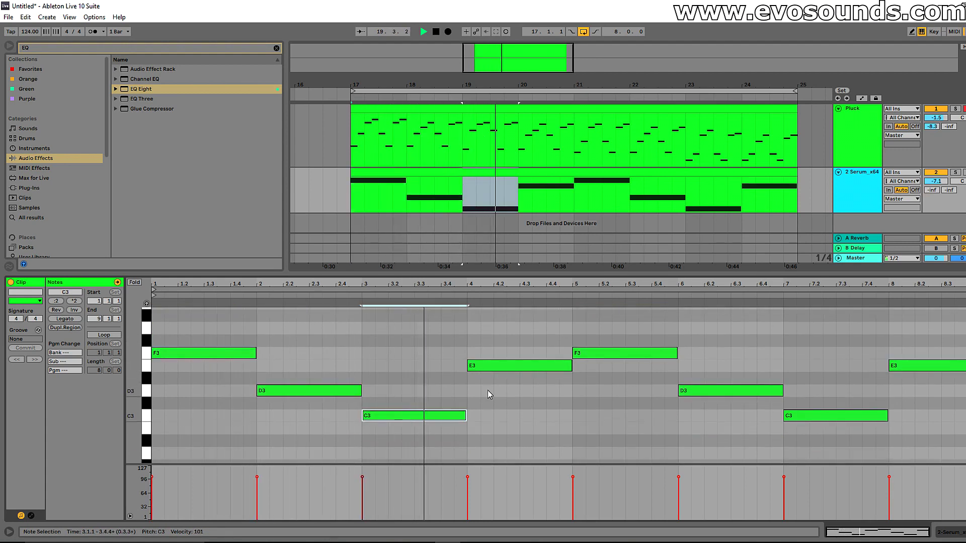
left_click(641, 353)
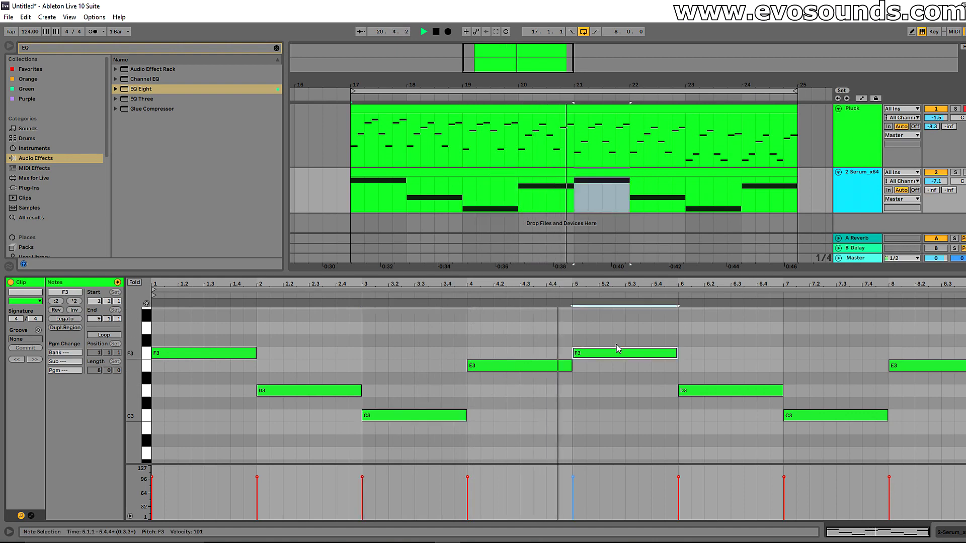
Compare the Pluck notes with the 2 Serum_x64 notes around bars 5 and 6 and play the progression again
left_click(630, 107)
key("space")
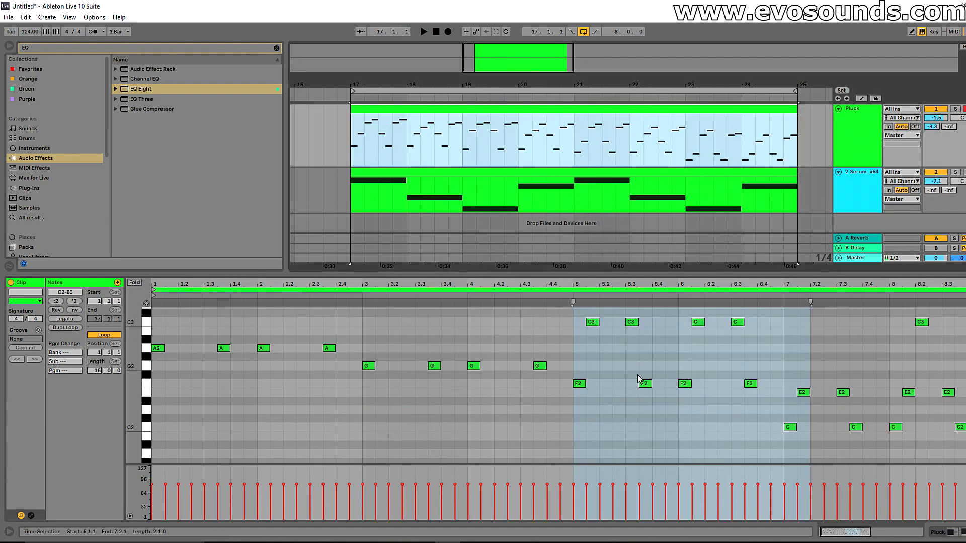
left_click(635, 158)
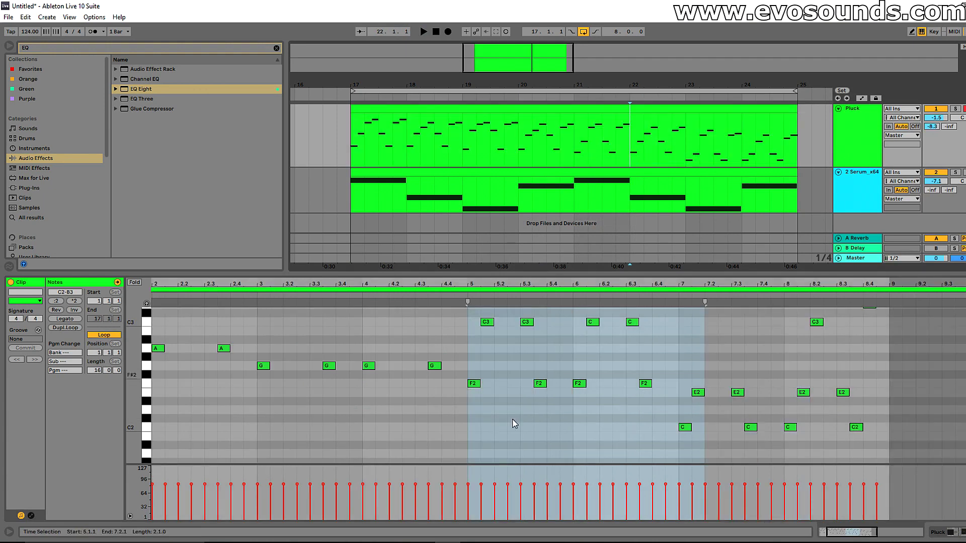
left_click(657, 212)
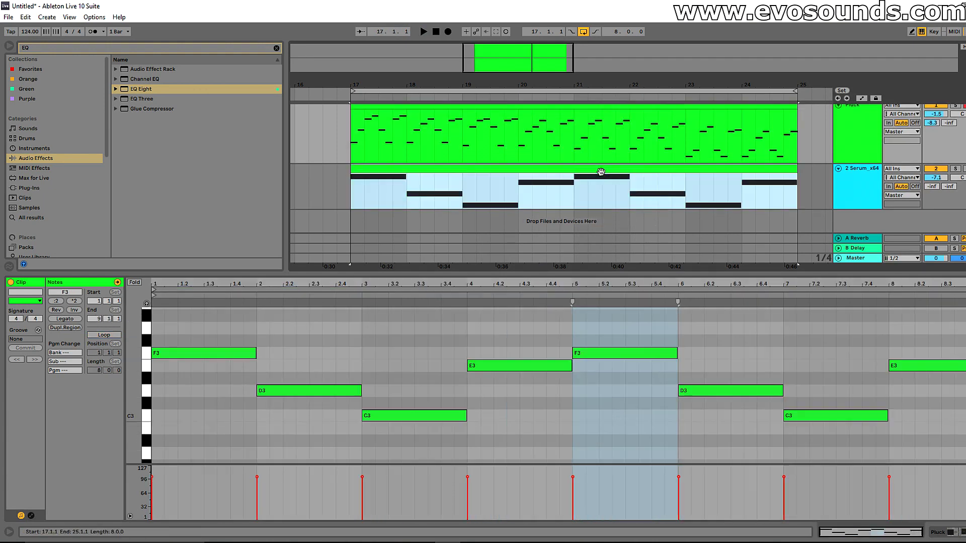
left_click(605, 355)
left_click(688, 393)
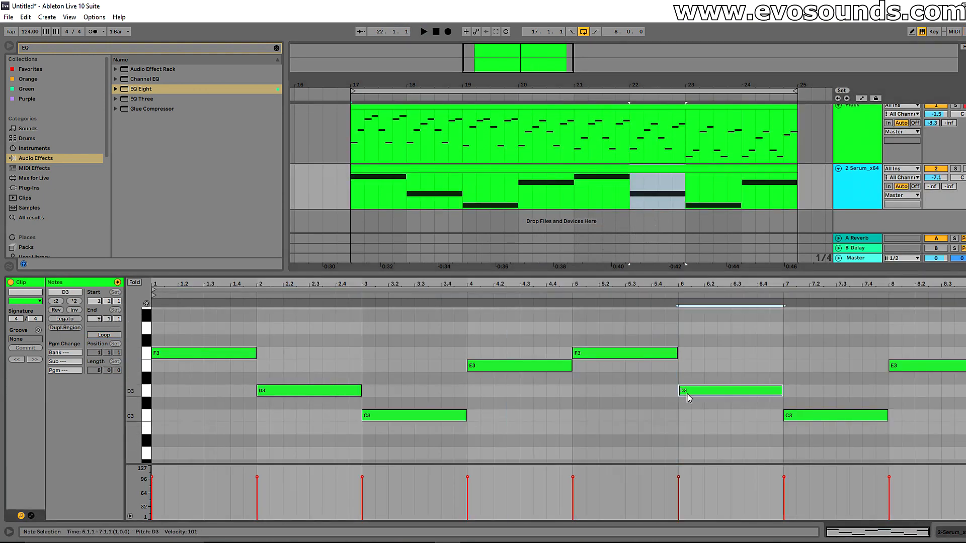
key("space")
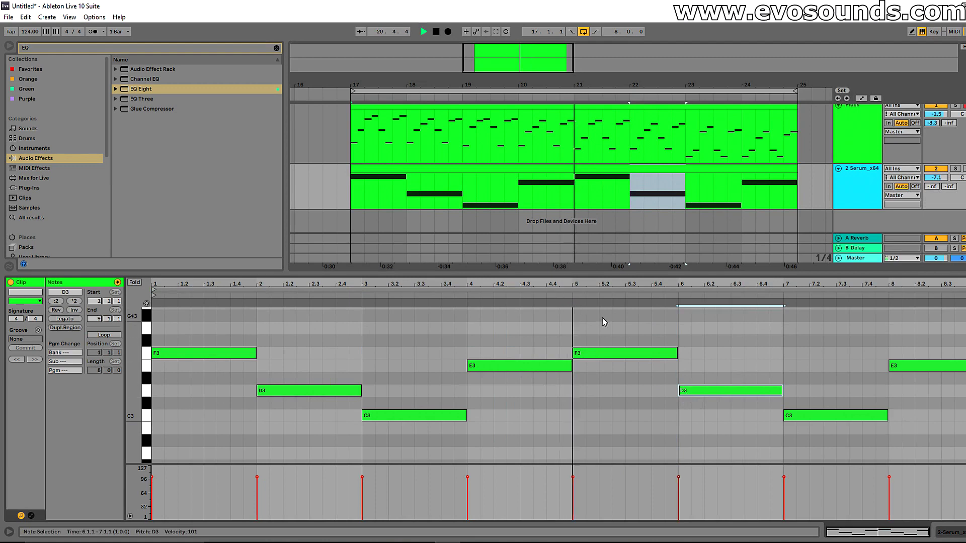
Check the bar 5 note of the 2 Serum_x64 clip against the Pluck pattern, stop playback and reopen the Serum clip
left_click(638, 354)
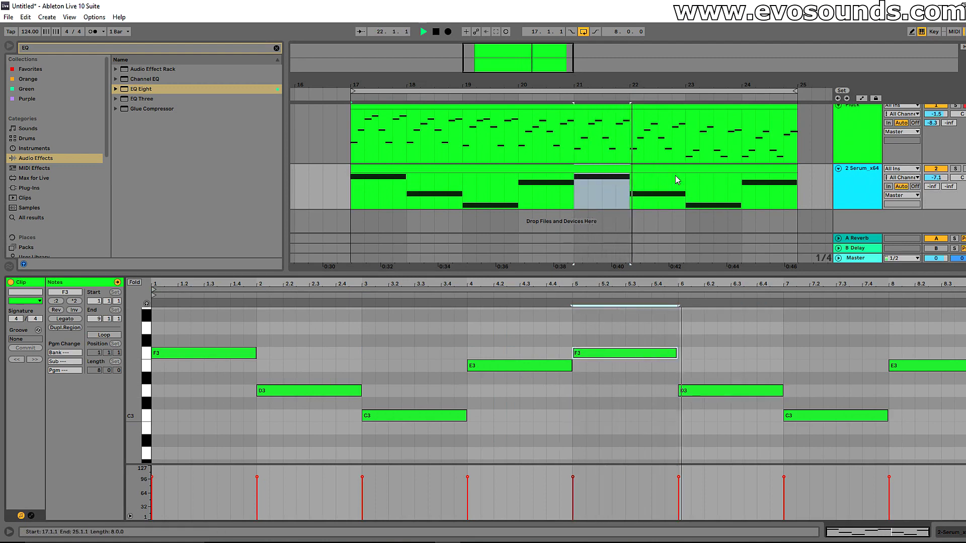
left_click(694, 111)
key("space")
left_click(704, 169)
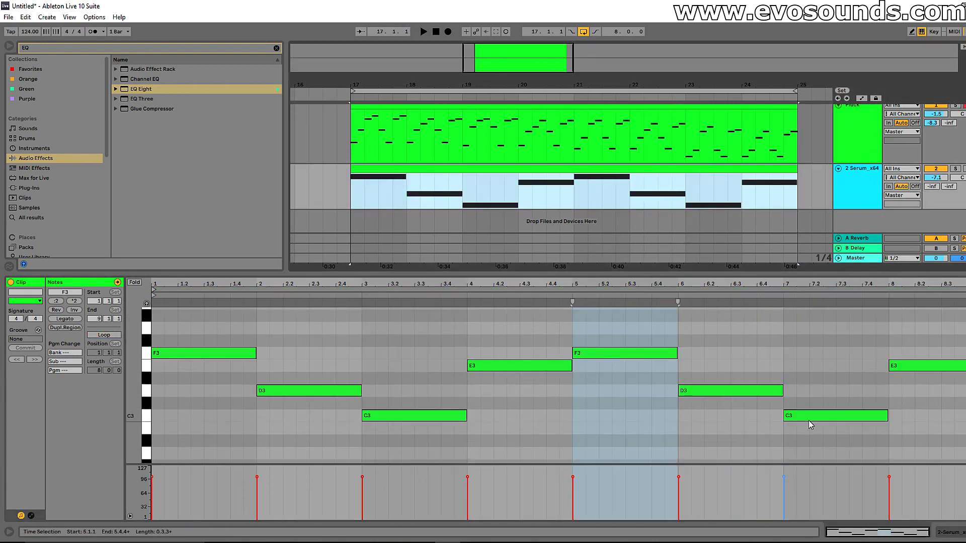
Replace the bar 7 and bar 8 notes of the 2 Serum_x64 clip with one two-bar A2 note and start playback
left_click(808, 419)
left_click_drag(919, 370, 921, 418)
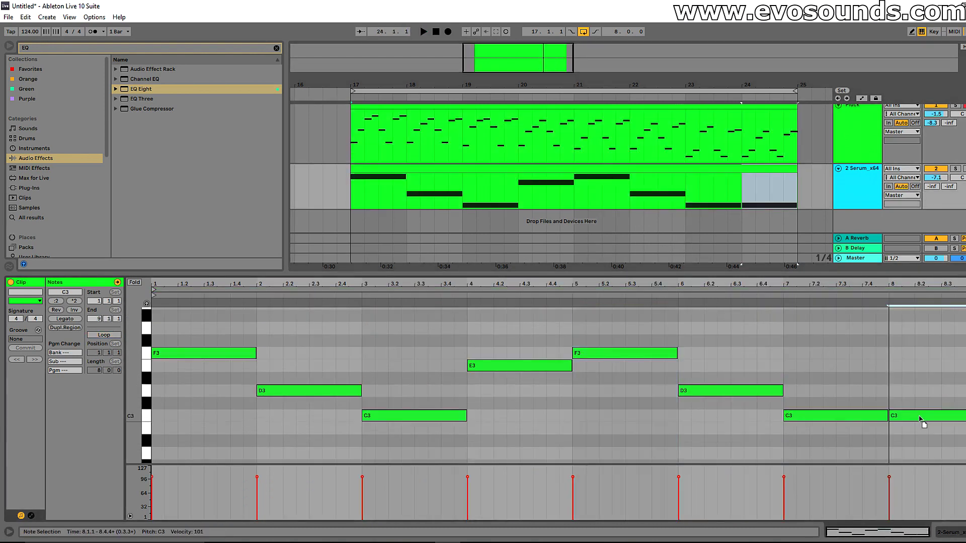
left_click_drag(855, 437, 963, 455)
double_click(901, 417)
key("space")
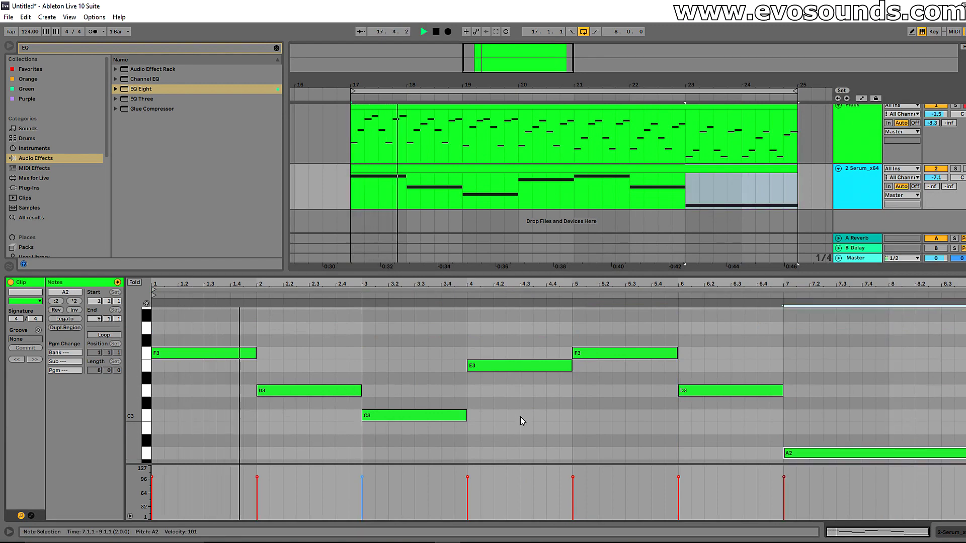
Try the two-bar note of the 2 Serum_x64 clip an octave higher at A3, audition it and return it to A2
key("shift+Up")
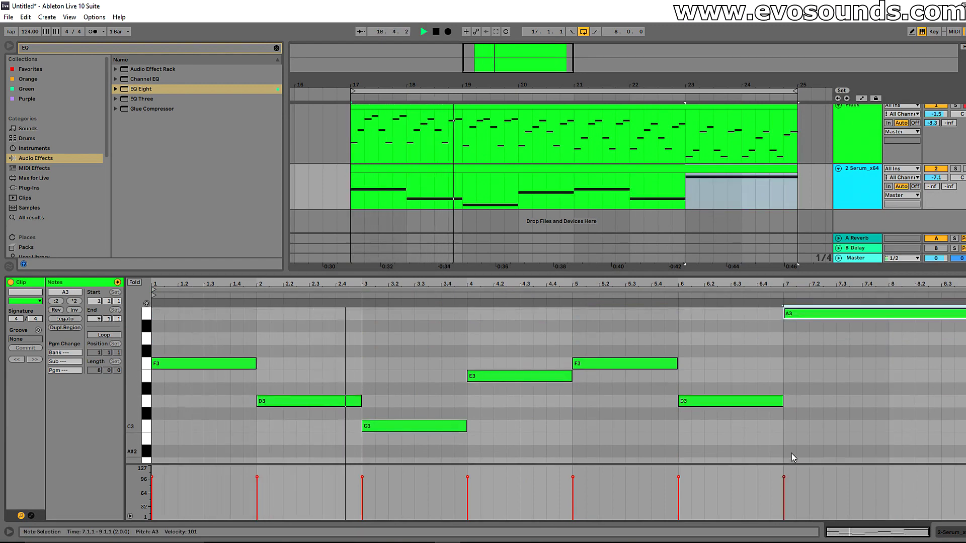
scroll(588, 396, "up", 1)
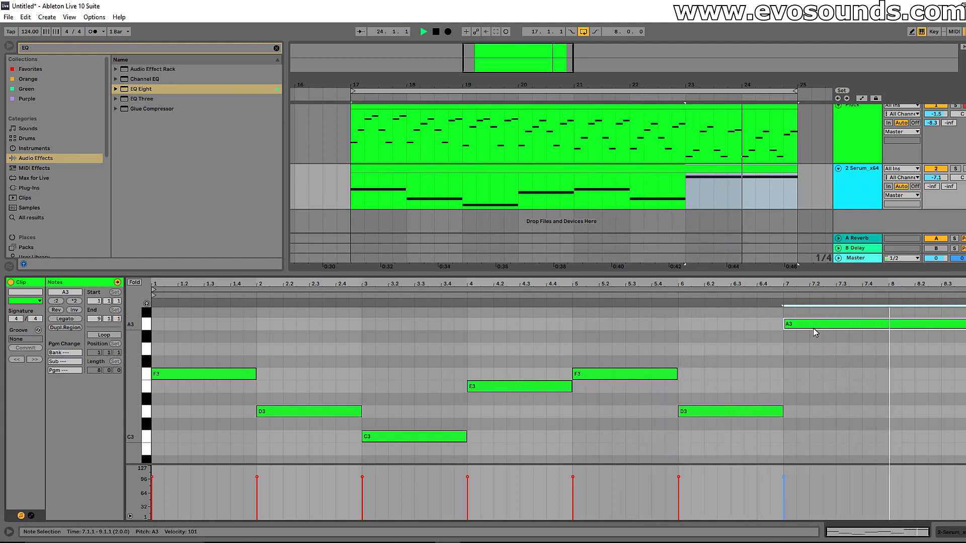
key("shift+Down")
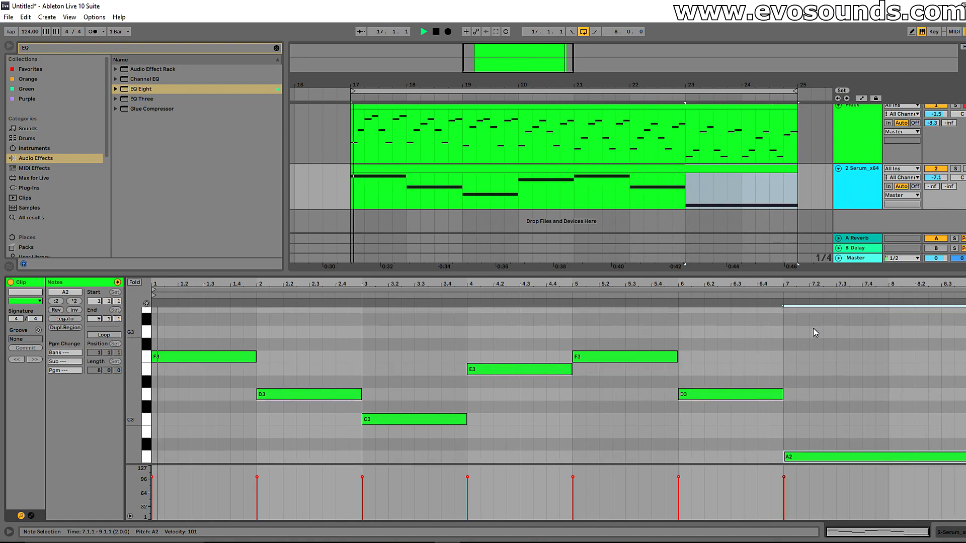
Raise the two-bar note in bars 7 and 8 of the 2 Serum_x64 clip to C3 and shorten it to one bar
left_click_drag(796, 457, 797, 420)
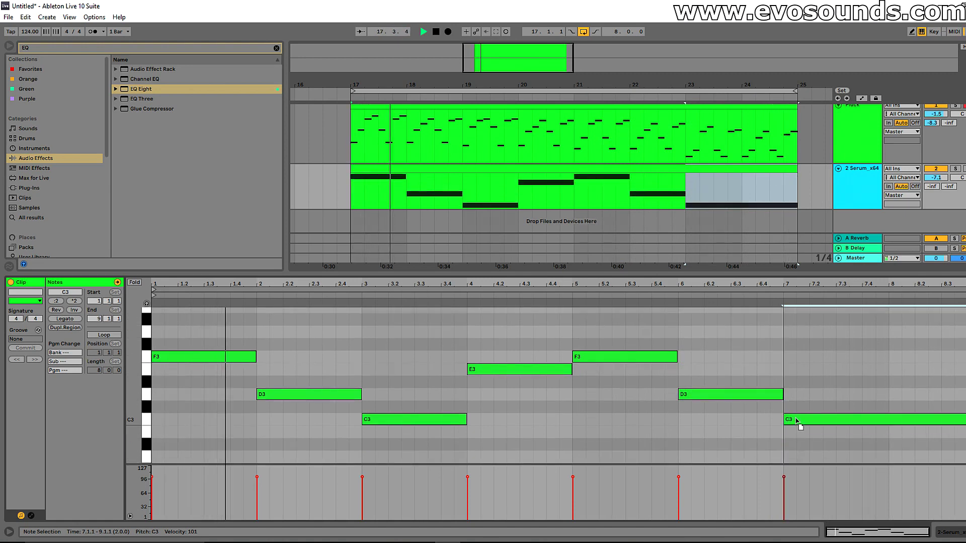
scroll(920, 386, "down", 2)
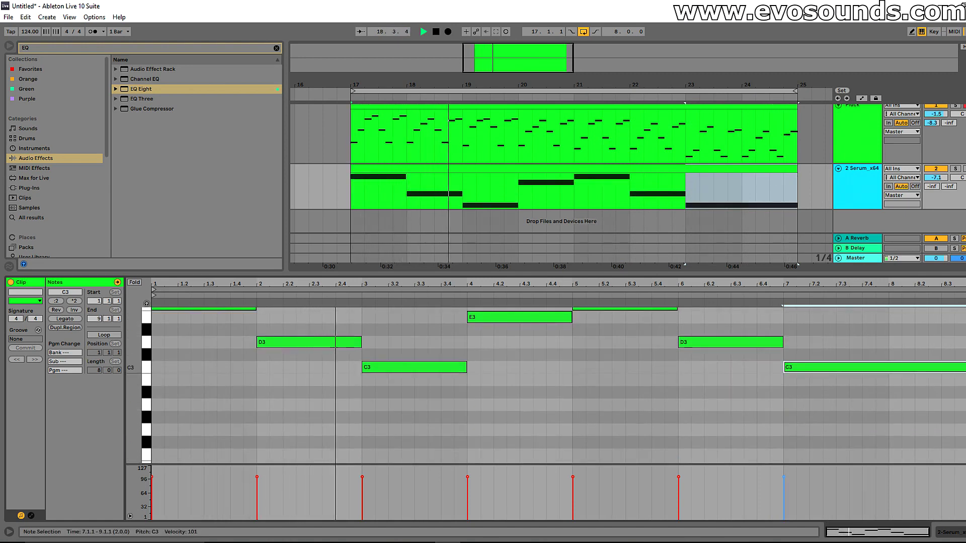
key("shift+Left")
key("shift+Left")
key("shift+Left")
key("shift+Left")
Duplicate the bar 7 note of the 2 Serum_x64 clip into bar 8 and lower the copy to A2
key("ctrl+d")
key("Down")
key("Down")
key("Down")
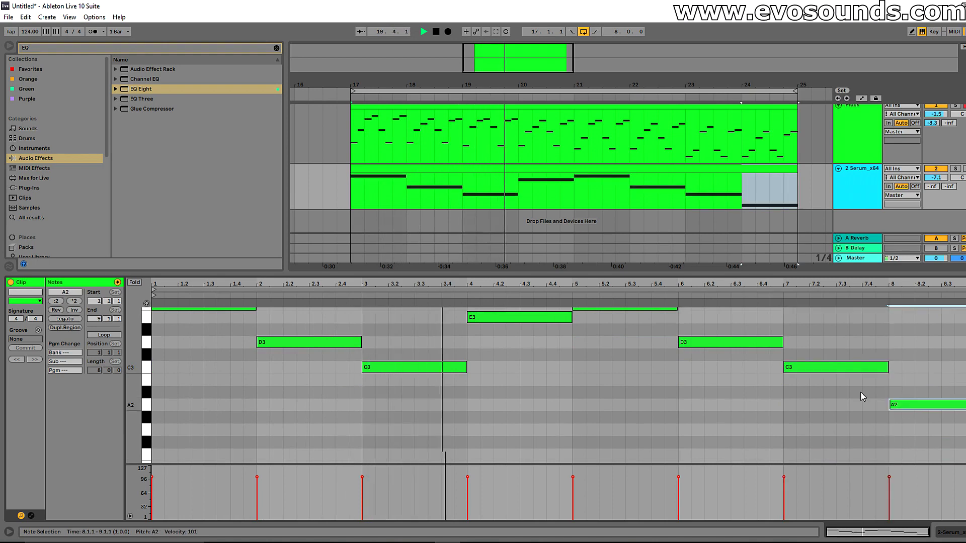
Raise the 2 Serum_x64 track volume to -5.1 and check the bar 6 to 8 notes while auditioning the progression
scroll(907, 405, "up", 1)
left_click_drag(936, 178, 936, 167)
scroll(686, 328, "up", 2)
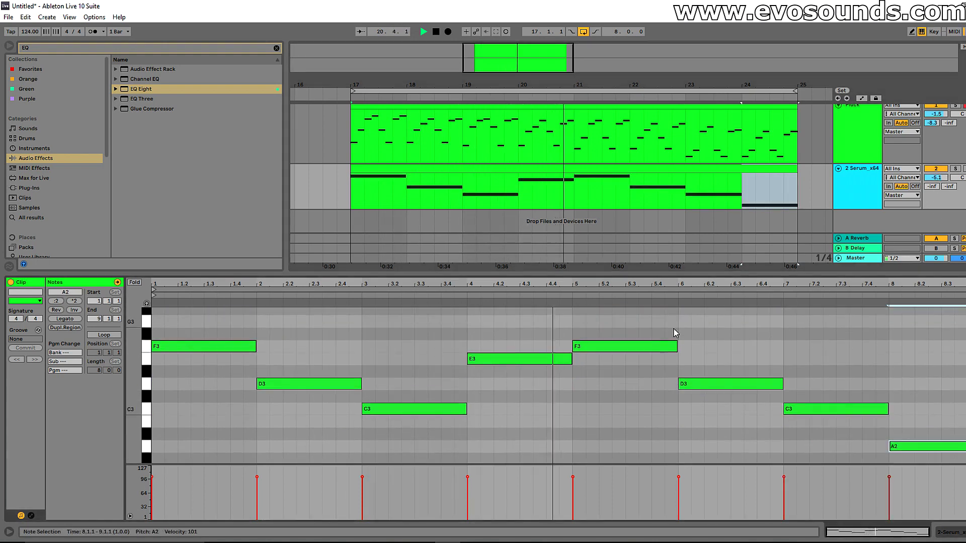
left_click(714, 386)
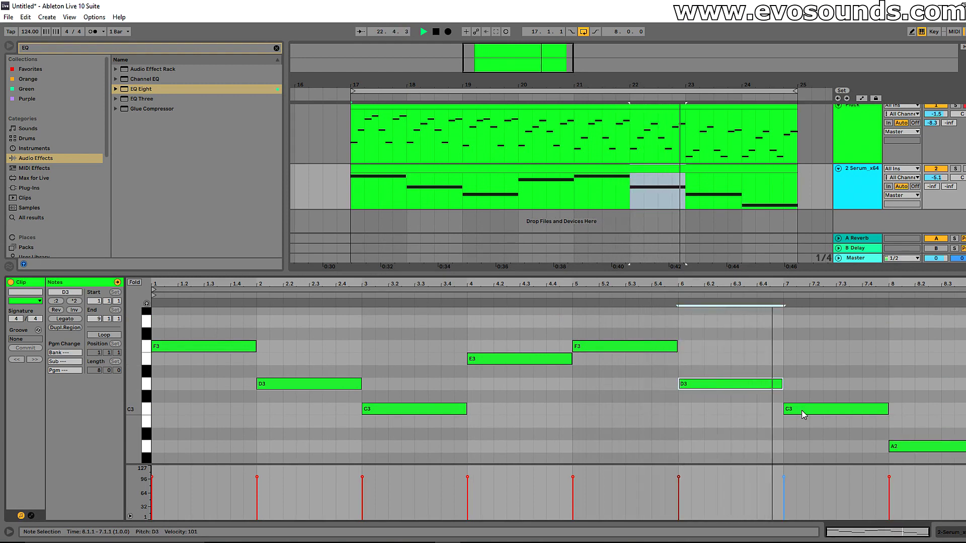
left_click(802, 412)
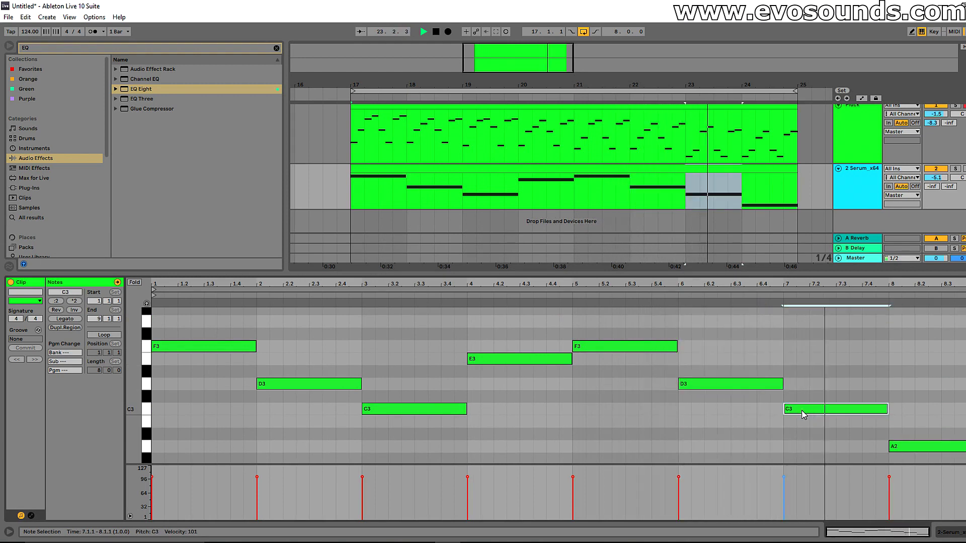
left_click(909, 447)
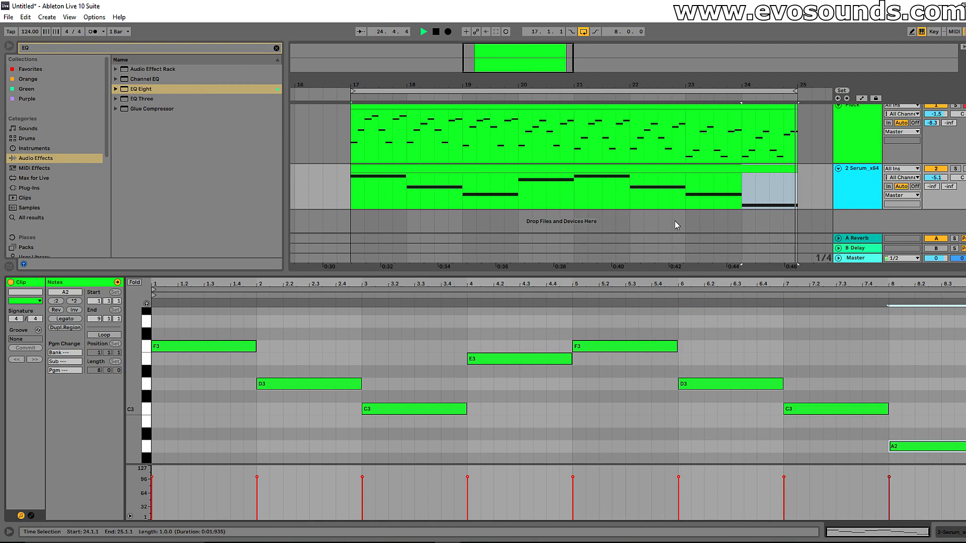
key("space")
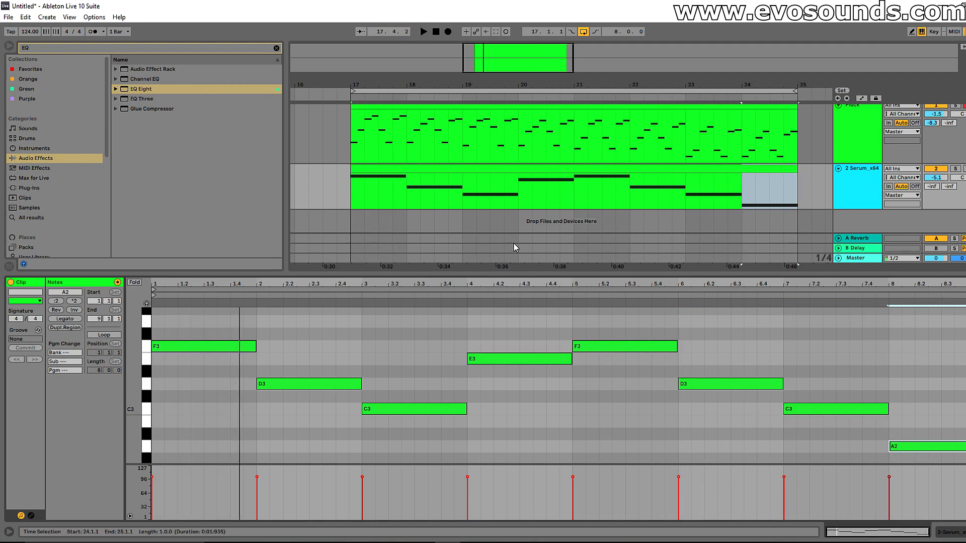
Examine the notes of the Pluck clip and compare them with the notes of the 2 Serum_x64 clip
left_click(554, 108)
left_click_drag(453, 296, 353, 261)
scroll(258, 337, "up", 2)
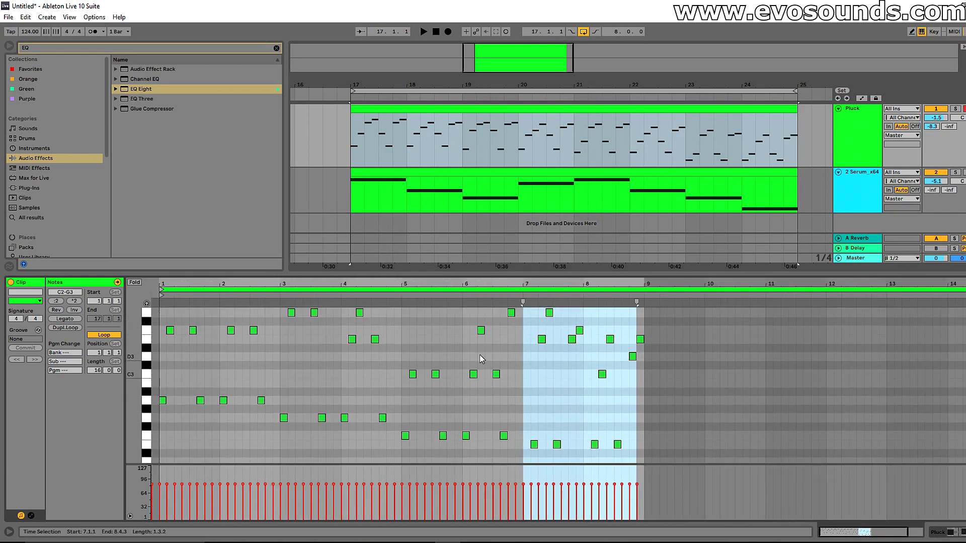
left_click(530, 169)
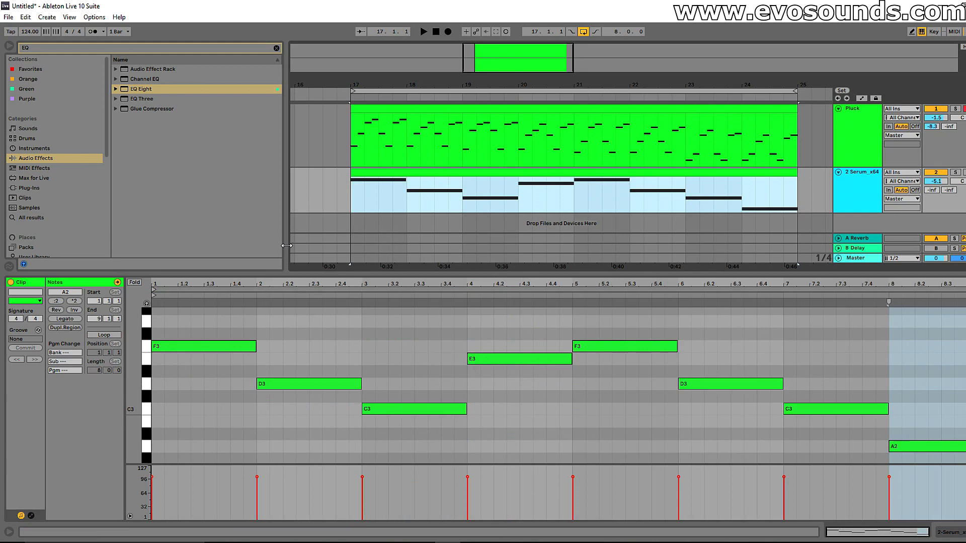
scroll(370, 343, "up", 3)
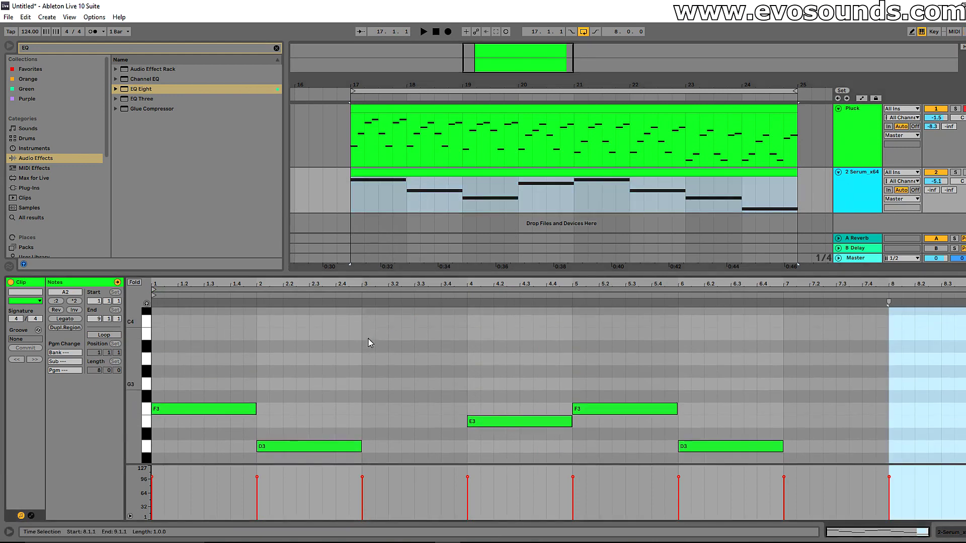